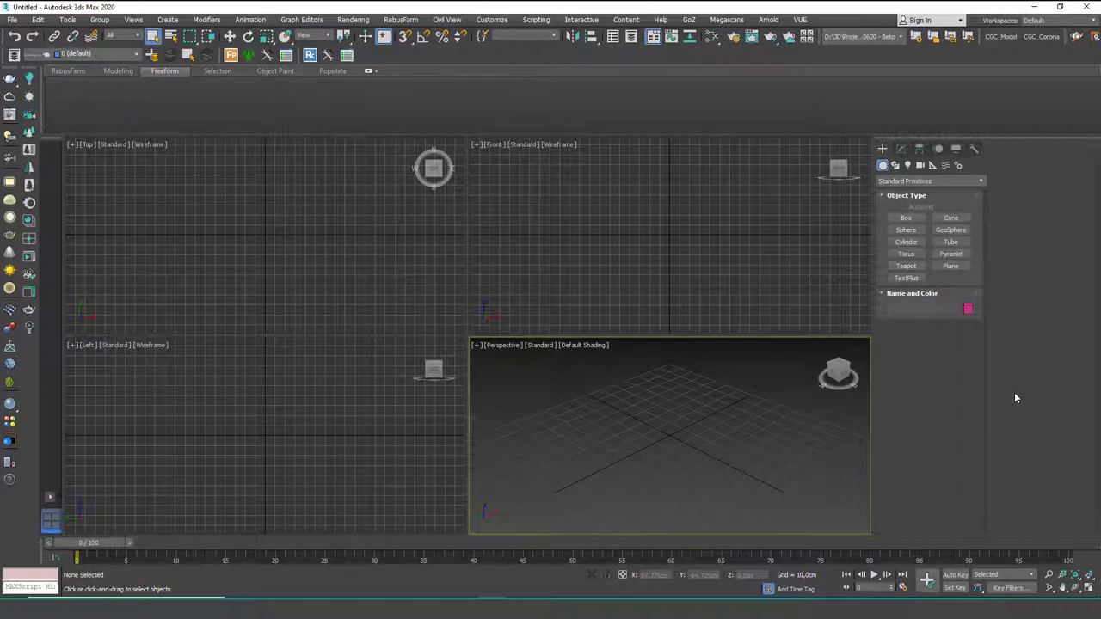
# Maximize the perspective viewport and draw a rectangle spline about 84 cm long and 76 cm wide around the origin.
pyautogui.hotkey('alt', 'w')
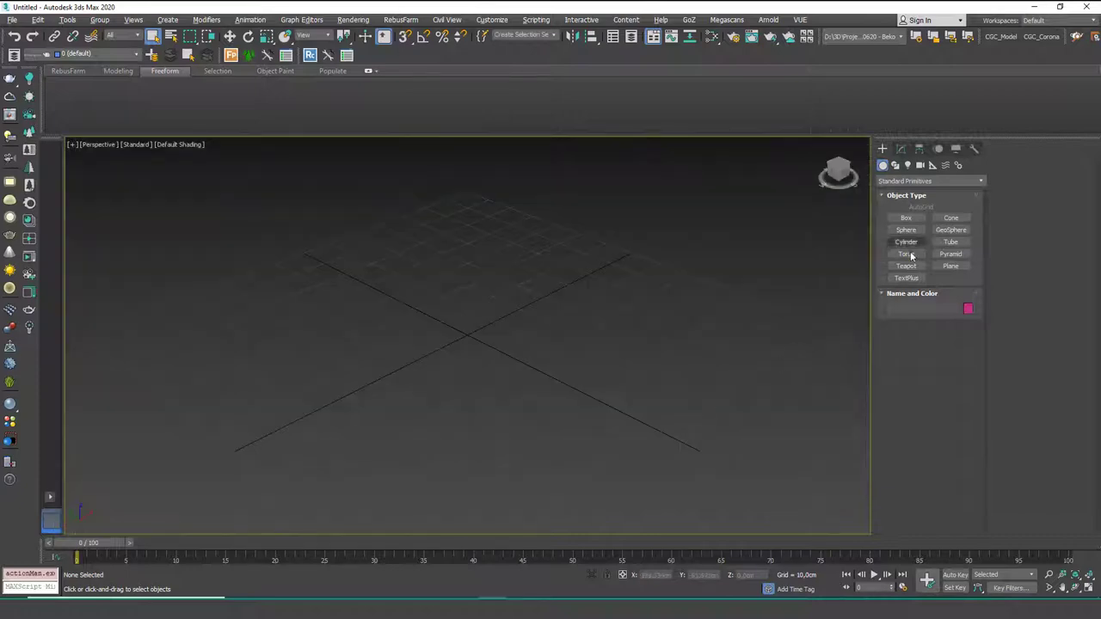
pyautogui.click(895, 165)
pyautogui.click(950, 226)
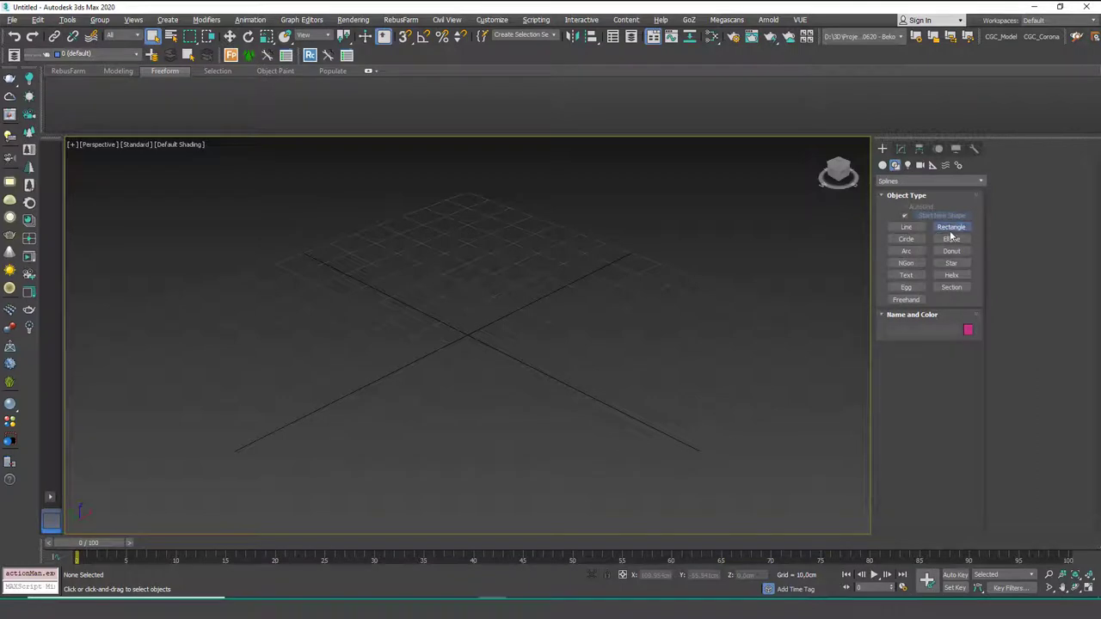
pyautogui.moveTo(458, 250); pyautogui.dragTo(481, 481)
pyautogui.rightClick(458, 351)
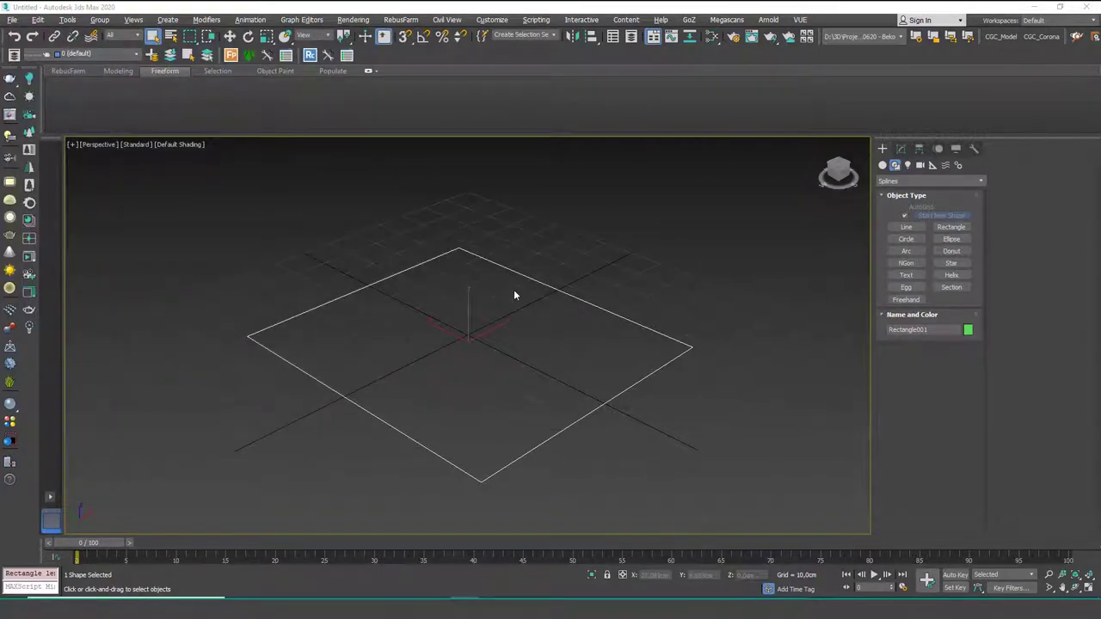
# Extrude the rectangle by 31 cm with an Extrude modifier and show edged faces in the viewport.
pyautogui.click(902, 153)
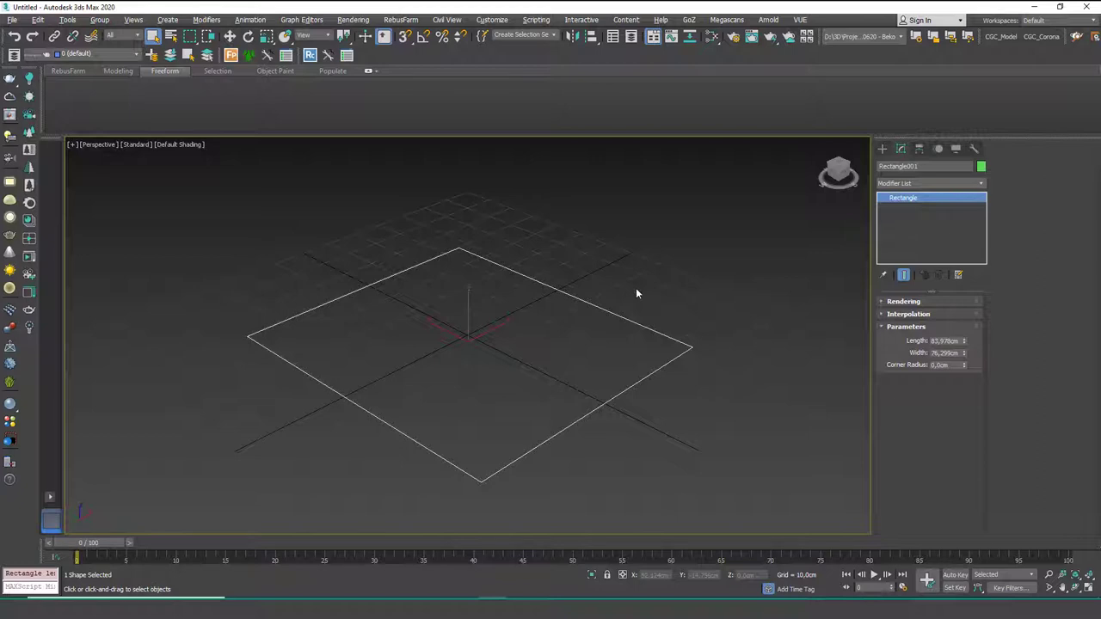
pyautogui.click(920, 185)
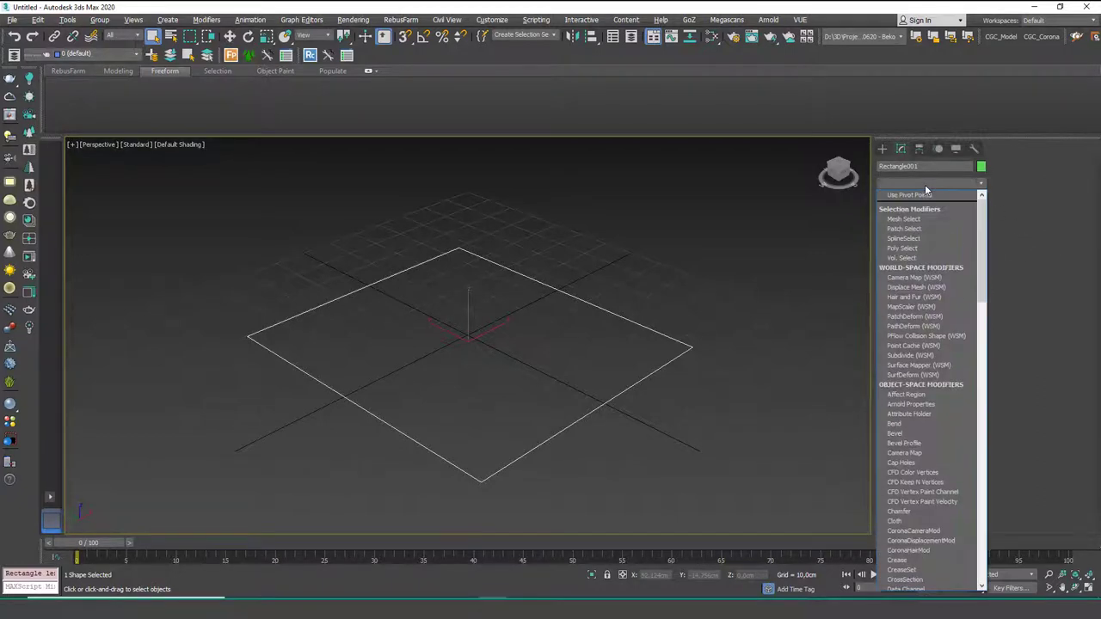
pyautogui.write('ex')
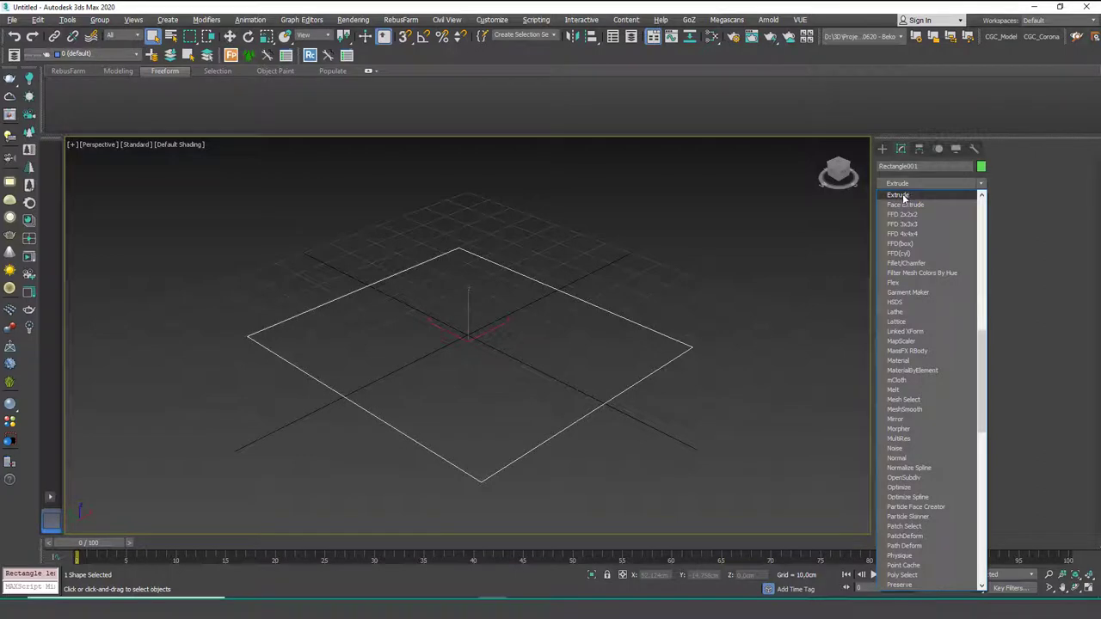
pyautogui.click(902, 197)
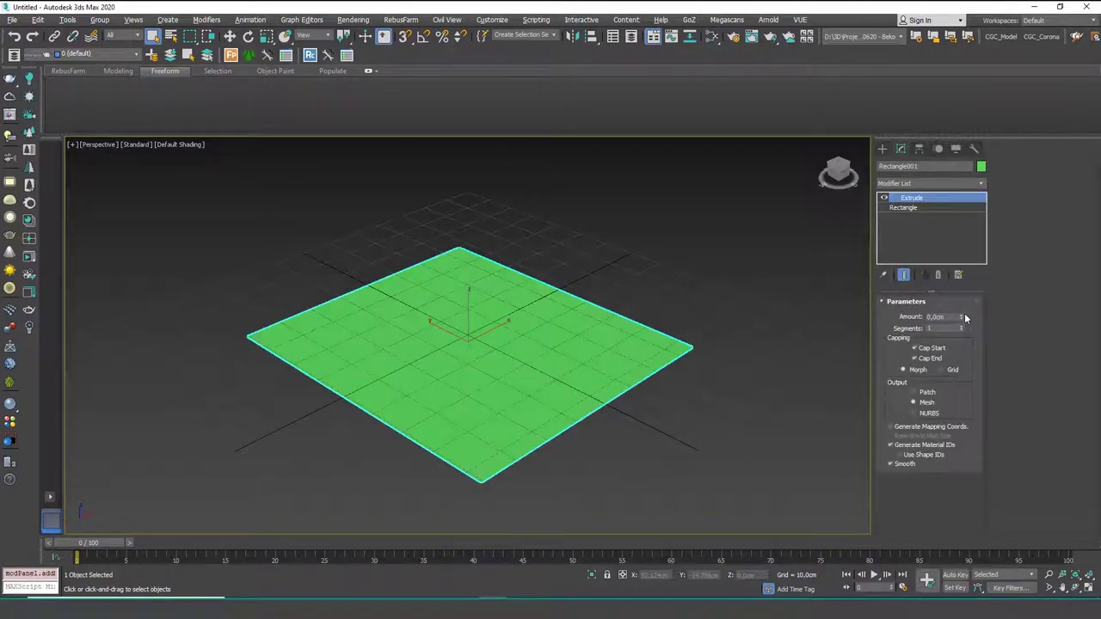
pyautogui.moveTo(962, 321)
pyautogui.mouseDown()
pyautogui.moveTo(963, 303)
pyautogui.moveTo(964, 320)
pyautogui.mouseUp()
pyautogui.press('F4')
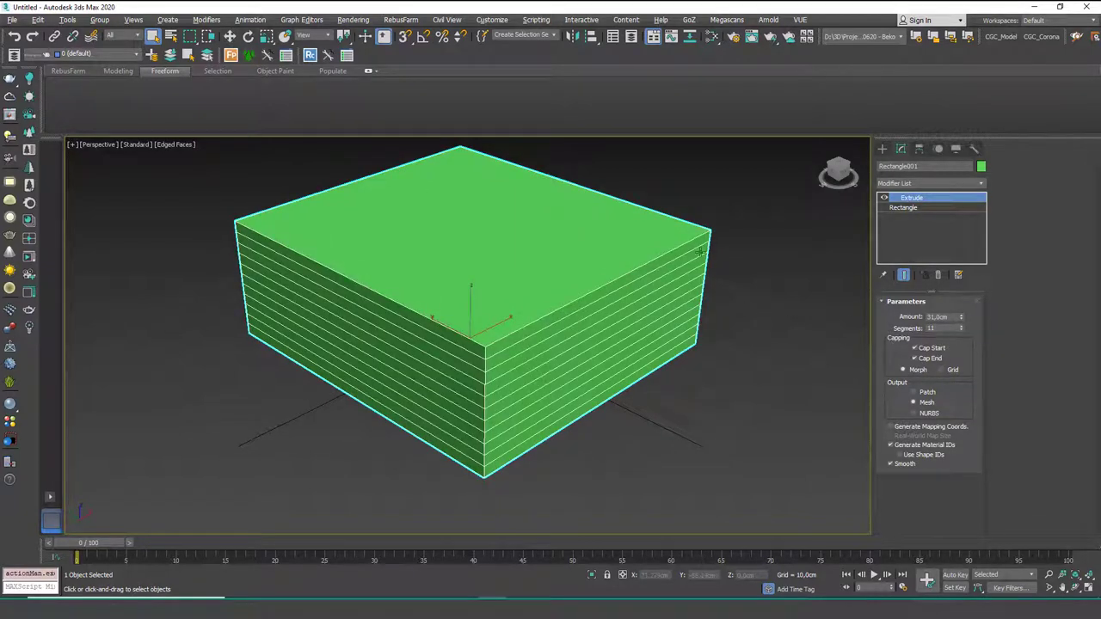
# Set the extrusion's segments to 1 and toggle Cap Start and Cap End off and back on.
pyautogui.moveTo(961, 330); pyautogui.dragTo(962, 340)
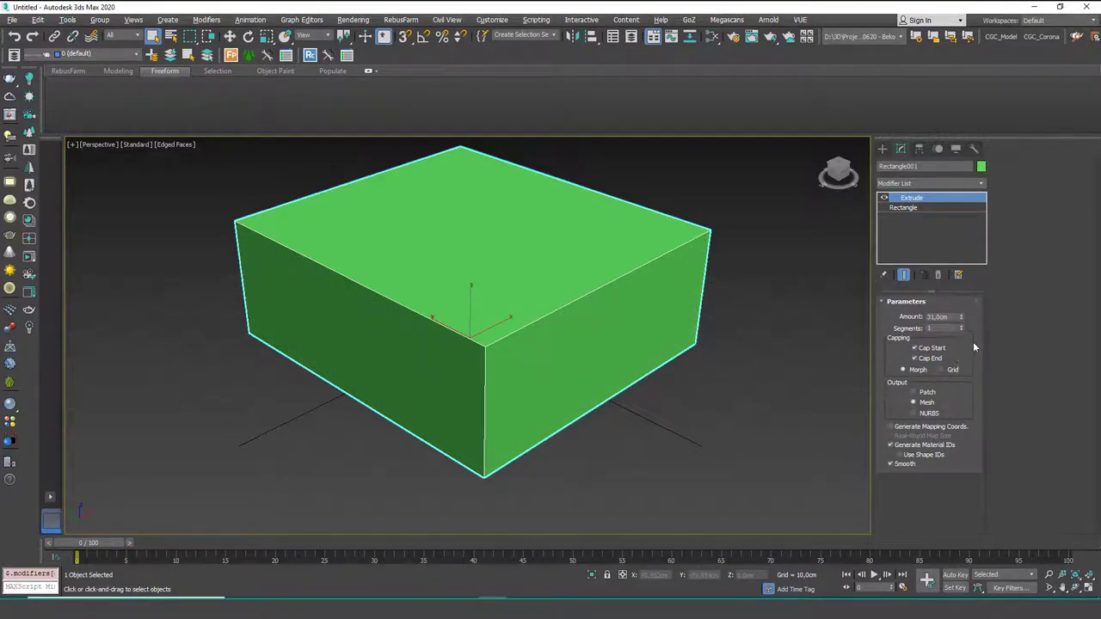
pyautogui.keyDown('alt'); pyautogui.moveTo(649, 339); pyautogui.dragTo(638, 230, button='middle'); pyautogui.keyUp('alt')
pyautogui.keyDown('alt'); pyautogui.moveTo(761, 334); pyautogui.dragTo(809, 373, button='middle'); pyautogui.keyUp('alt')
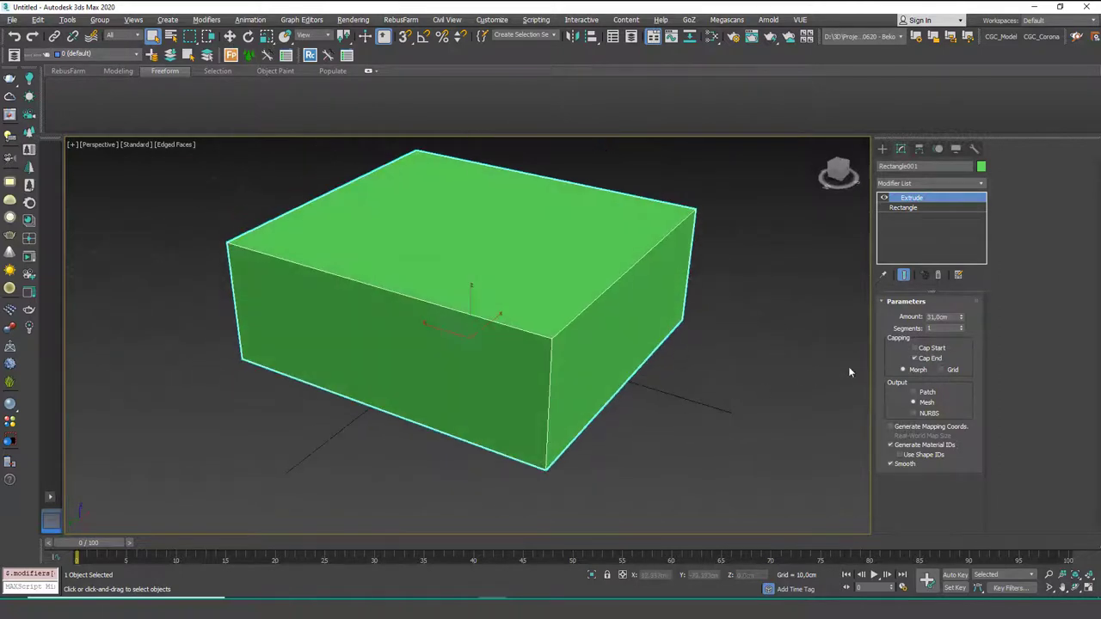
pyautogui.click(915, 349)
pyautogui.click(915, 358)
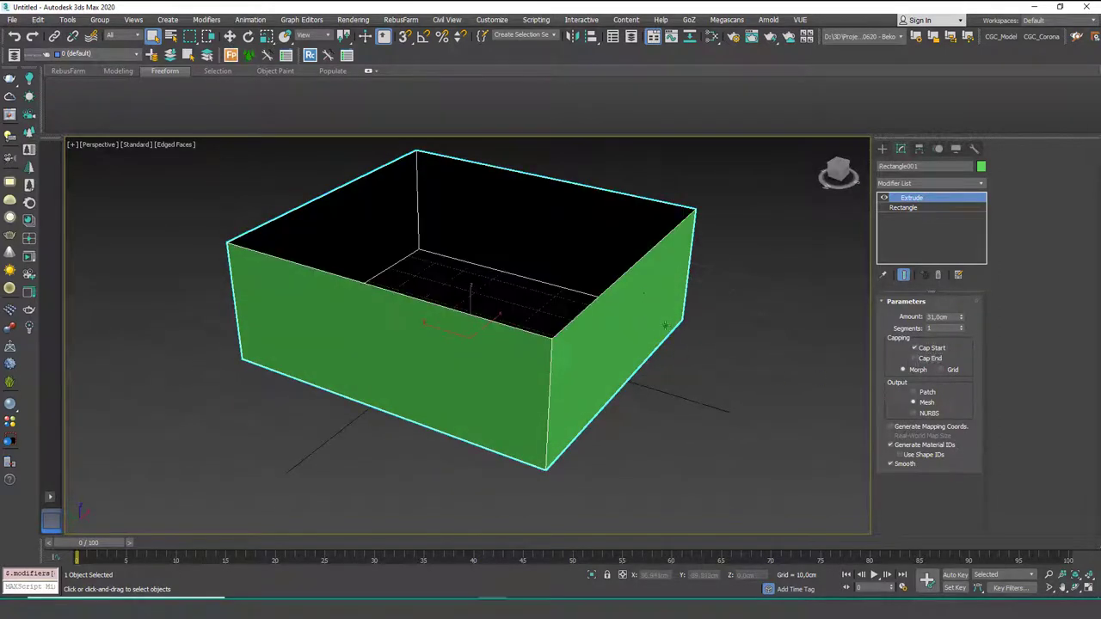
pyautogui.click(914, 359)
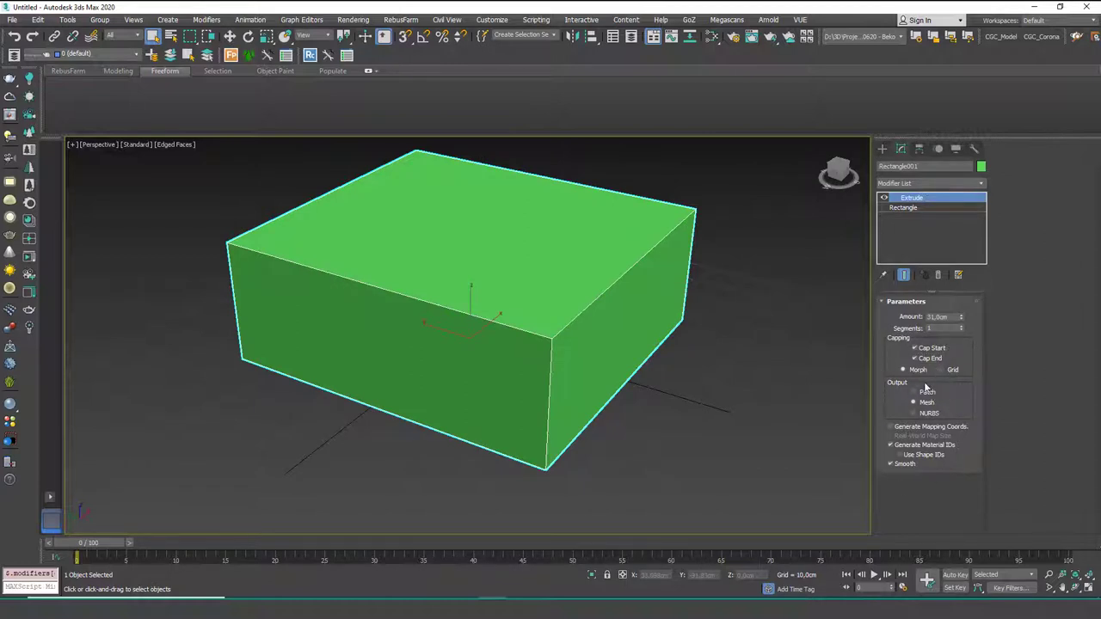
pyautogui.keyDown('alt'); pyautogui.moveTo(674, 302); pyautogui.dragTo(662, 304, button='middle'); pyautogui.keyUp('alt')
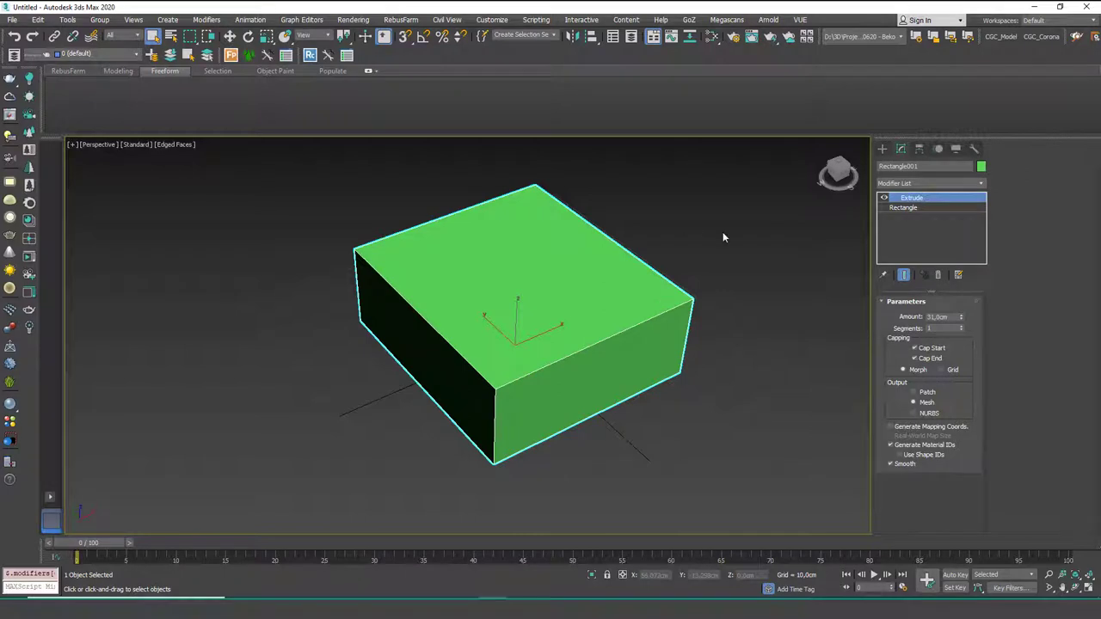
# Delete the extruded box and draw an open line with four corner points around the origin.
pyautogui.press('Delete')
pyautogui.click(881, 148)
pyautogui.click(906, 228)
pyautogui.click(520, 247)
pyautogui.click(388, 362)
pyautogui.click(476, 455)
pyautogui.click(669, 396)
pyautogui.rightClick(664, 336)
# Extrude the open line by 31 cm, inspect its walls from several sides and delete the object.
pyautogui.click(902, 149)
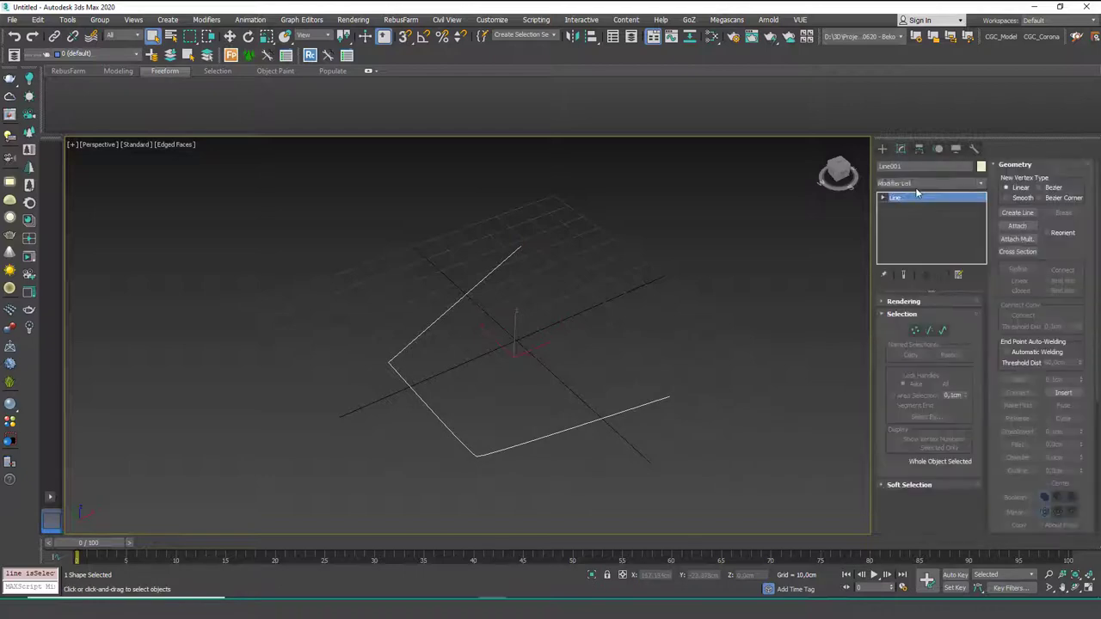
pyautogui.click(920, 183)
pyautogui.scroll(-10, 918, 198)
pyautogui.click(917, 197)
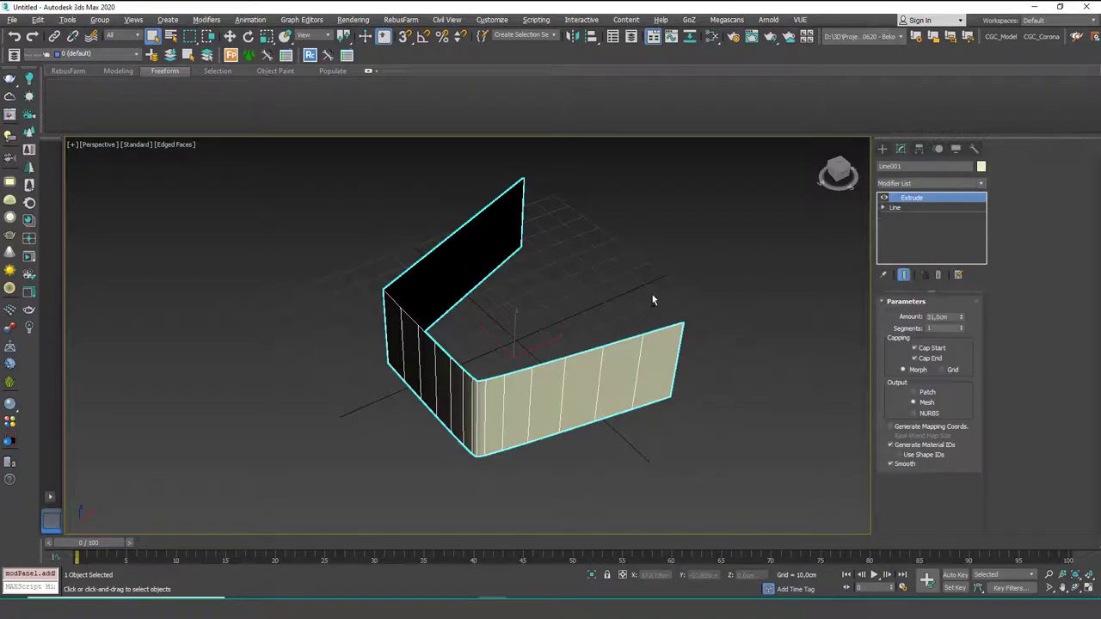
pyautogui.keyDown('alt'); pyautogui.moveTo(557, 299); pyautogui.dragTo(566, 338, button='middle'); pyautogui.keyUp('alt')
pyautogui.keyDown('alt'); pyautogui.moveTo(464, 329); pyautogui.dragTo(514, 402, button='middle'); pyautogui.keyUp('alt')
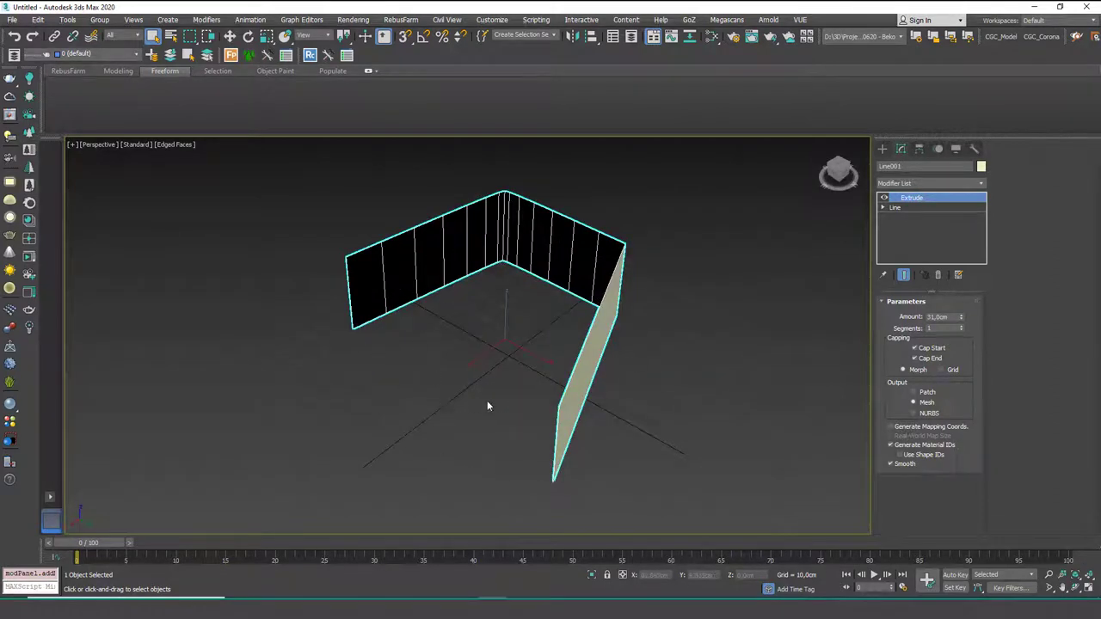
pyautogui.keyDown('alt'); pyautogui.moveTo(597, 325); pyautogui.dragTo(651, 308, button='middle'); pyautogui.keyUp('alt')
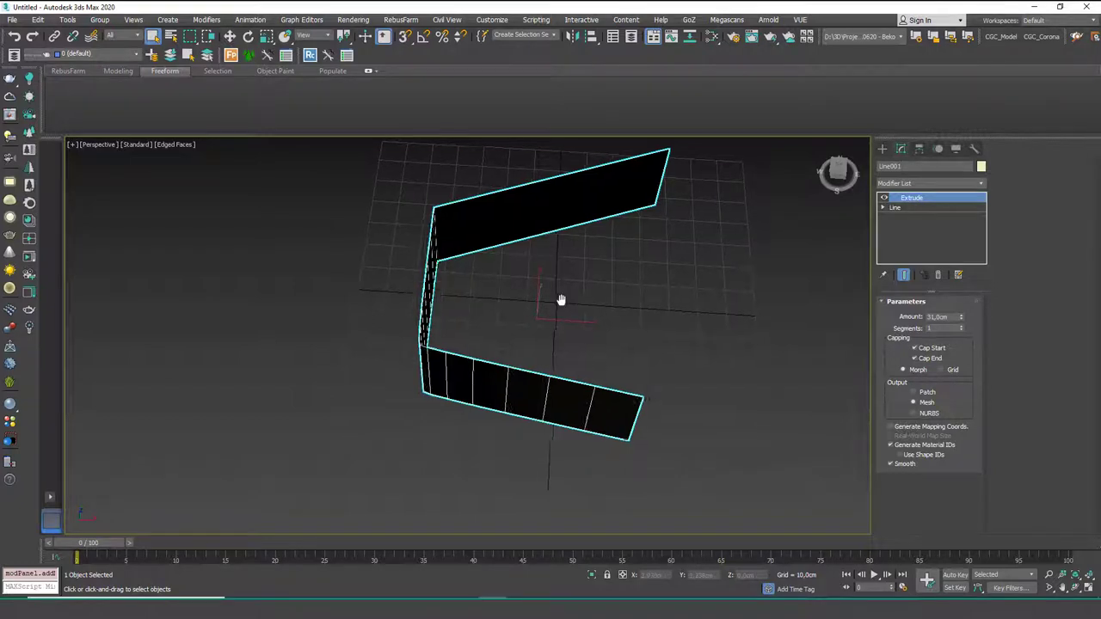
pyautogui.press('Delete')
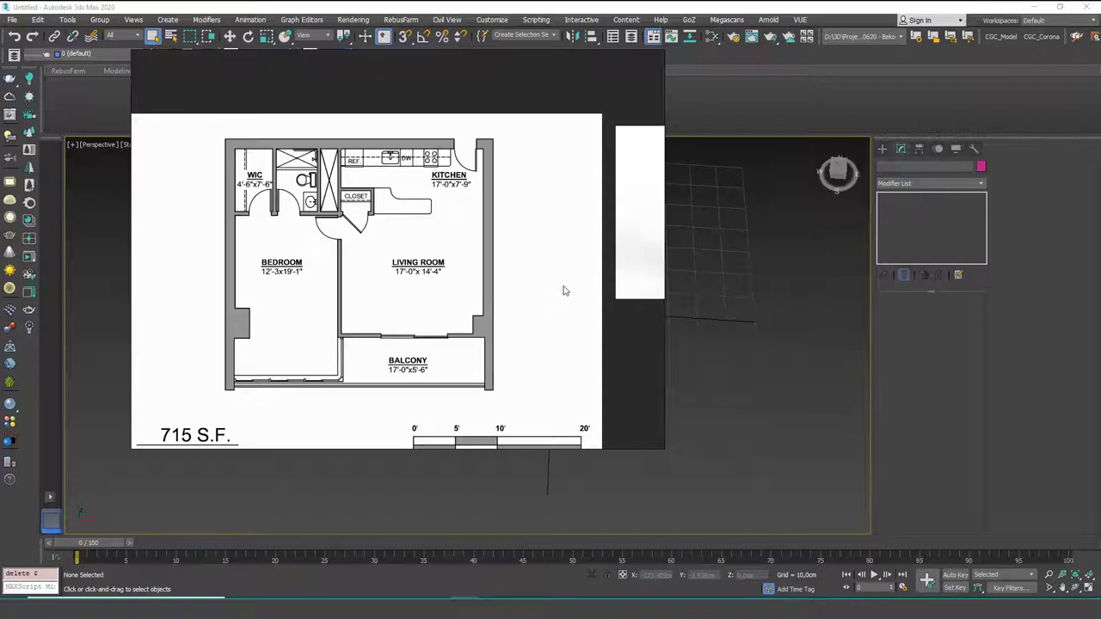
# Review the apartment floor plan image and move it out of the way of the viewport.
pyautogui.moveTo(589, 277); pyautogui.dragTo(543, 287, button='right')
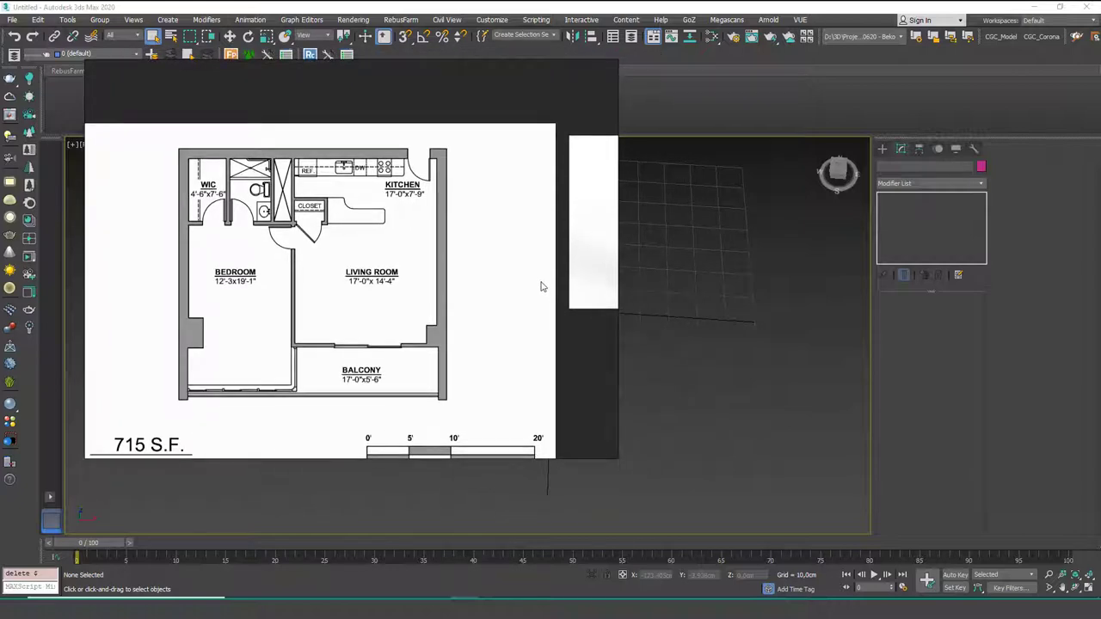
pyautogui.moveTo(541, 286); pyautogui.dragTo(486, 275)
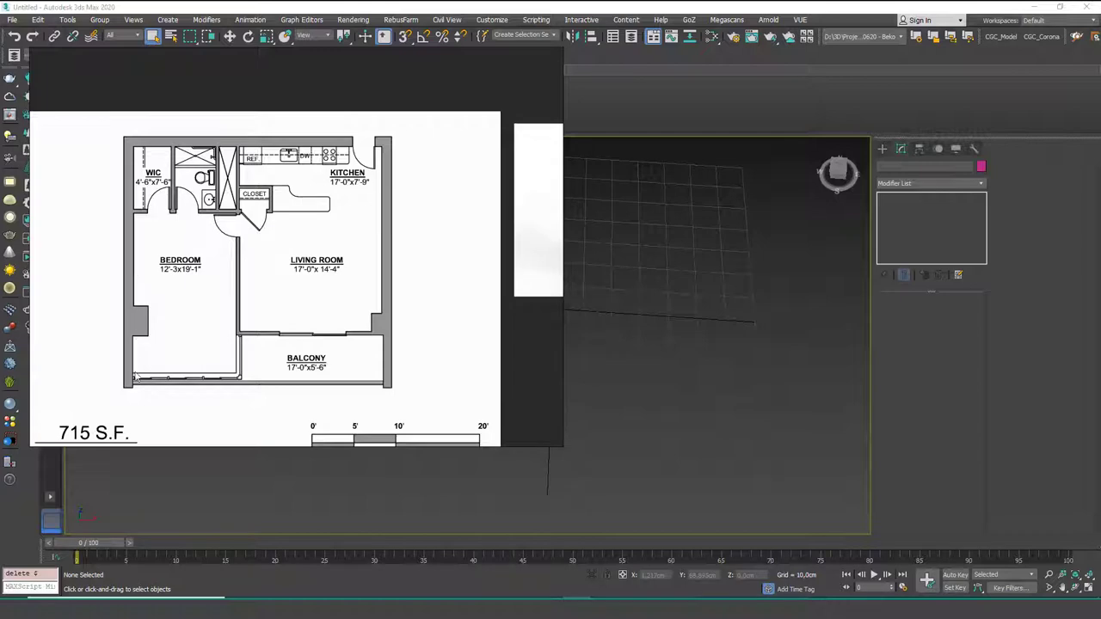
pyautogui.moveTo(522, 153); pyautogui.dragTo(0, 156, button='right')
# Draw a new rectangle spline about 80 cm long and 75 cm wide on the grid.
pyautogui.click(882, 149)
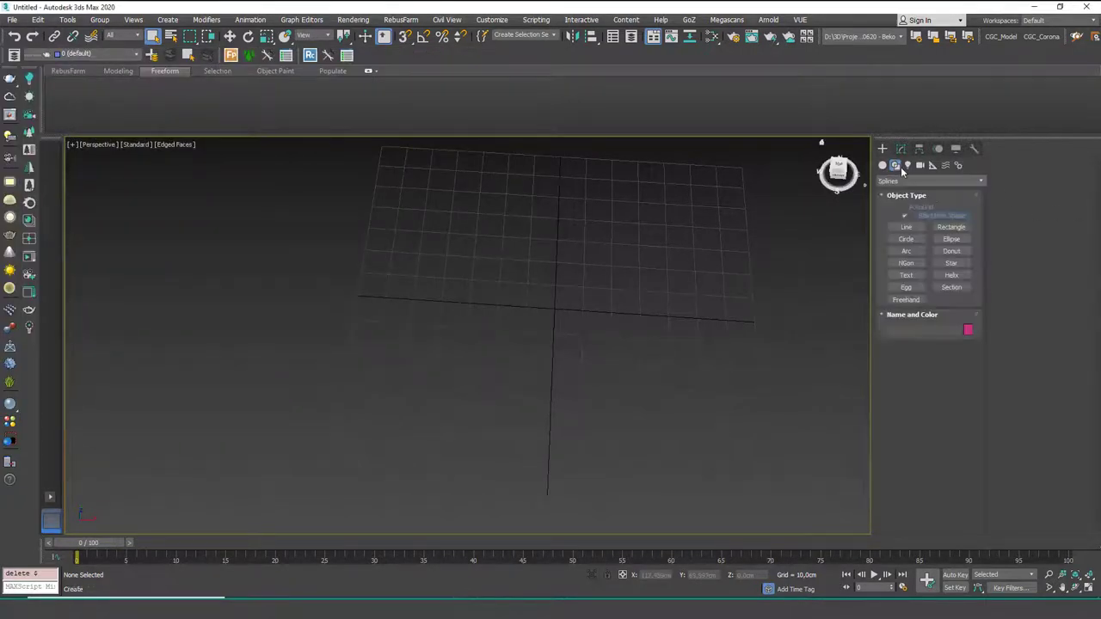
pyautogui.click(949, 228)
pyautogui.moveTo(534, 357); pyautogui.dragTo(745, 190)
pyautogui.rightClick(746, 215)
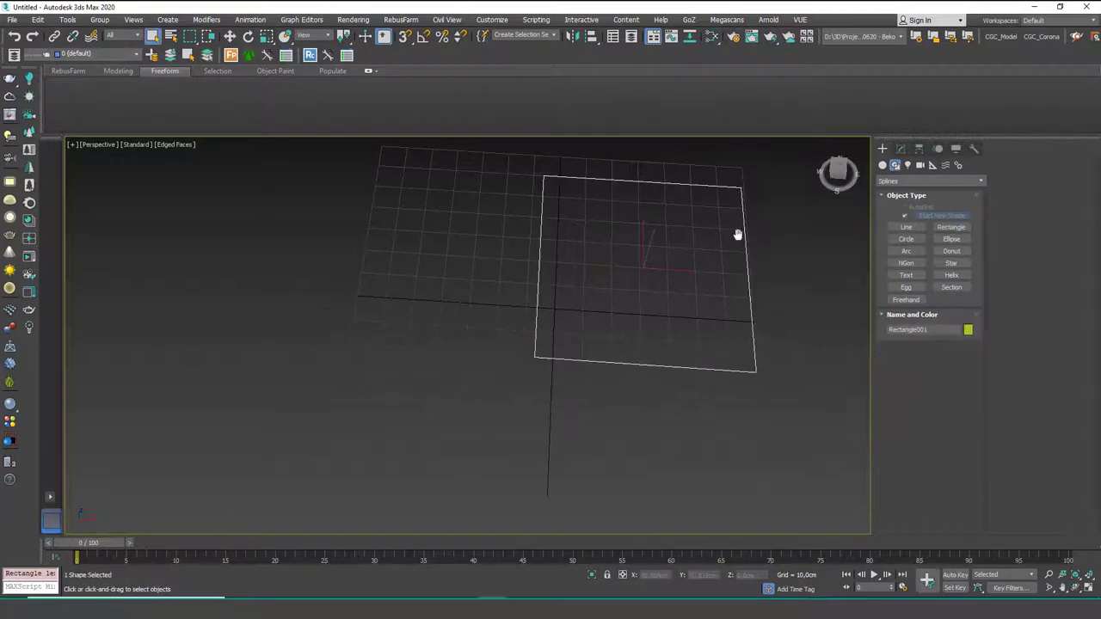
pyautogui.moveTo(745, 233); pyautogui.dragTo(695, 255, button='middle')
# Set the rectangle's length and width to 800 cm each.
pyautogui.click(903, 151)
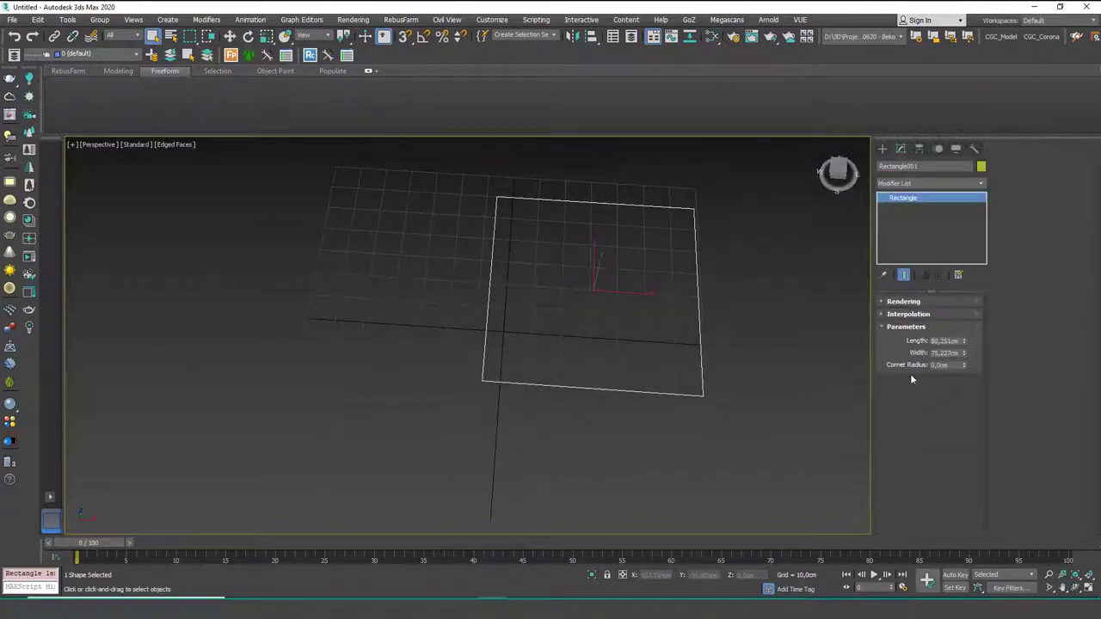
pyautogui.doubleClick(938, 341)
pyautogui.write('800')
pyautogui.press('Tab')
pyautogui.write('800')
pyautogui.press('Tab')
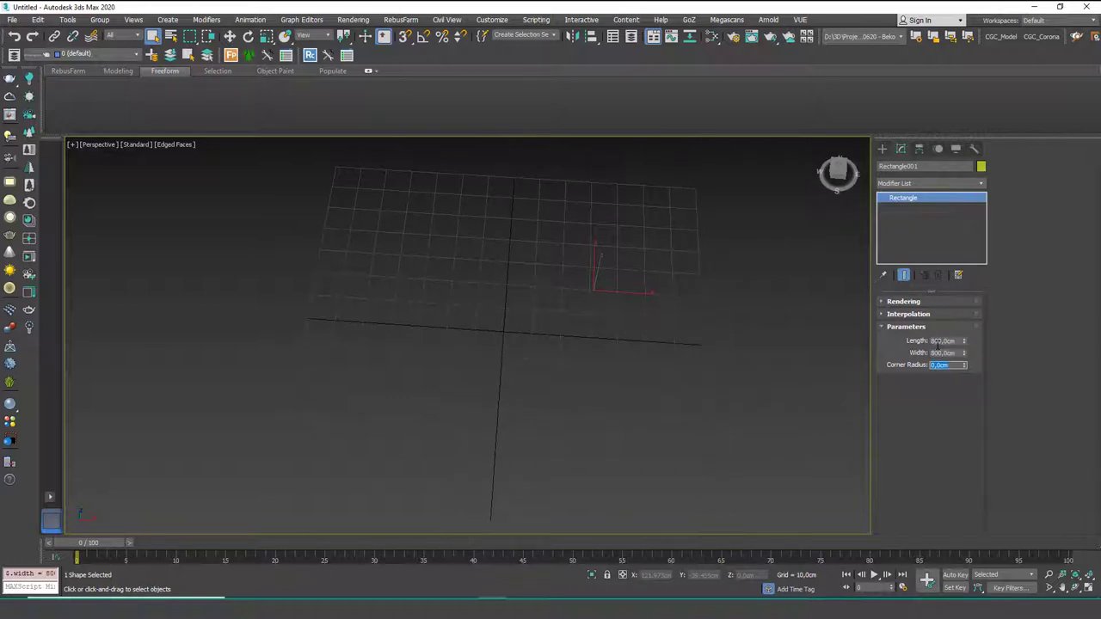
# Move the square to the world origin by resetting its X and Y positions to 0.
pyautogui.press('w')
pyautogui.rightClick(675, 576)
pyautogui.rightClick(726, 576)
pyautogui.scroll(-6, 521, 420)
pyautogui.keyDown('alt'); pyautogui.moveTo(468, 359); pyautogui.dragTo(510, 352, button='middle'); pyautogui.keyUp('alt')
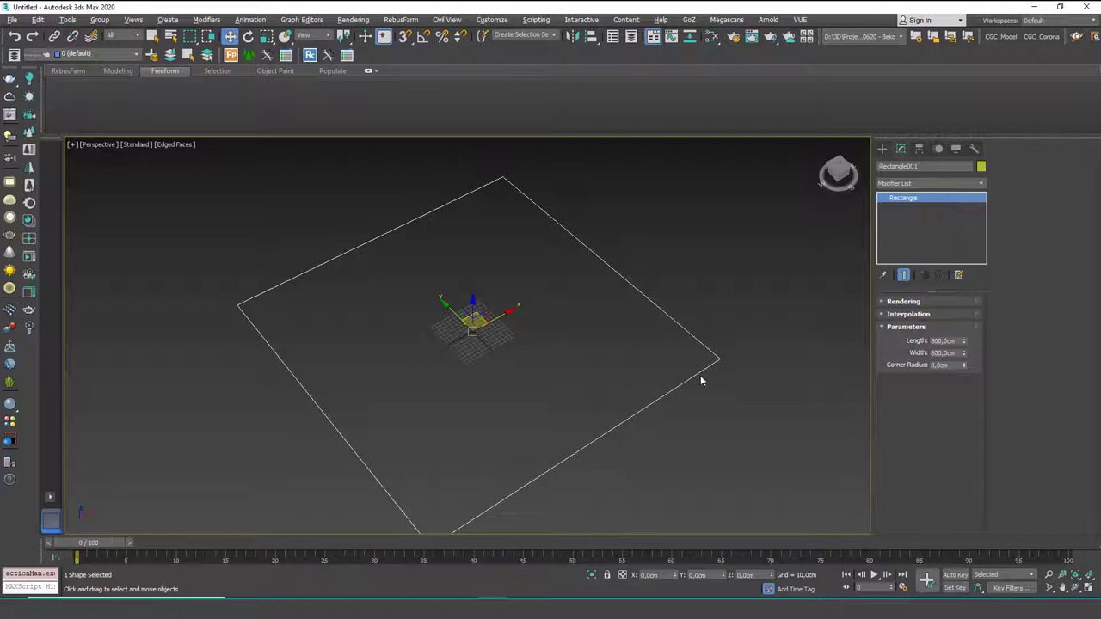
# Add an Edit Spline modifier to the square and delete its front segment on the negative Y side.
pyautogui.click(929, 183)
pyautogui.press('e')
pyautogui.click(902, 233)
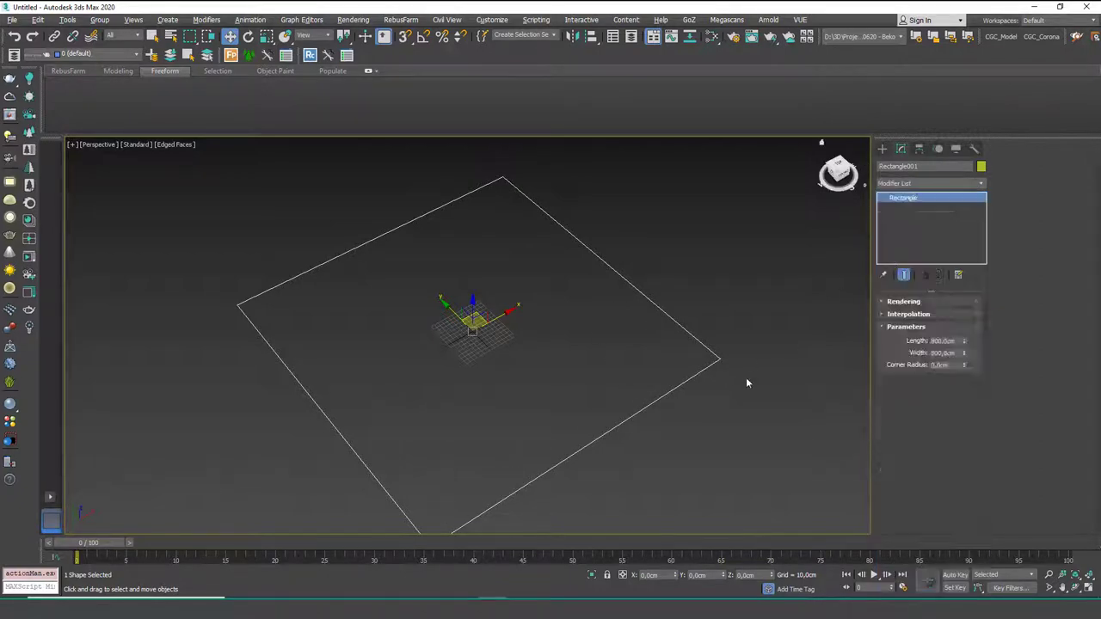
pyautogui.click(930, 318)
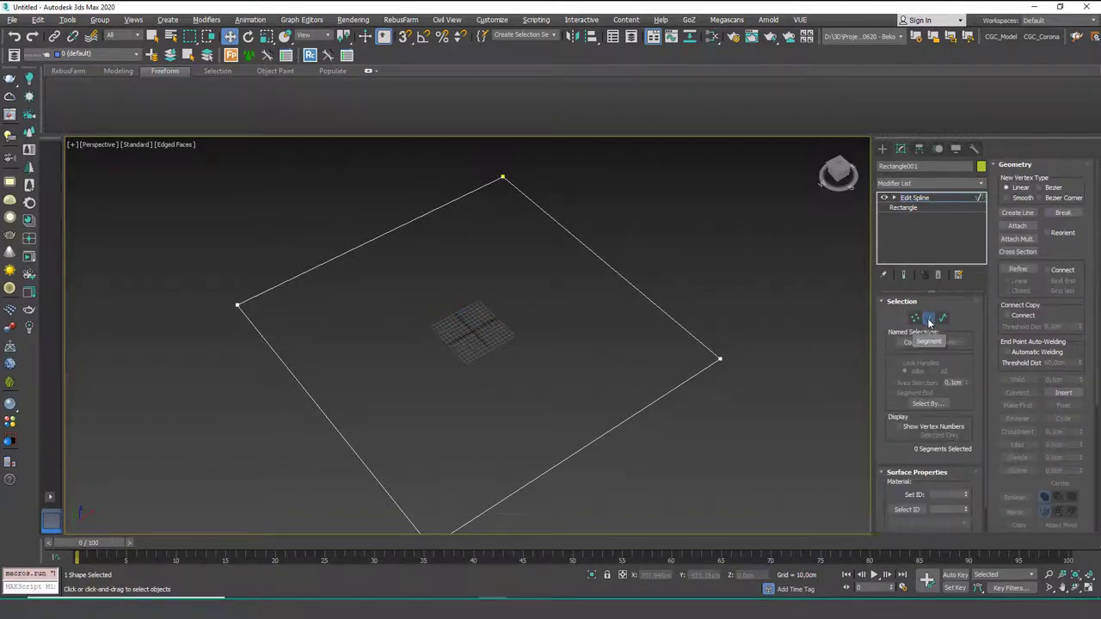
pyautogui.click(632, 415)
pyautogui.press('Delete')
pyautogui.moveTo(639, 404); pyautogui.dragTo(670, 367, button='middle')
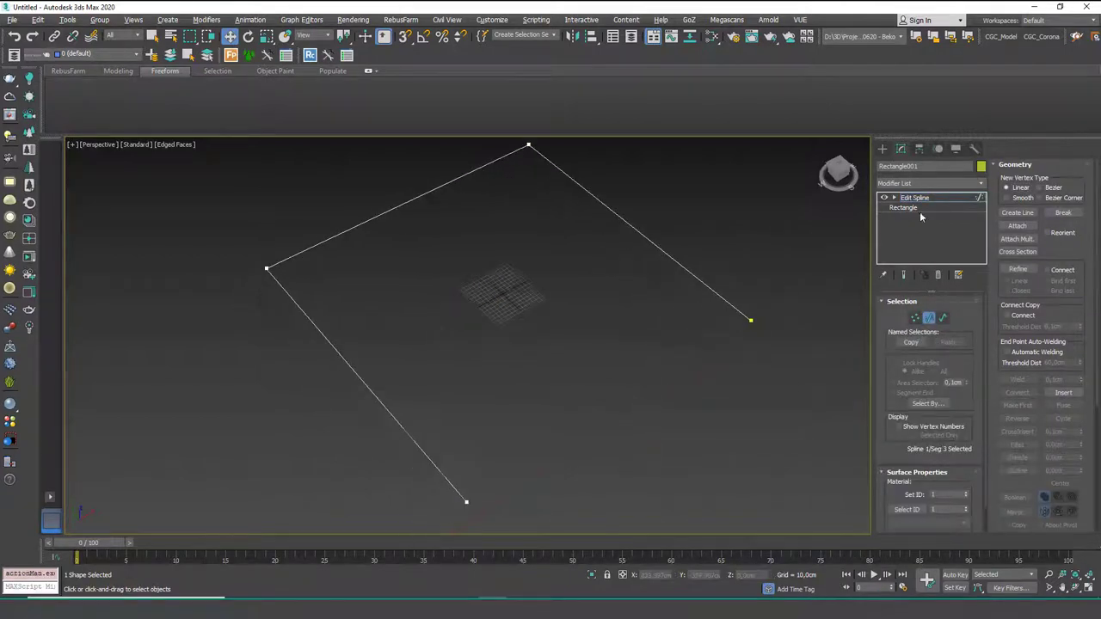
# Outline the whole three-sided spline by -20 cm to give the walls thickness.
pyautogui.click(942, 198)
pyautogui.click(943, 319)
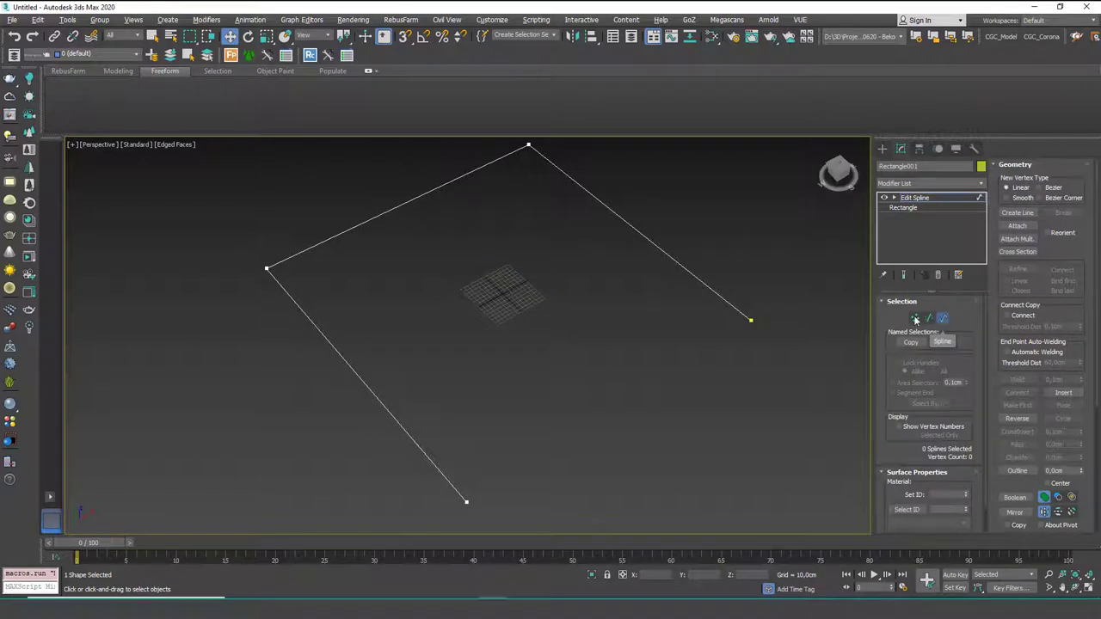
pyautogui.click(693, 275)
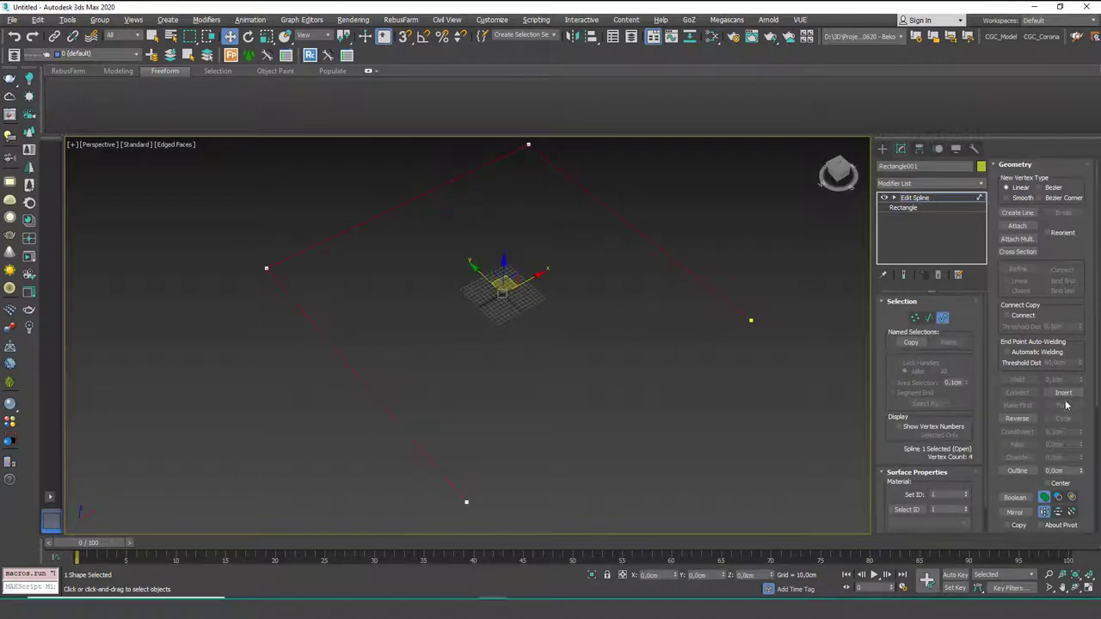
pyautogui.moveTo(1089, 404); pyautogui.dragTo(1089, 279)
pyautogui.moveTo(1065, 347); pyautogui.dragTo(1005, 338)
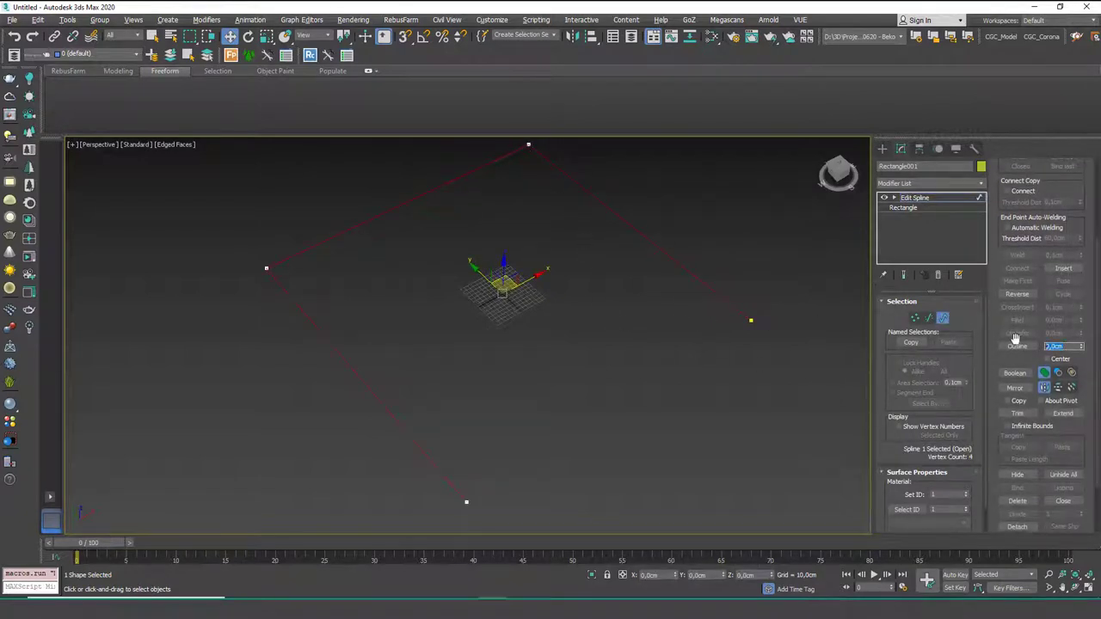
pyautogui.click(1026, 346)
pyautogui.hotkey('ctrl', 'z')
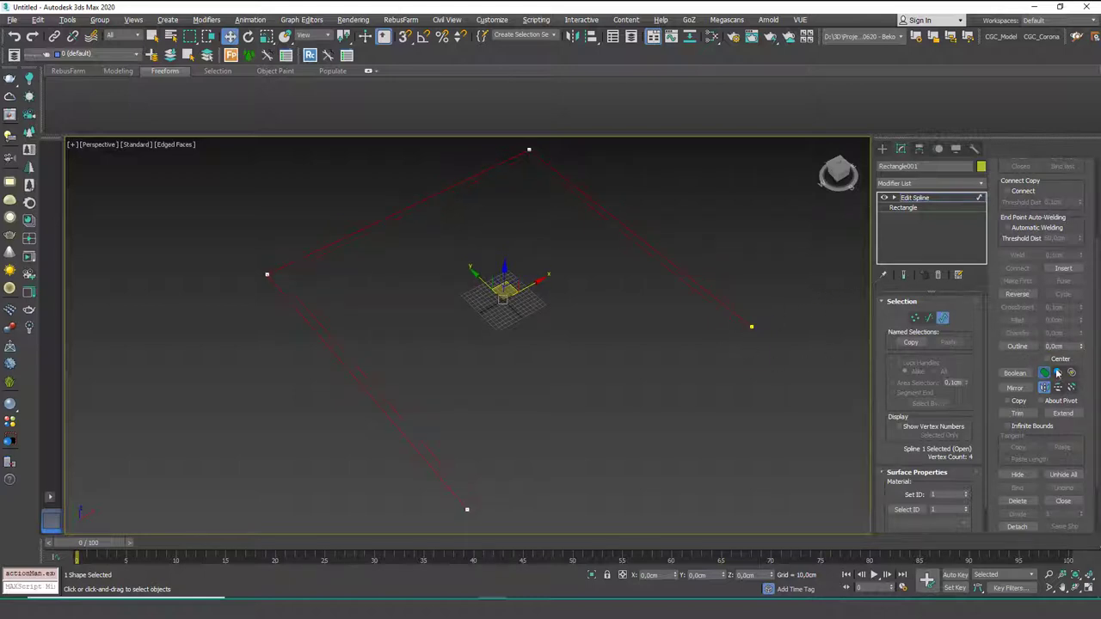
pyautogui.moveTo(1068, 348); pyautogui.dragTo(1031, 338)
pyautogui.write('-20')
pyautogui.press('Return')
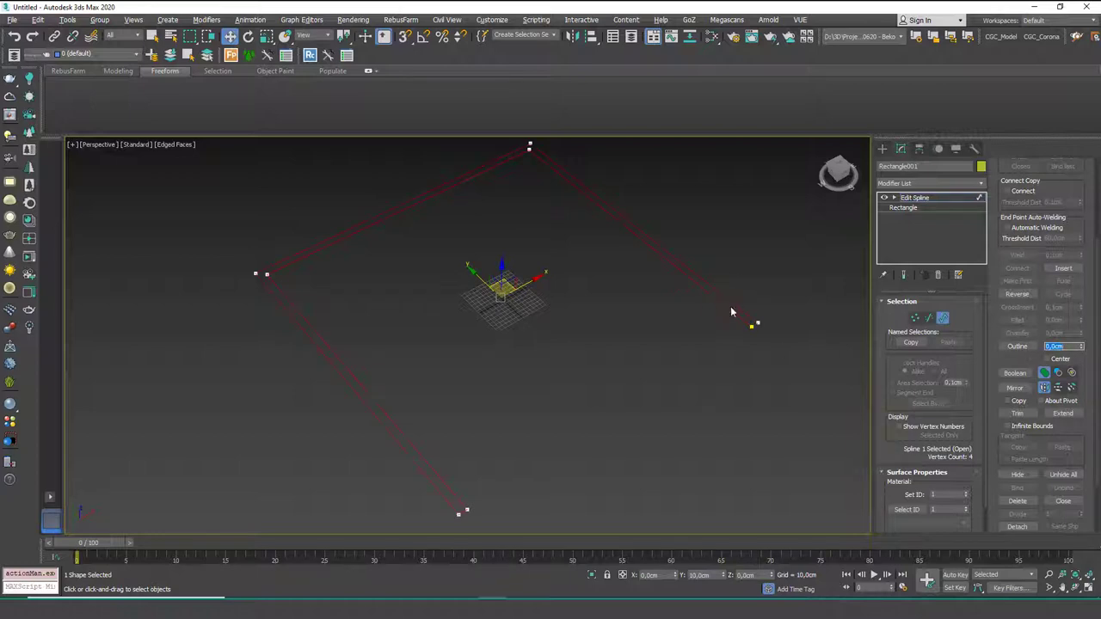
# Add an Extrude modifier to the outlined three-sided spline with an amount of 300 cm.
pyautogui.click(927, 199)
pyautogui.click(930, 183)
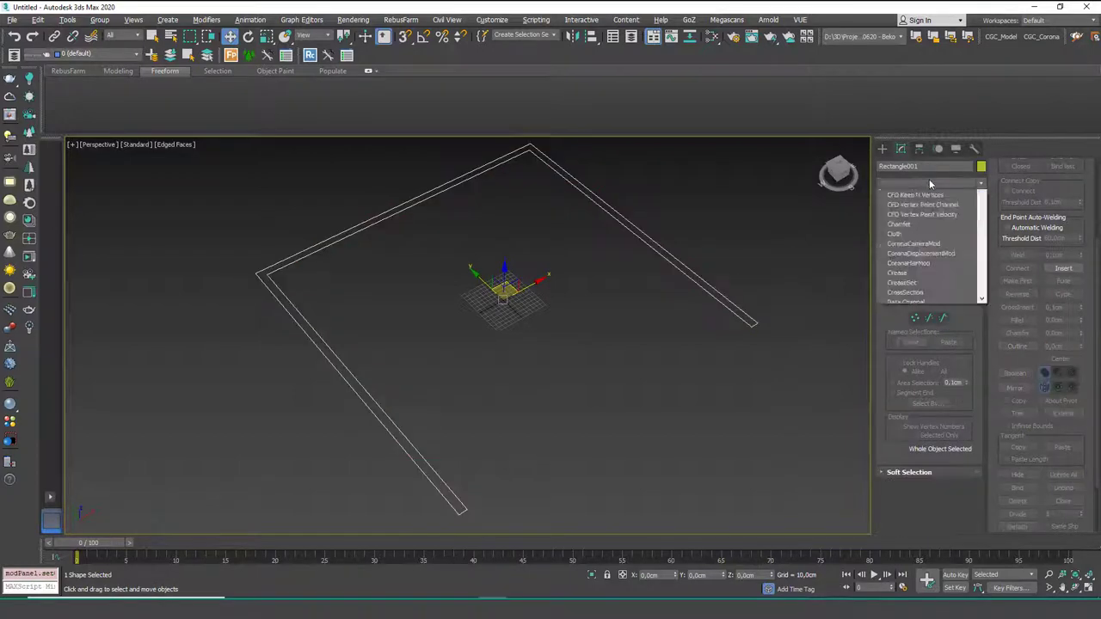
pyautogui.write('ex')
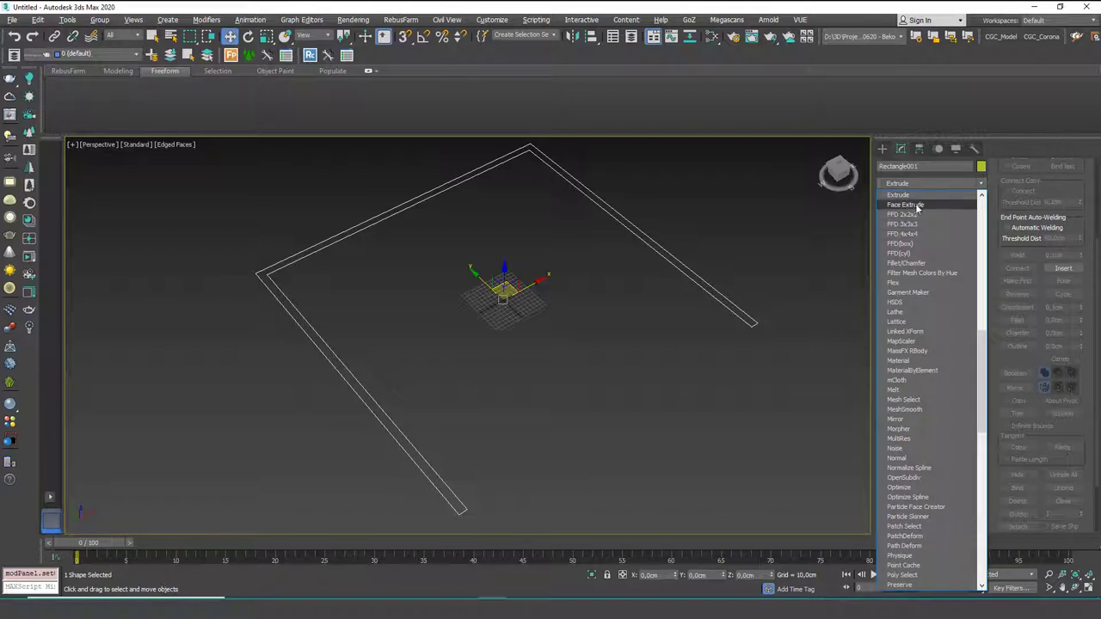
pyautogui.click(917, 196)
pyautogui.moveTo(962, 318); pyautogui.dragTo(918, 304)
pyautogui.doubleClick(942, 317)
pyautogui.write('3000')
pyautogui.press('BackSpace')
pyautogui.press('Return')
pyautogui.keyDown('alt'); pyautogui.moveTo(651, 310); pyautogui.dragTo(600, 314, button='middle'); pyautogui.keyUp('alt')
pyautogui.scroll(-2, 632, 277)
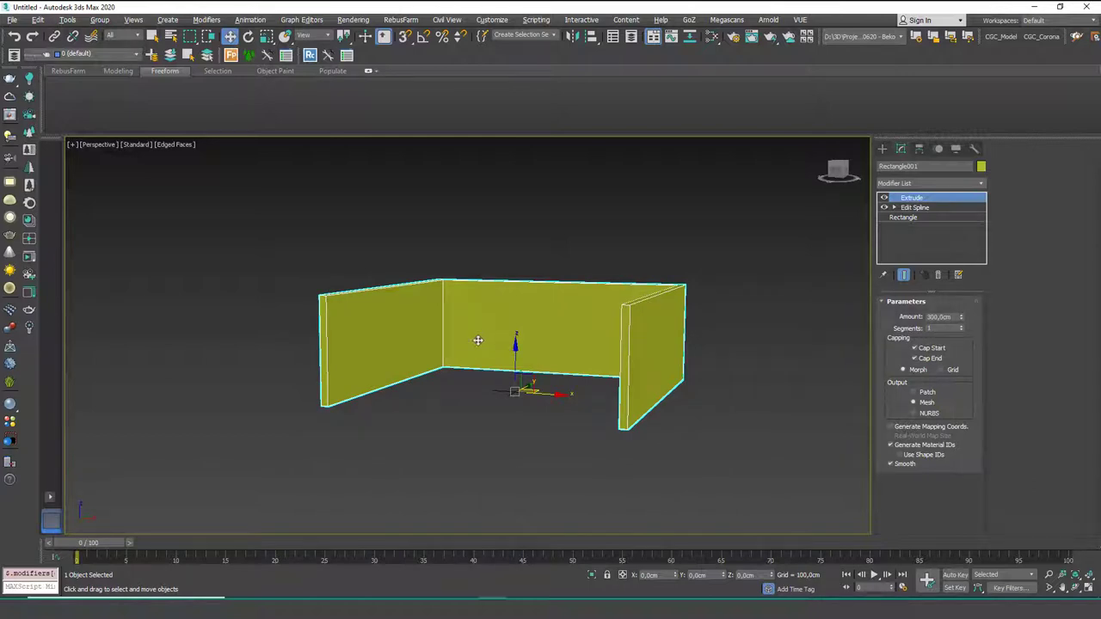
pyautogui.keyDown('alt'); pyautogui.moveTo(484, 365); pyautogui.dragTo(411, 296, button='middle'); pyautogui.keyUp('alt')
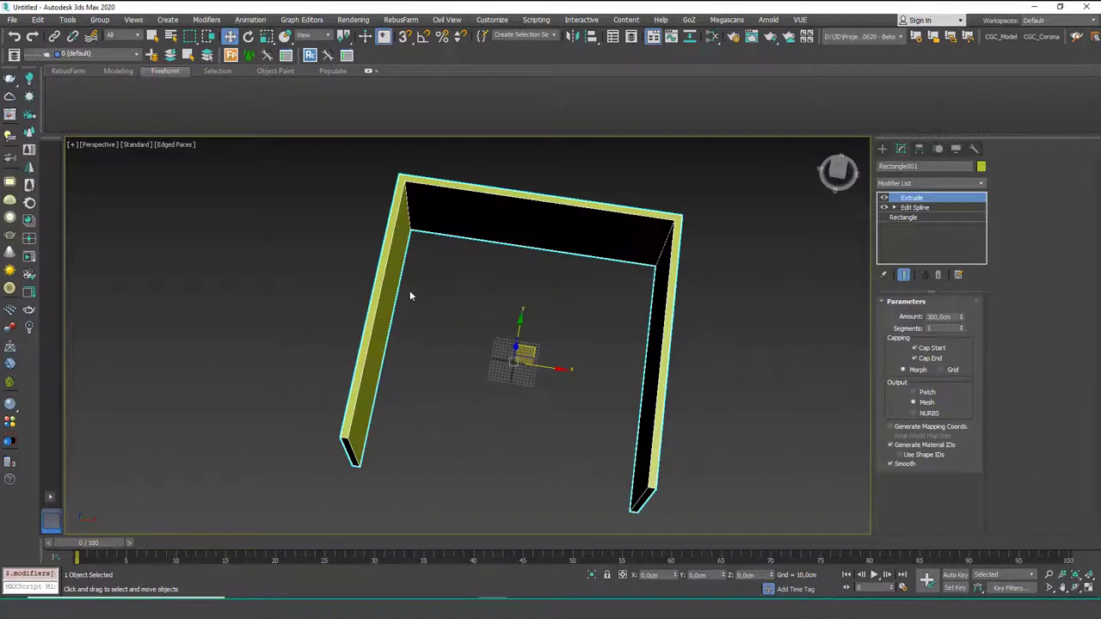
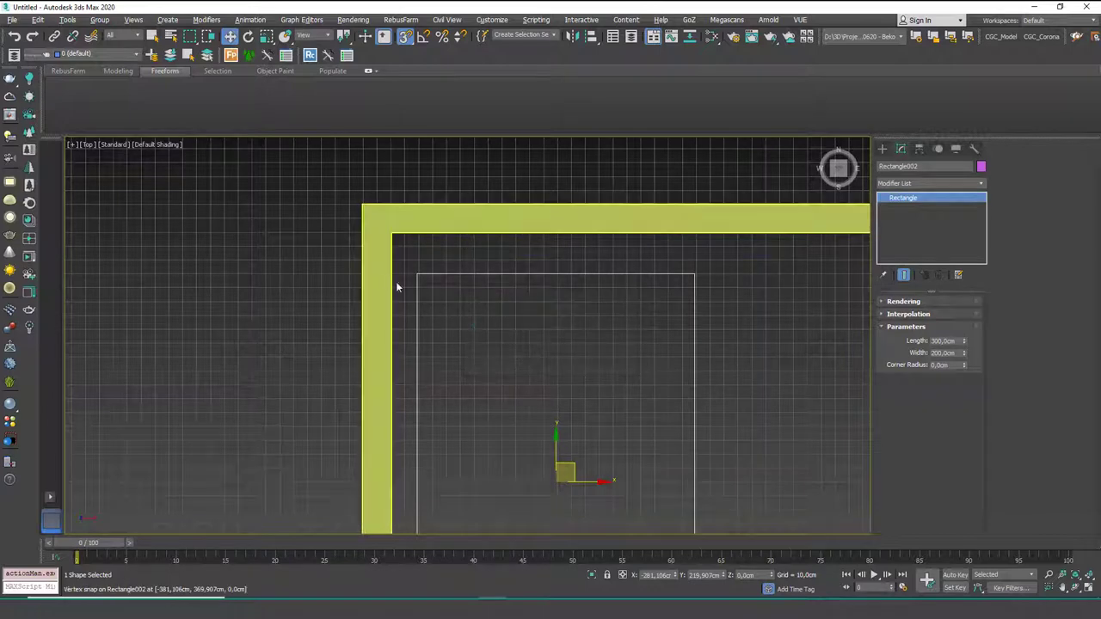
# Snap a corner of the 300 × 200 cm rectangle to the inner corner at the top of the walls.
pyautogui.moveTo(418, 274); pyautogui.dragTo(391, 236)
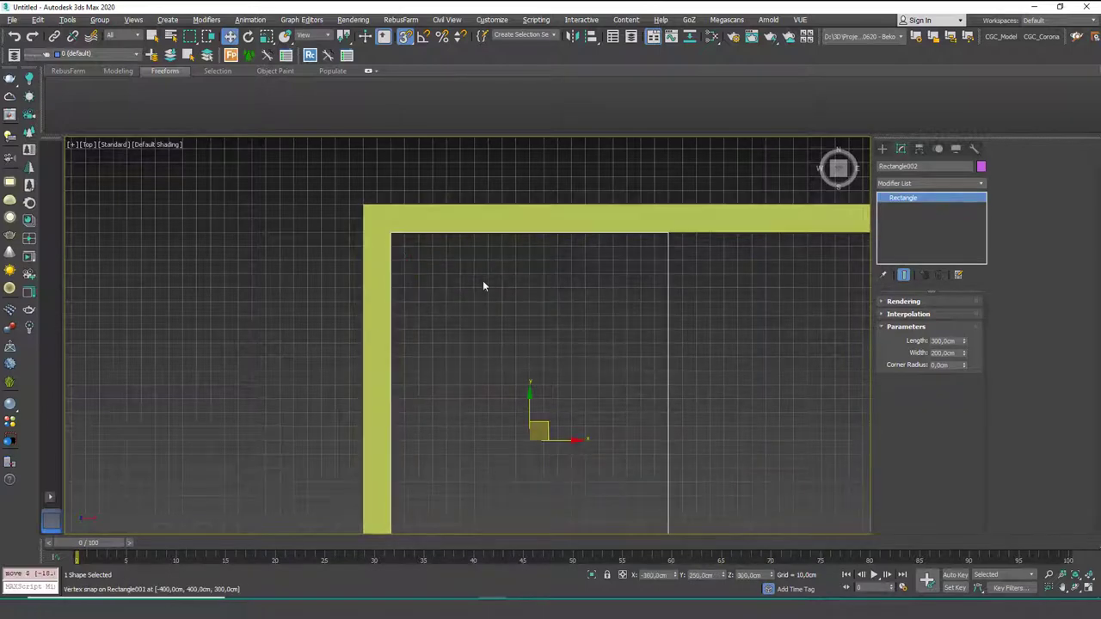
pyautogui.keyDown('alt'); pyautogui.moveTo(485, 285); pyautogui.dragTo(433, 205, button='middle'); pyautogui.keyUp('alt')
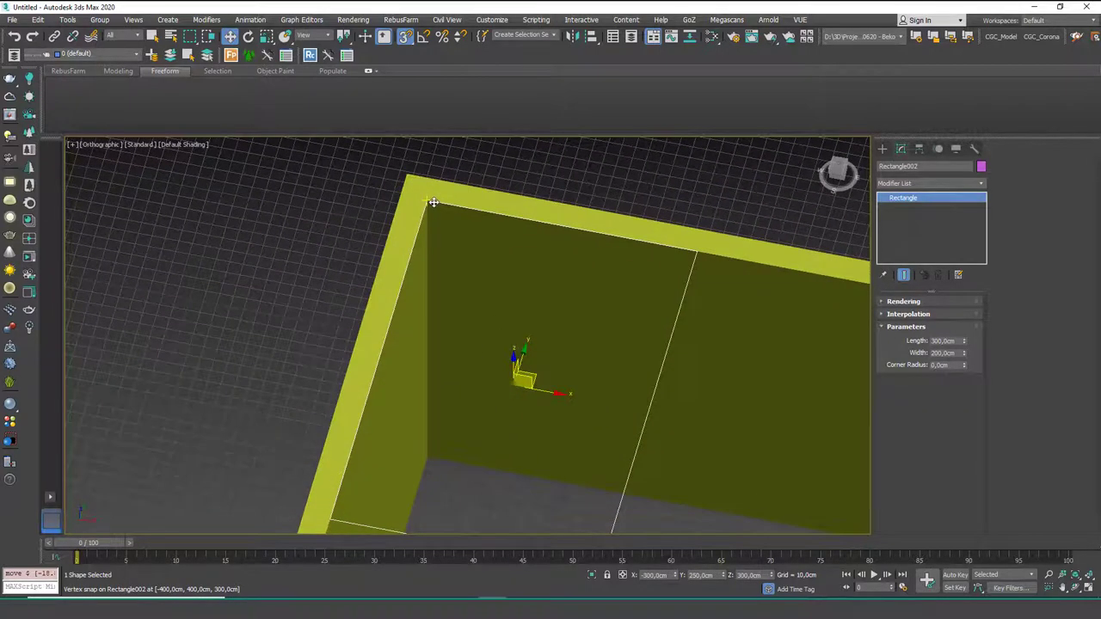
# Delete the Extrude modifier from the wall object, leaving only its Edit Spline modifier.
pyautogui.click(431, 204)
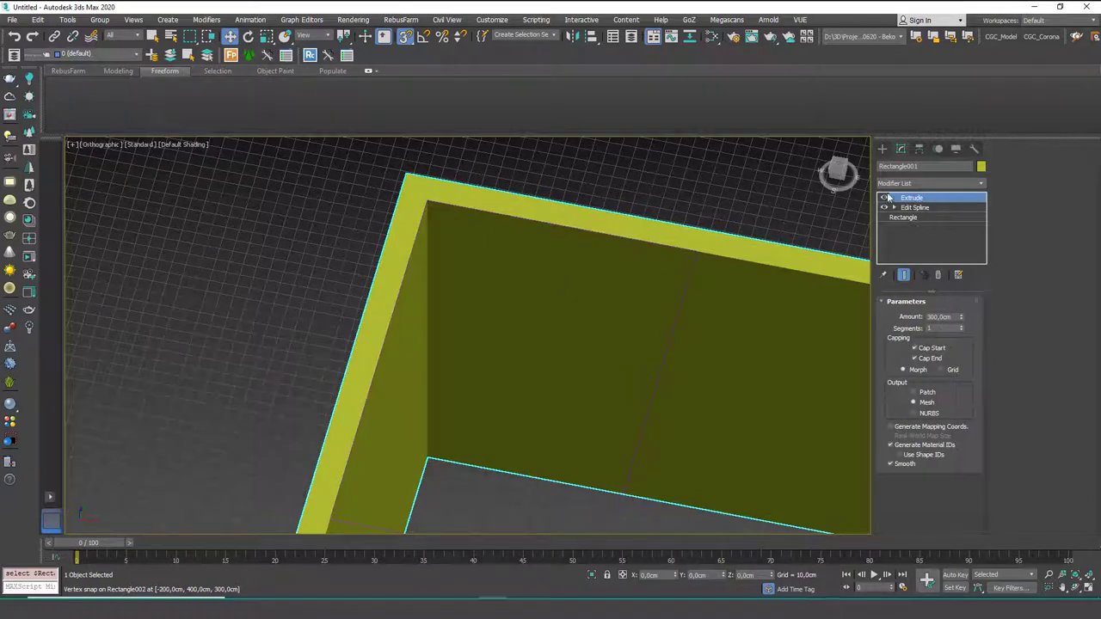
pyautogui.click(884, 197)
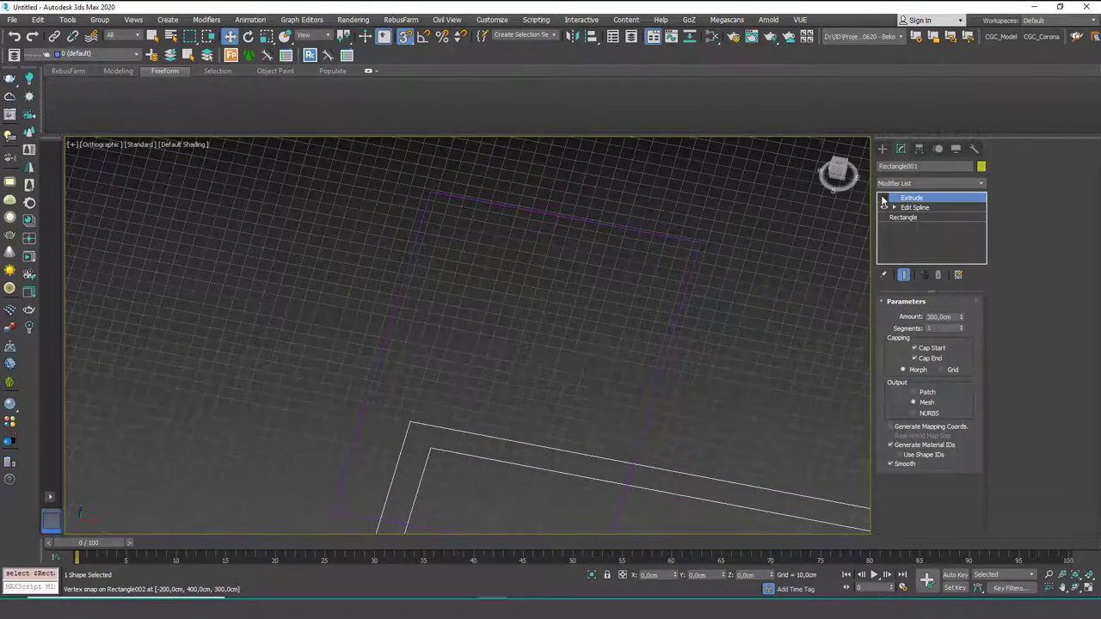
pyautogui.rightClick(913, 198)
pyautogui.click(933, 215)
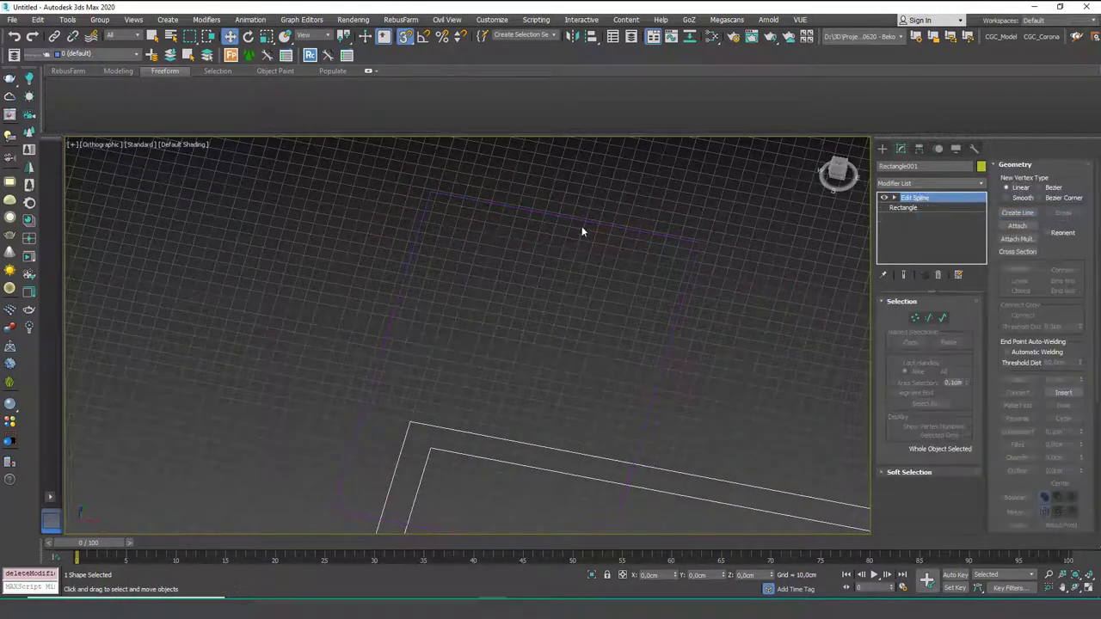
# Snap the 300 × 200 cm rectangle's corner onto the inner corner of the wall outline at ground level.
pyautogui.moveTo(602, 197); pyautogui.dragTo(565, 249)
pyautogui.moveTo(432, 193); pyautogui.dragTo(427, 452)
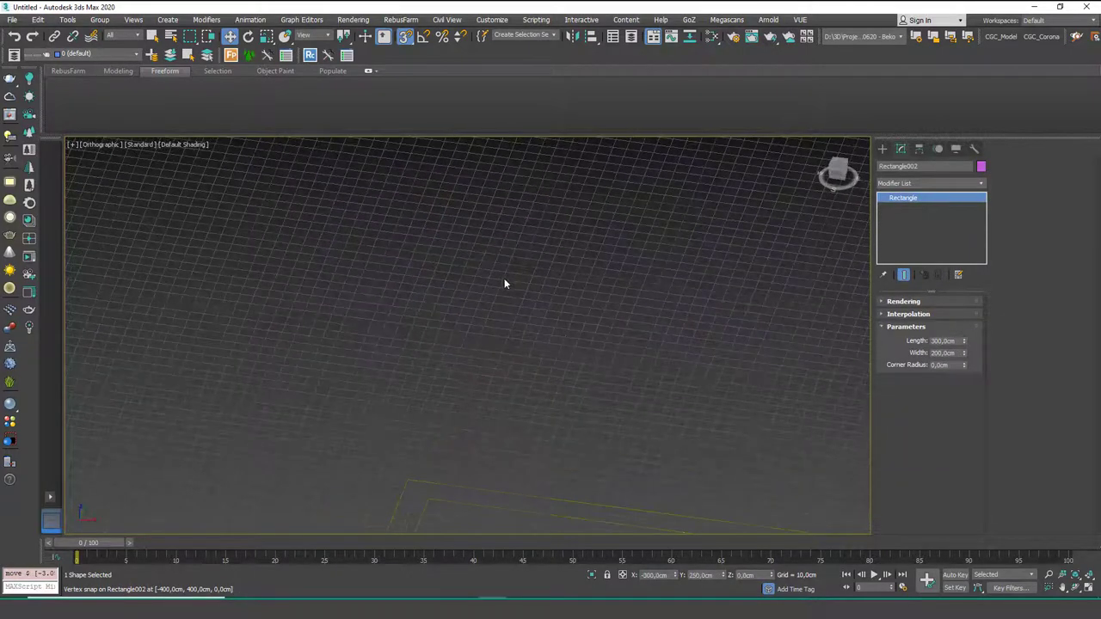
pyautogui.press('t')
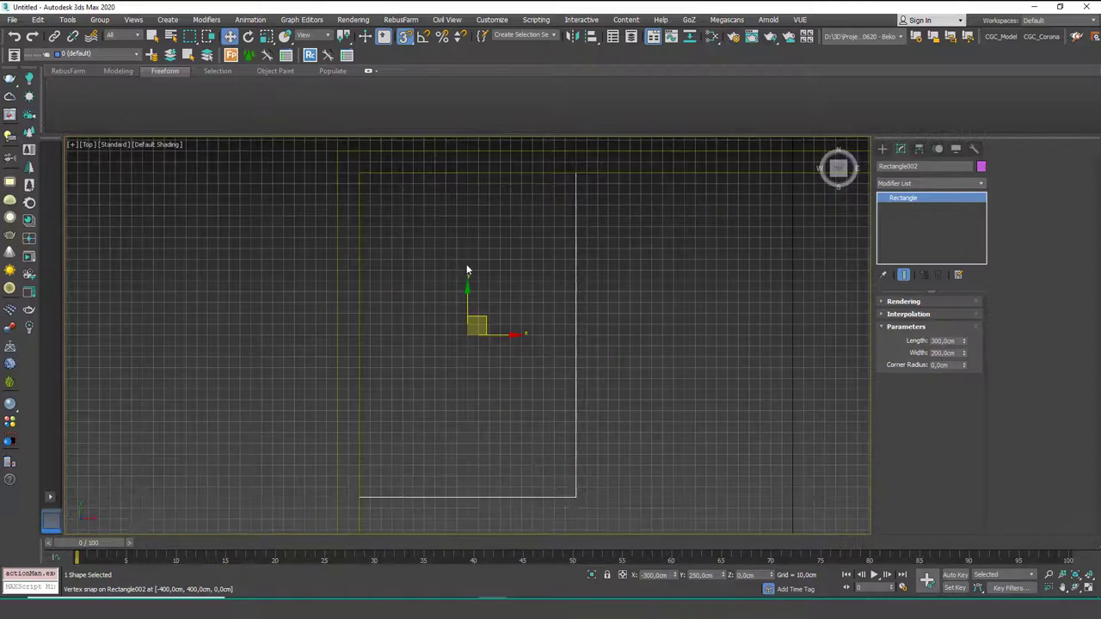
pyautogui.scroll(-5, 481, 262)
pyautogui.scroll(4, 484, 302)
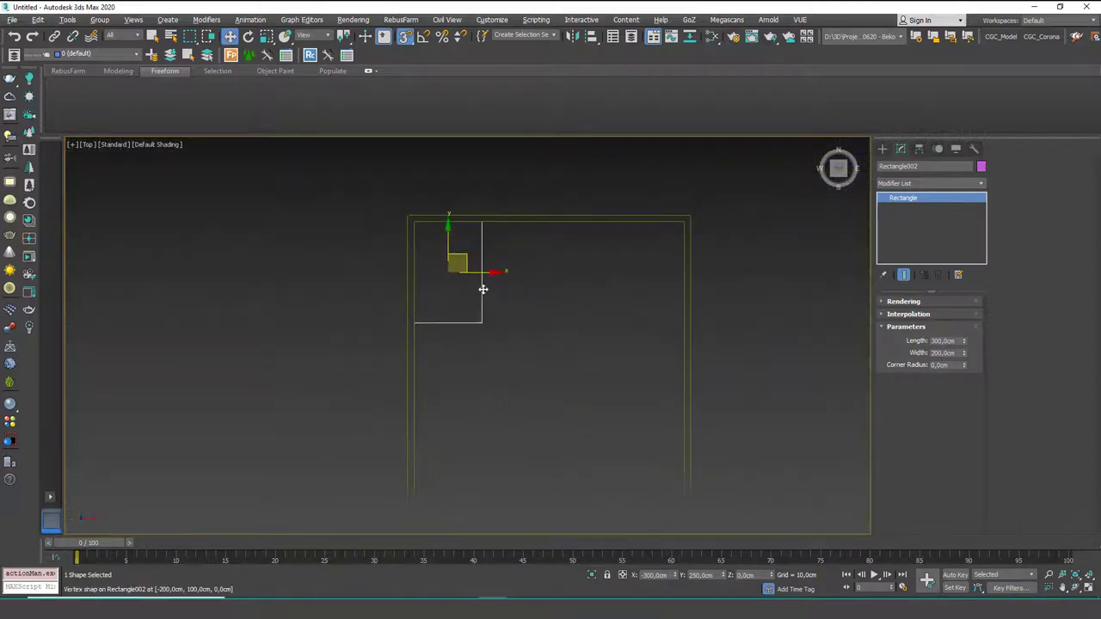
# Add an Edit Spline modifier to the small rectangle and delete its two segments lying along the outer walls.
pyautogui.click(929, 185)
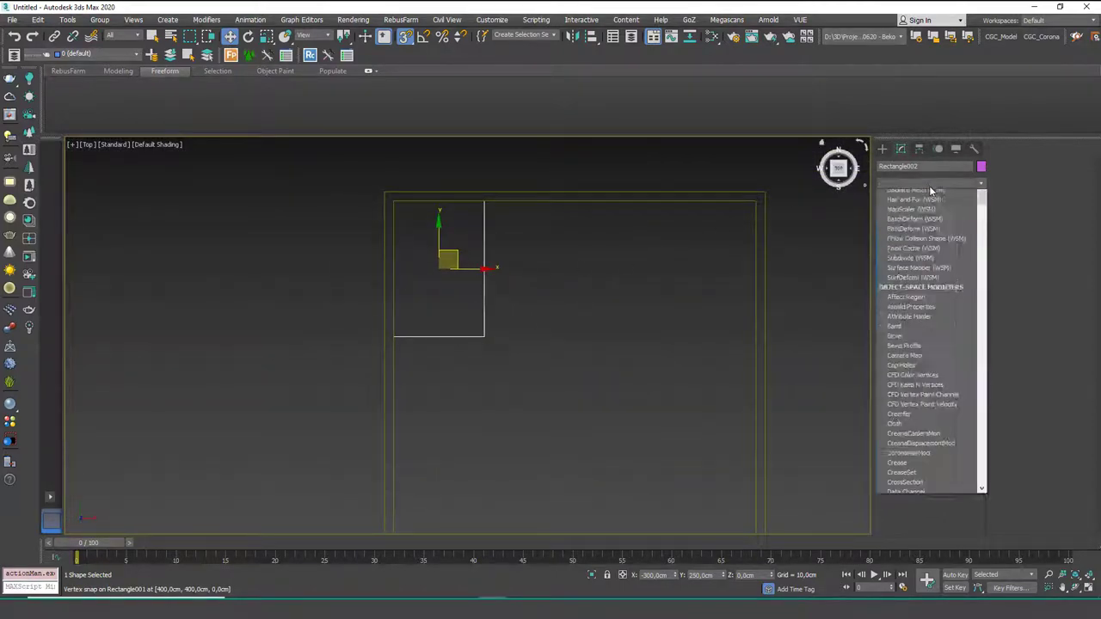
pyautogui.click(926, 186)
pyautogui.click(925, 186)
pyautogui.press('e')
pyautogui.press('e')
pyautogui.click(906, 223)
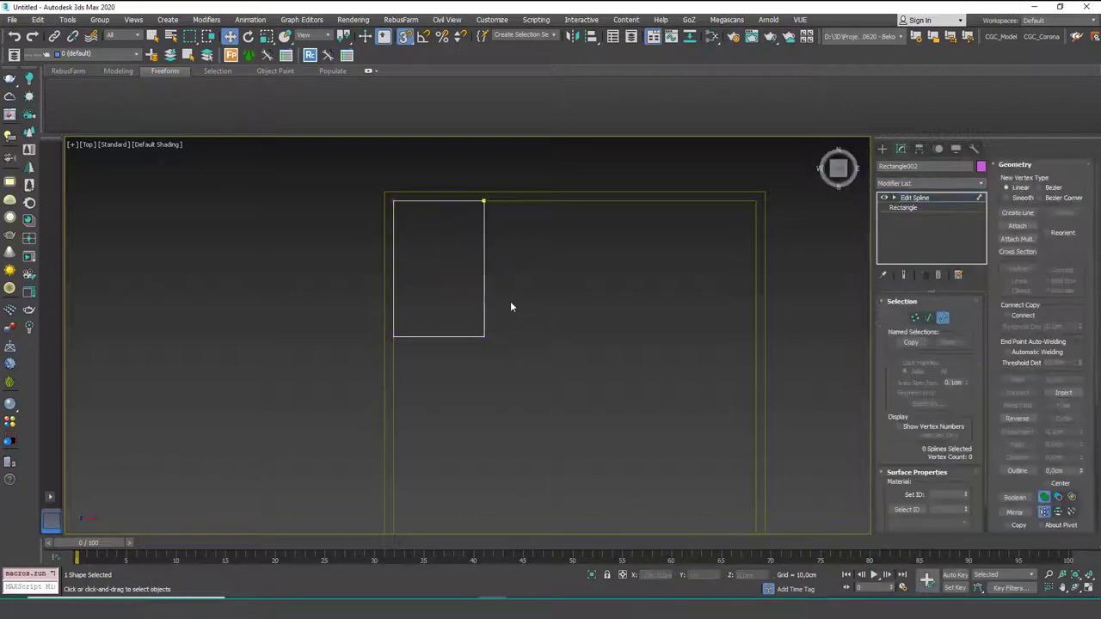
pyautogui.press('2')
pyautogui.moveTo(429, 239); pyautogui.dragTo(394, 193)
pyautogui.press('Delete')
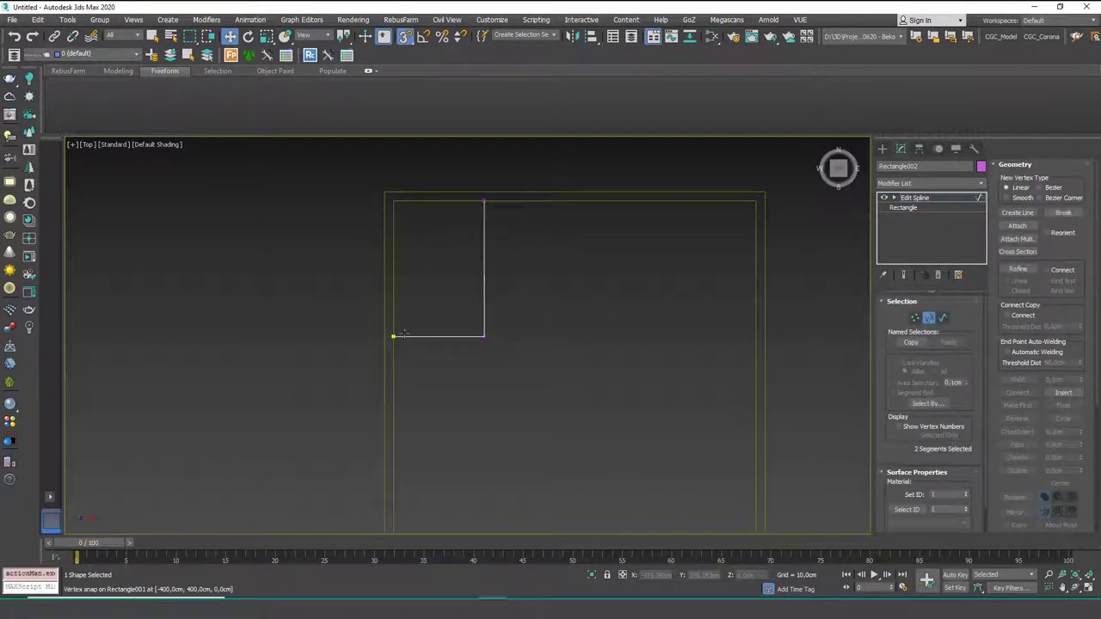
# Outline the remaining L-shaped spline by 10 cm to form the partition wall.
pyautogui.press('3')
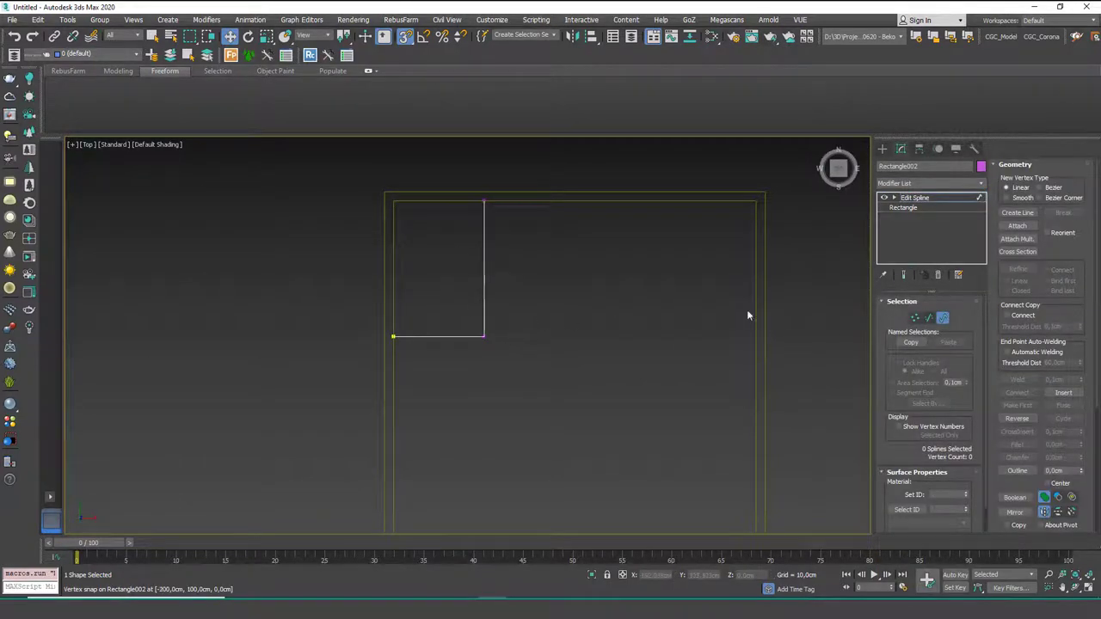
pyautogui.click(458, 336)
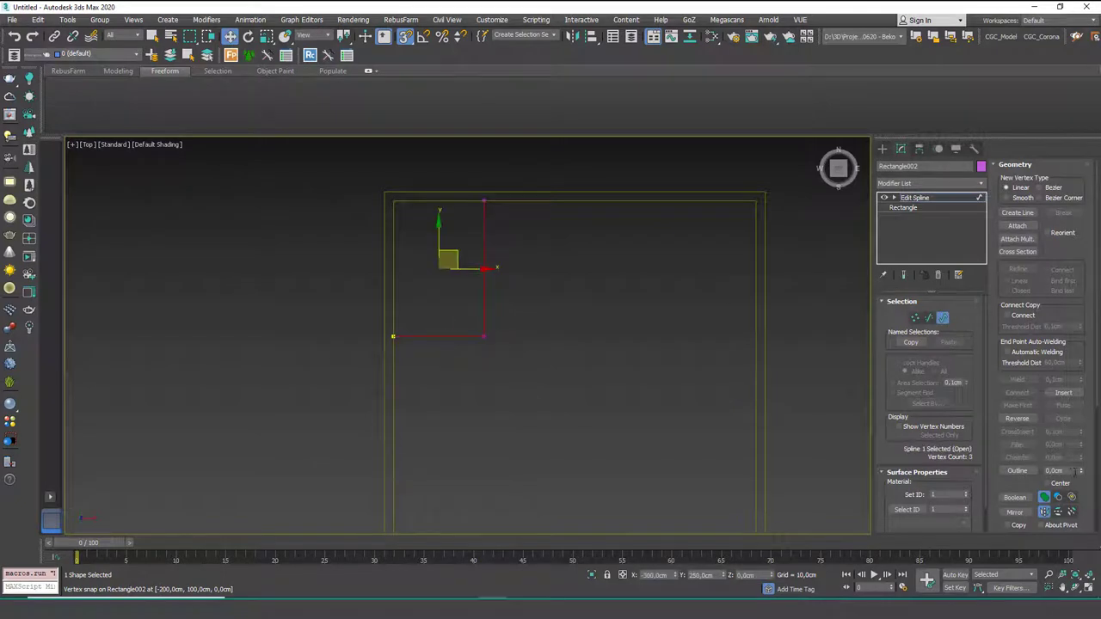
pyautogui.click(1073, 472)
pyautogui.moveTo(1072, 471); pyautogui.dragTo(1026, 471)
pyautogui.write('10')
pyautogui.press('Return')
# Turn snapping off and move the partition's end segment at the back wall about 9 cm in positive Y, into the wall.
pyautogui.scroll(3, 490, 319)
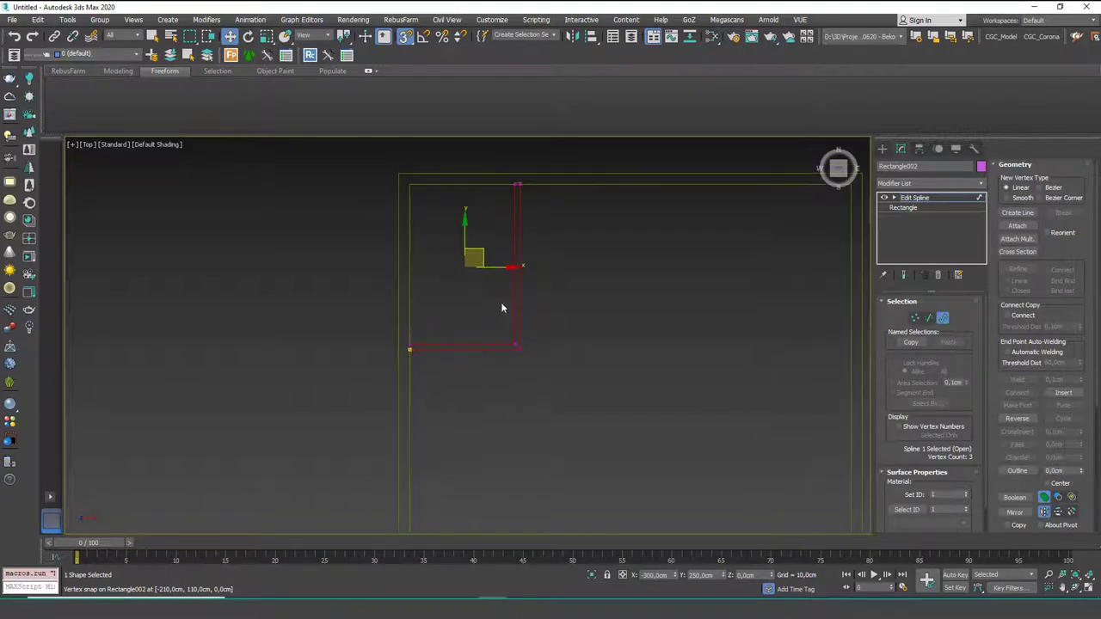
pyautogui.scroll(1, 521, 226)
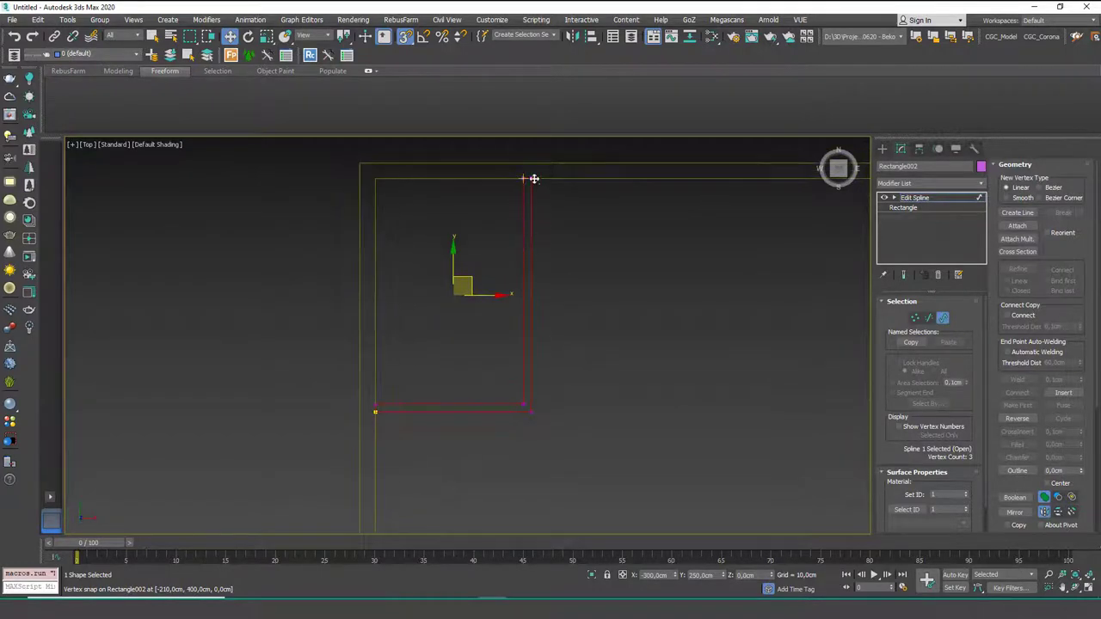
pyautogui.scroll(1, 531, 178)
pyautogui.scroll(2, 521, 179)
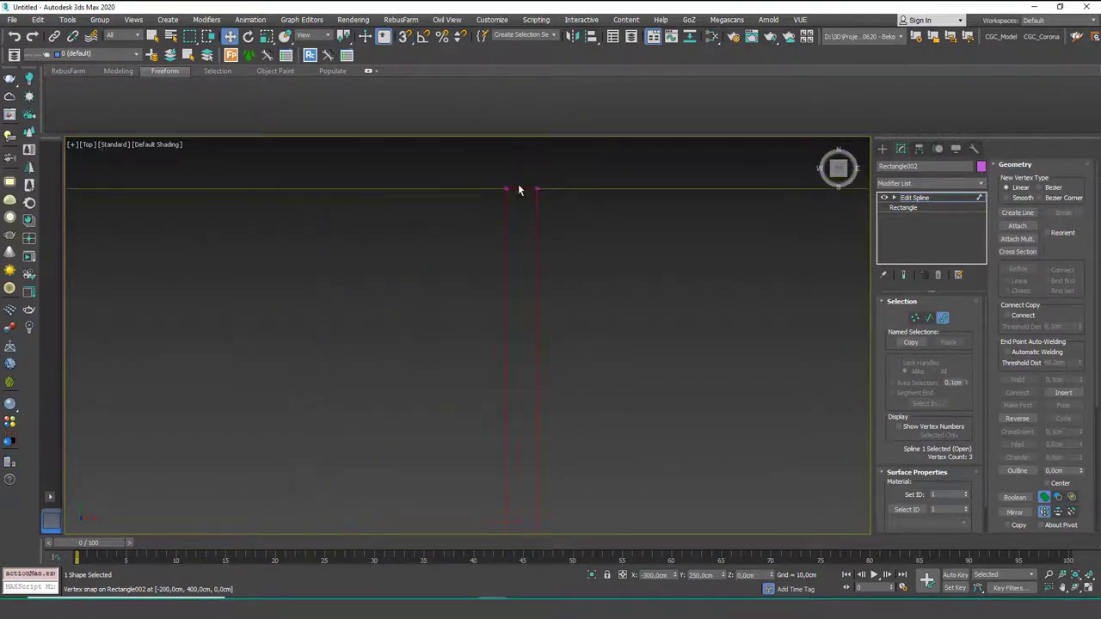
pyautogui.scroll(-1, 525, 188)
pyautogui.moveTo(526, 209); pyautogui.dragTo(533, 195, button='middle')
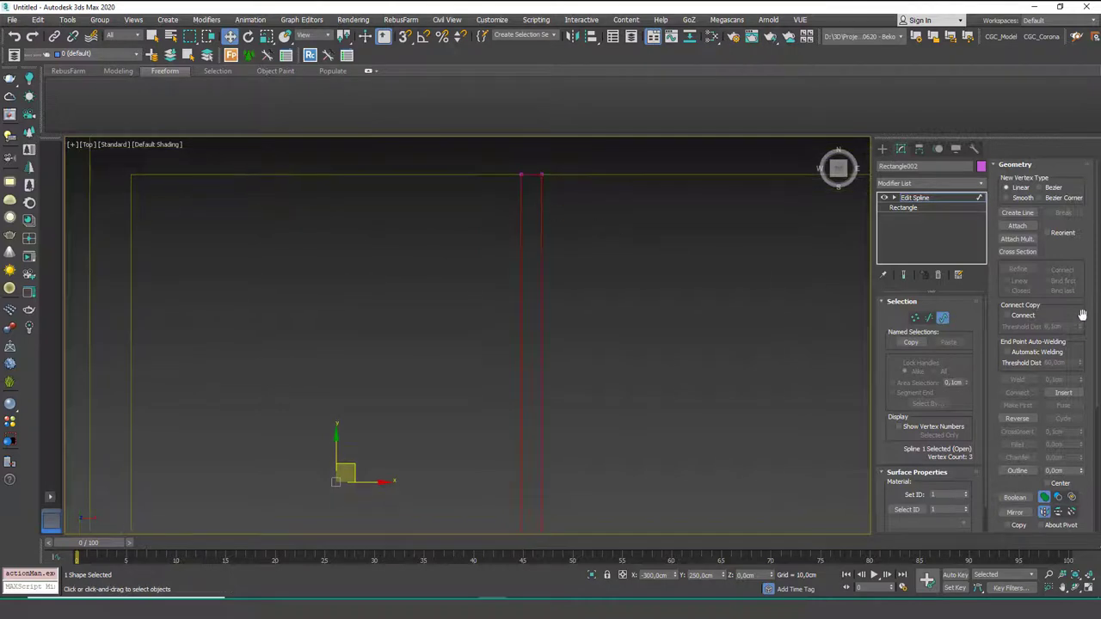
pyautogui.press('3')
pyautogui.press('3')
pyautogui.press('2')
pyautogui.click(534, 176)
pyautogui.moveTo(534, 191); pyautogui.dragTo(535, 245, button='middle')
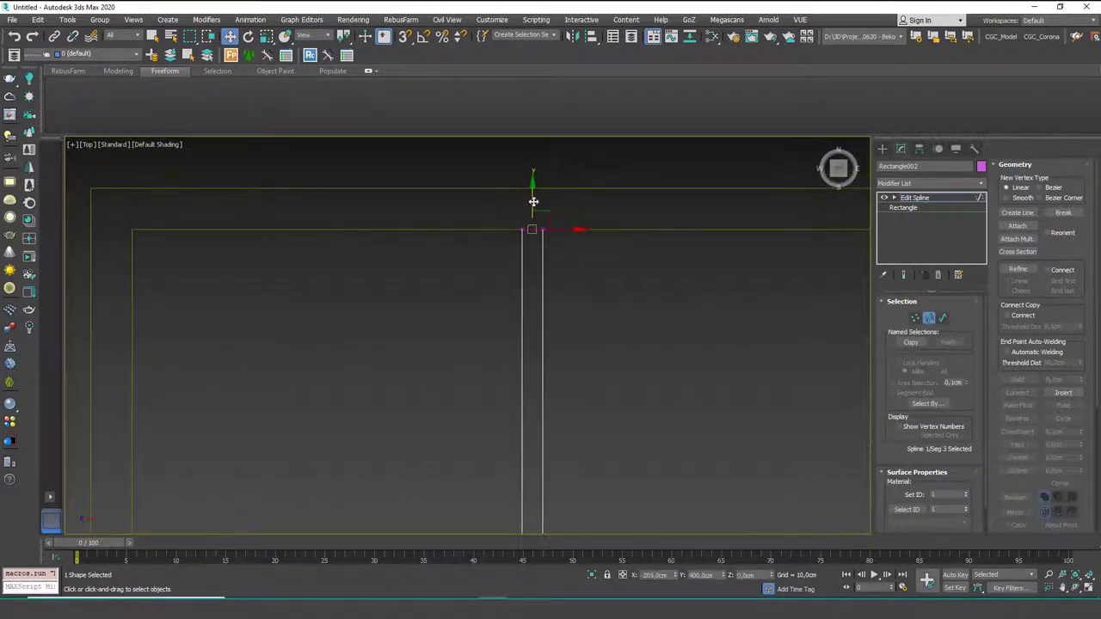
pyautogui.moveTo(533, 201); pyautogui.dragTo(533, 184)
# Move the partition's other end segment about 6 cm in negative X, into the side wall.
pyautogui.moveTo(471, 422); pyautogui.dragTo(526, 258, button='middle')
pyautogui.moveTo(387, 421); pyautogui.dragTo(575, 194, button='middle')
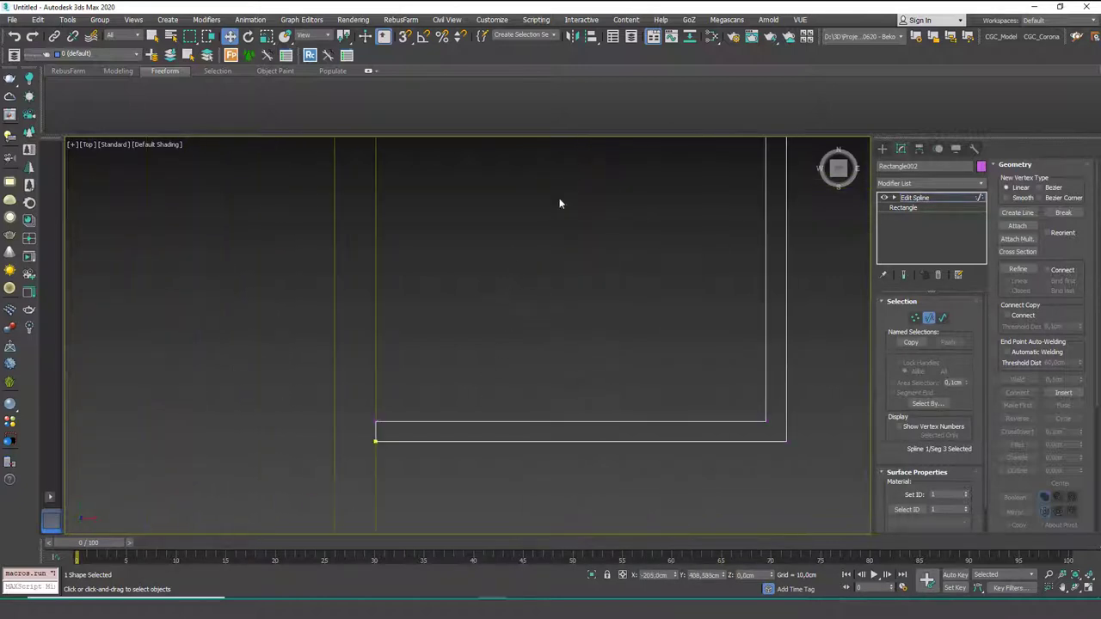
pyautogui.click(376, 433)
pyautogui.moveTo(405, 433); pyautogui.dragTo(392, 434)
pyautogui.scroll(-4, 386, 436)
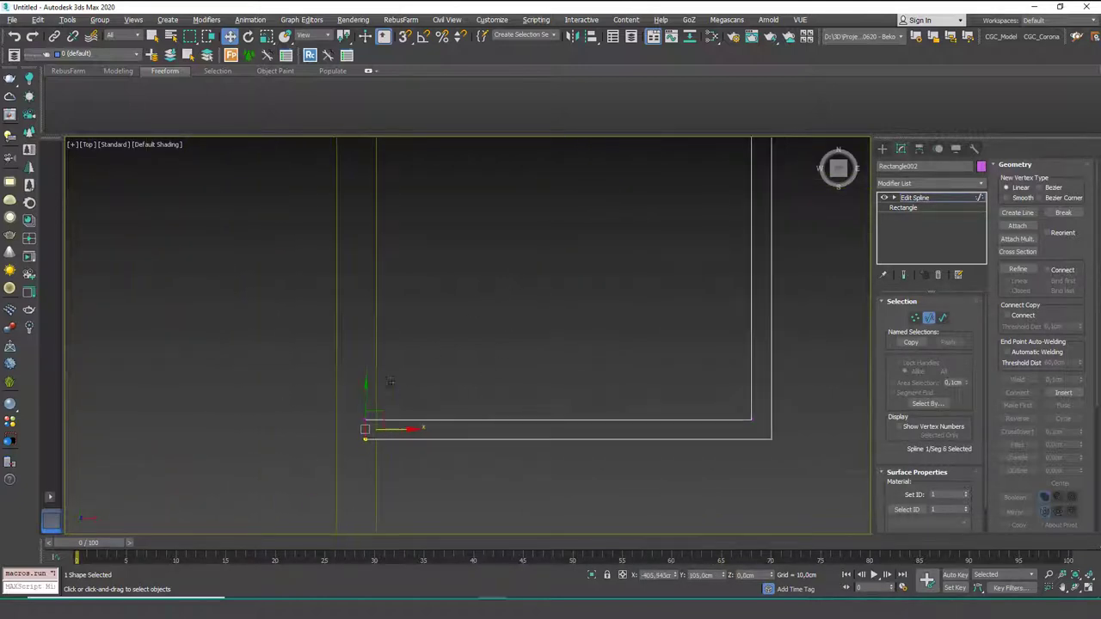
pyautogui.moveTo(386, 436); pyautogui.dragTo(321, 476, button='middle')
pyautogui.scroll(-2, 309, 435)
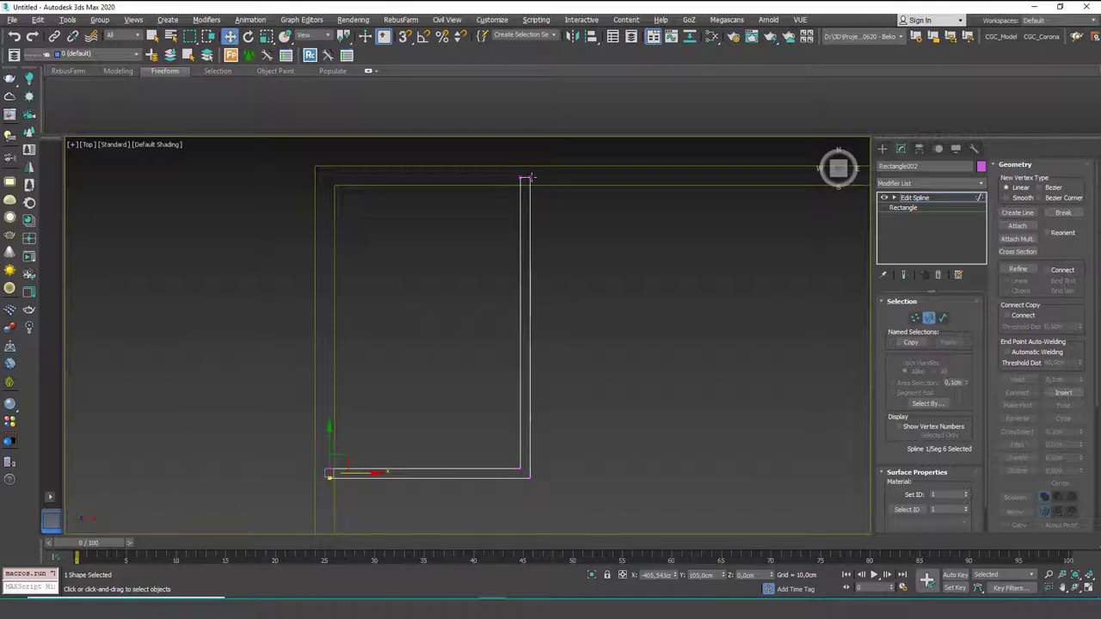
# Attach the partition spline to the outer wall spline.
pyautogui.click(952, 200)
pyautogui.click(687, 166)
pyautogui.click(1017, 225)
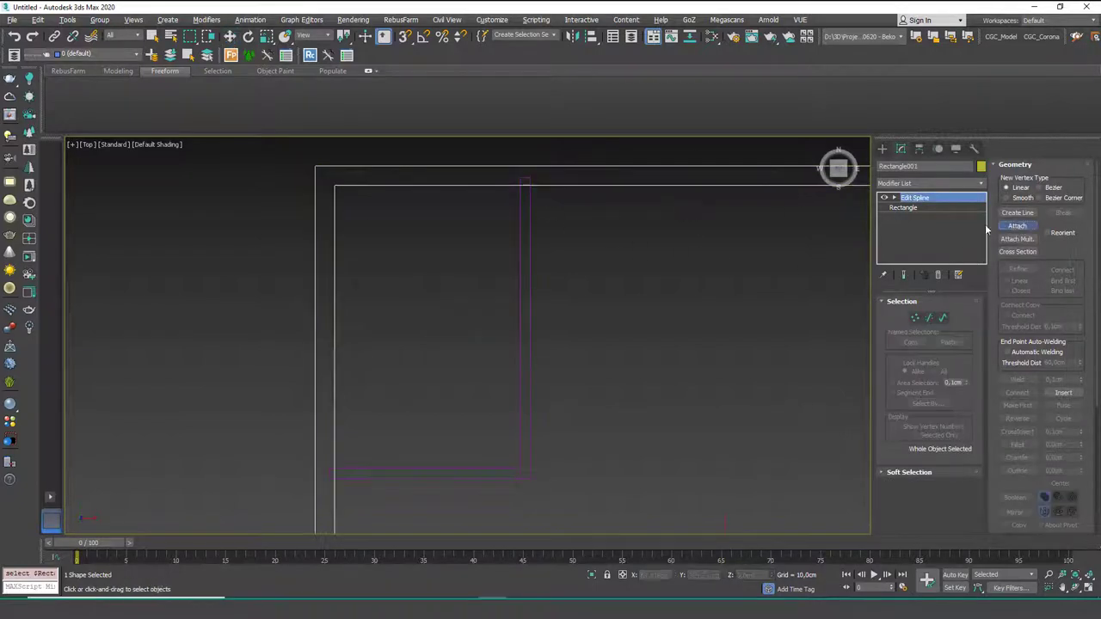
pyautogui.click(526, 295)
pyautogui.rightClick(571, 283)
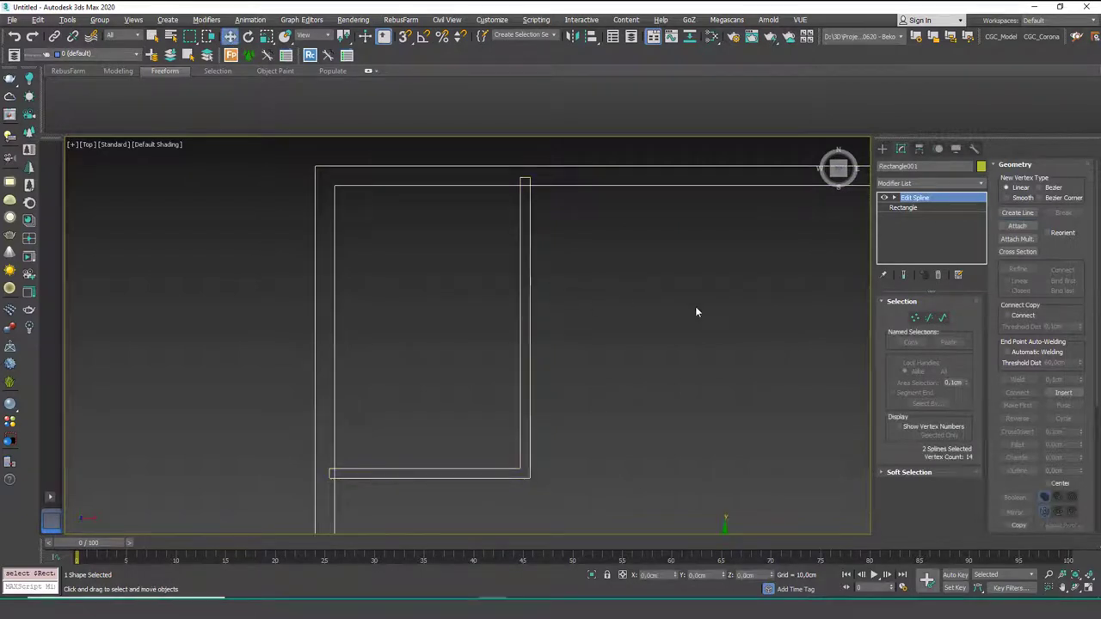
# Trim away the overlapping spline pieces at both junctions of the partition with the outer walls.
pyautogui.press('3')
pyautogui.moveTo(1085, 337); pyautogui.dragTo(1079, 206)
pyautogui.scroll(-1, 1035, 359)
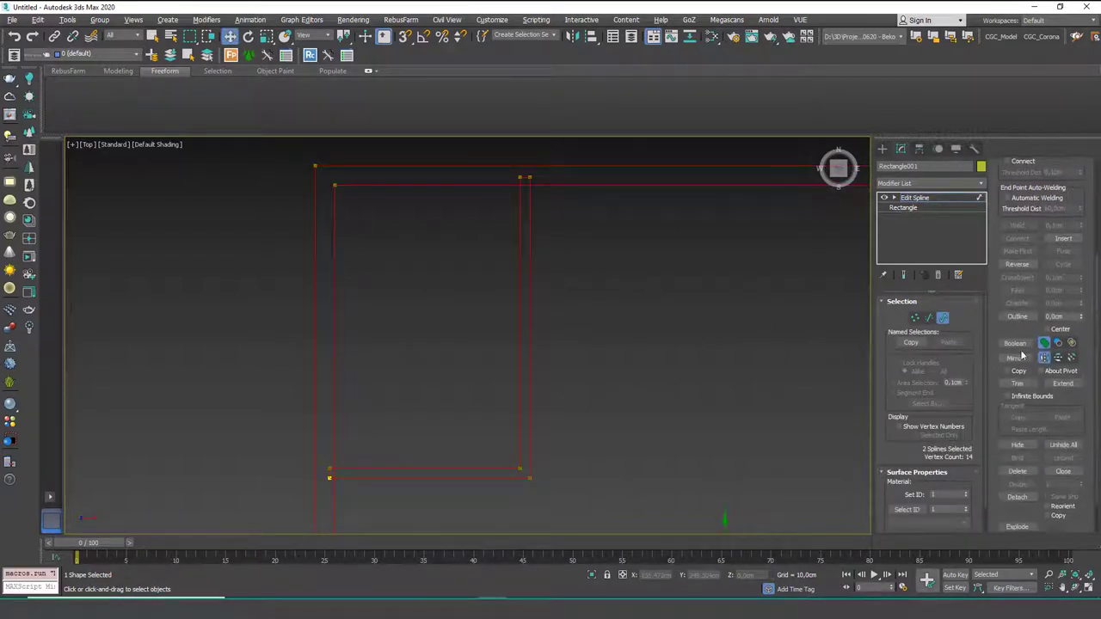
pyautogui.click(1018, 382)
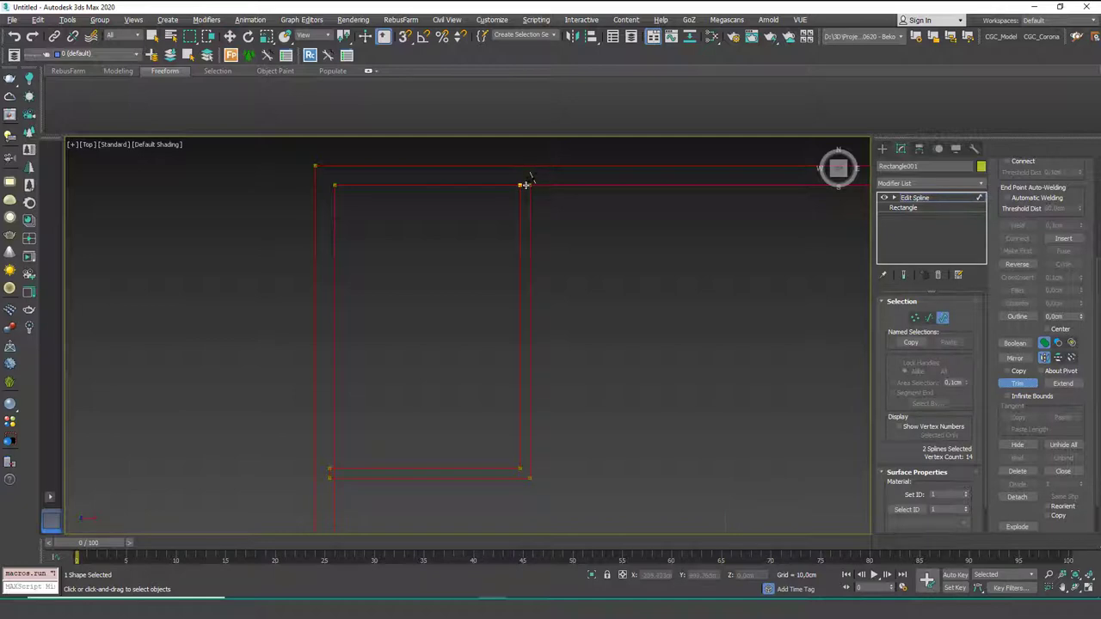
pyautogui.click(332, 477)
pyautogui.click(331, 478)
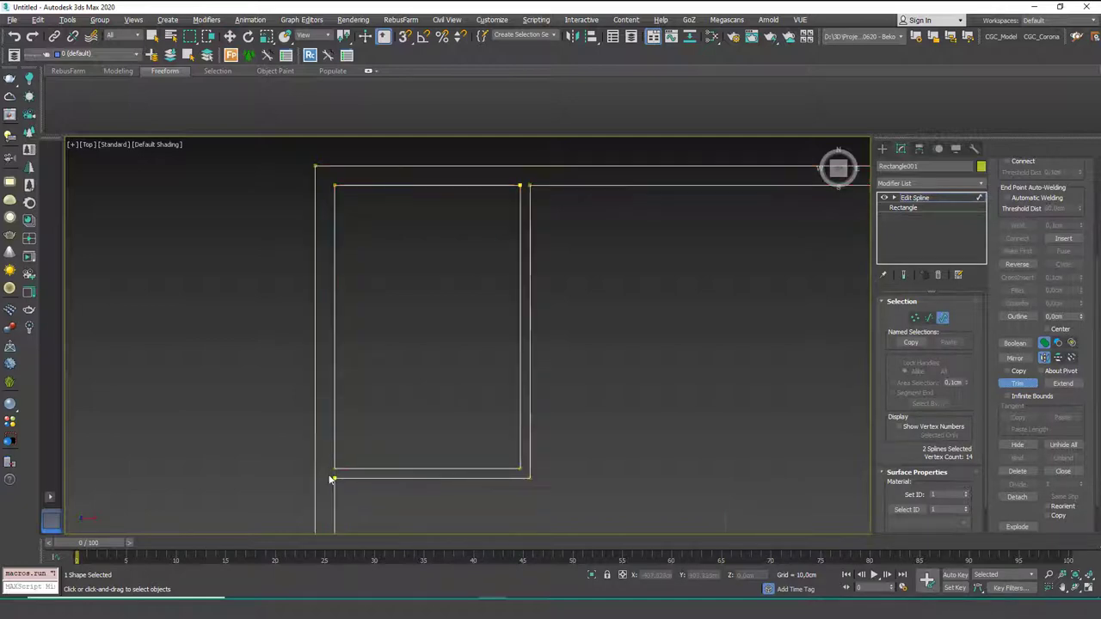
pyautogui.scroll(-2, 433, 344)
pyautogui.moveTo(437, 367); pyautogui.dragTo(397, 340, button='middle')
pyautogui.press('w')
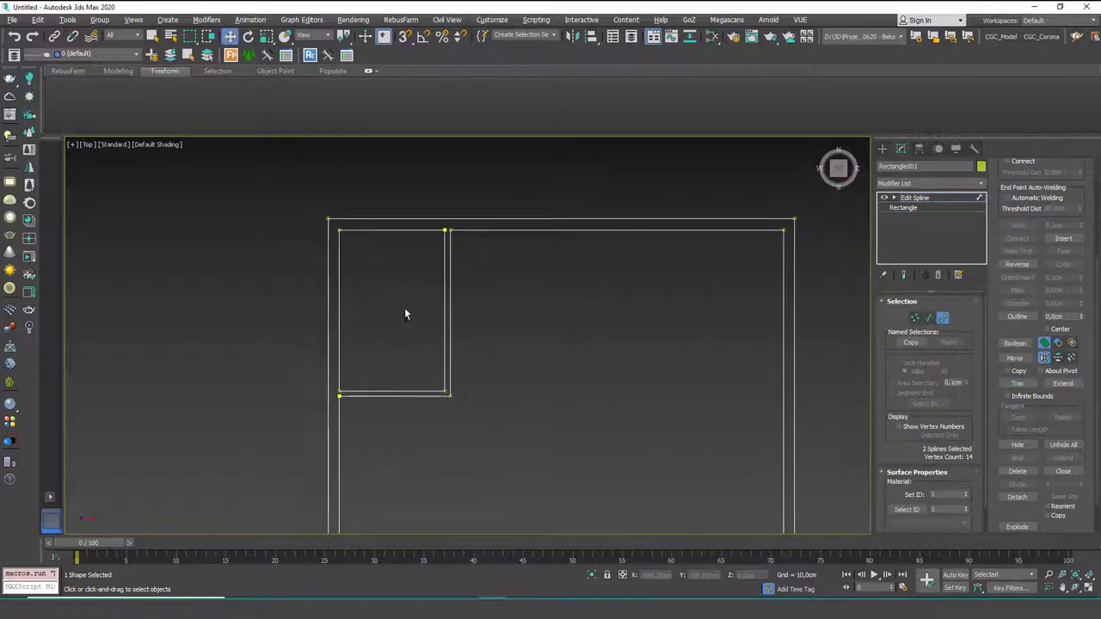
pyautogui.scroll(3, 434, 258)
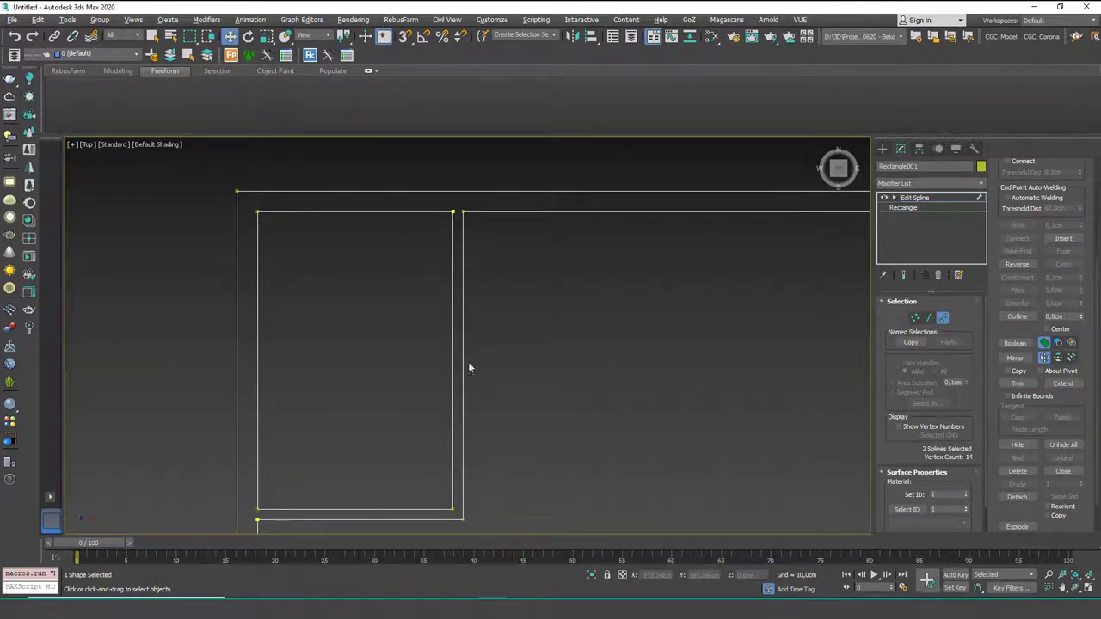
pyautogui.scroll(-5, 468, 368)
pyautogui.moveTo(541, 327); pyautogui.dragTo(536, 290, button='middle')
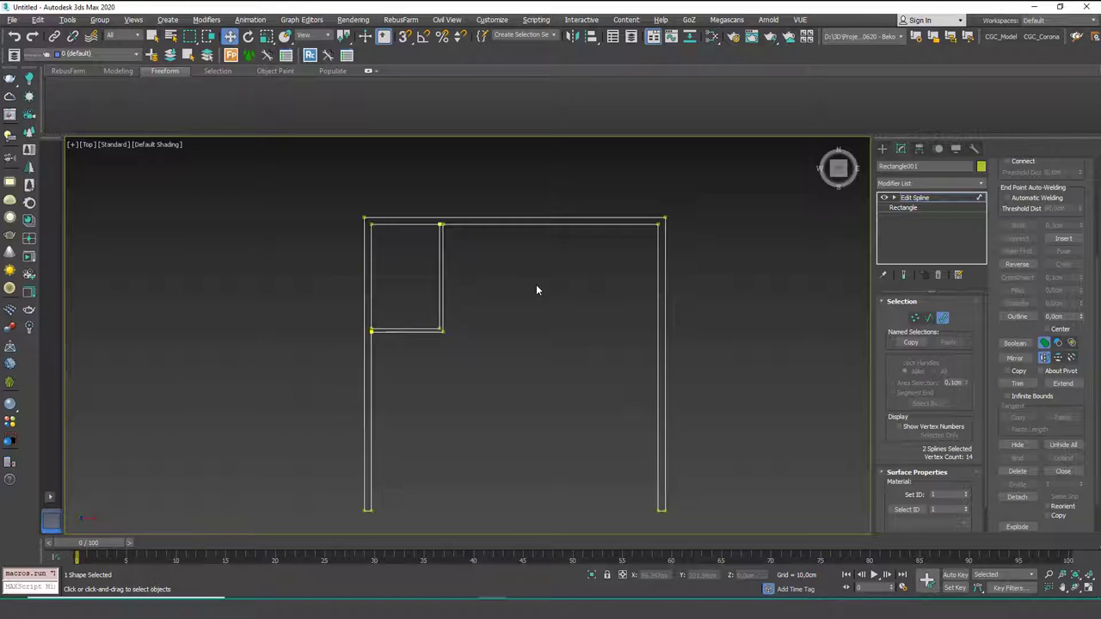
pyautogui.moveTo(533, 306); pyautogui.dragTo(516, 300, button='middle')
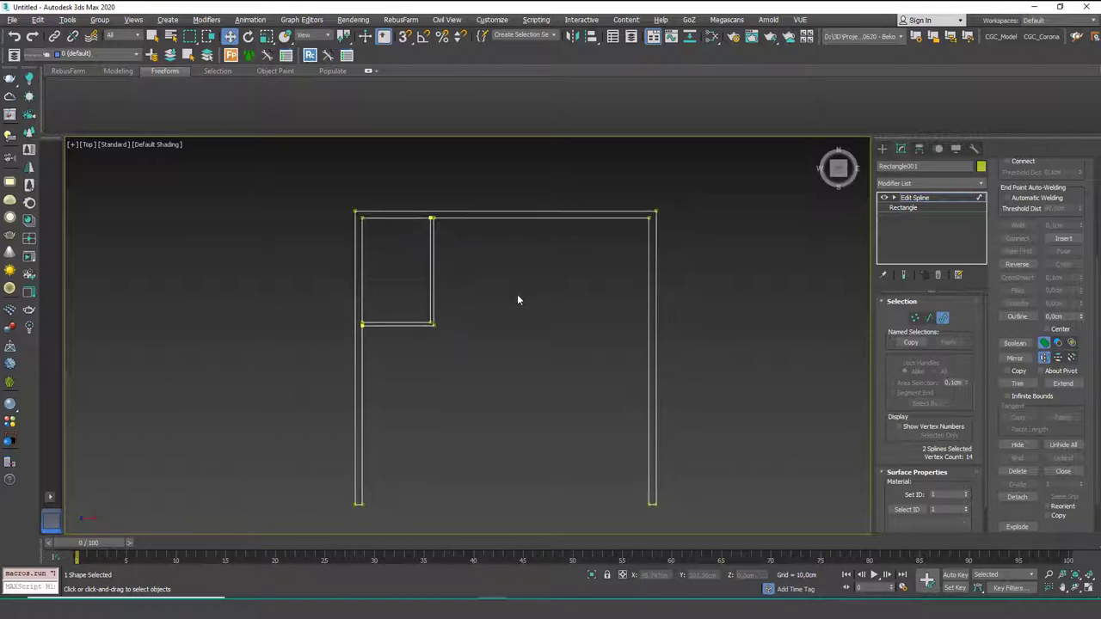
# Weld all vertices of the attached wall spline using a 0.1 cm threshold.
pyautogui.press('1')
pyautogui.hotkey('ctrl', 'a')
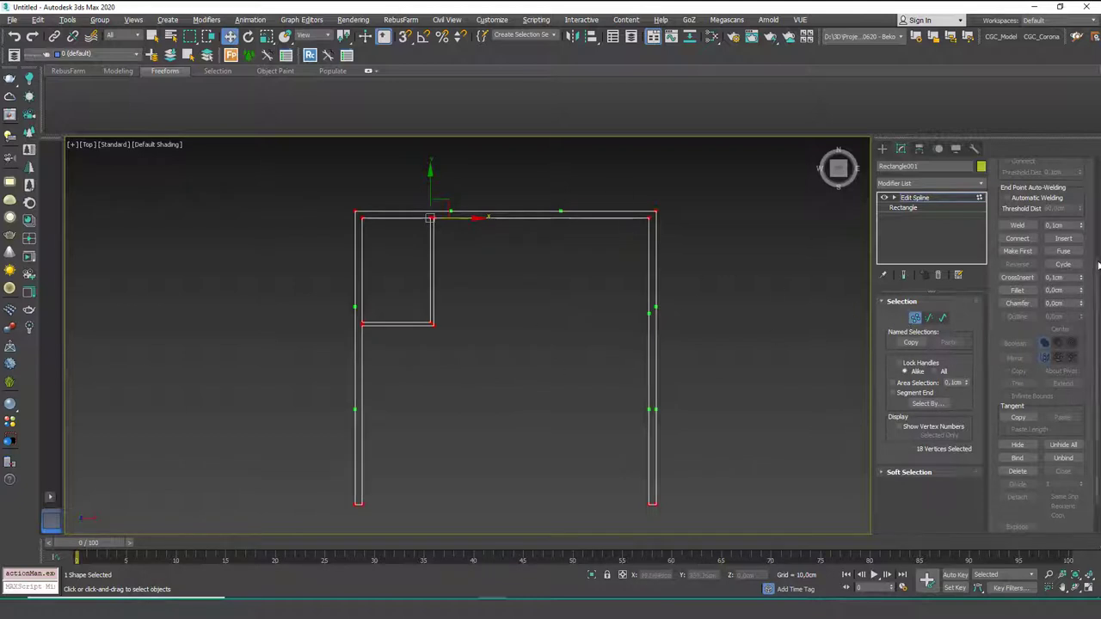
pyautogui.click(1016, 225)
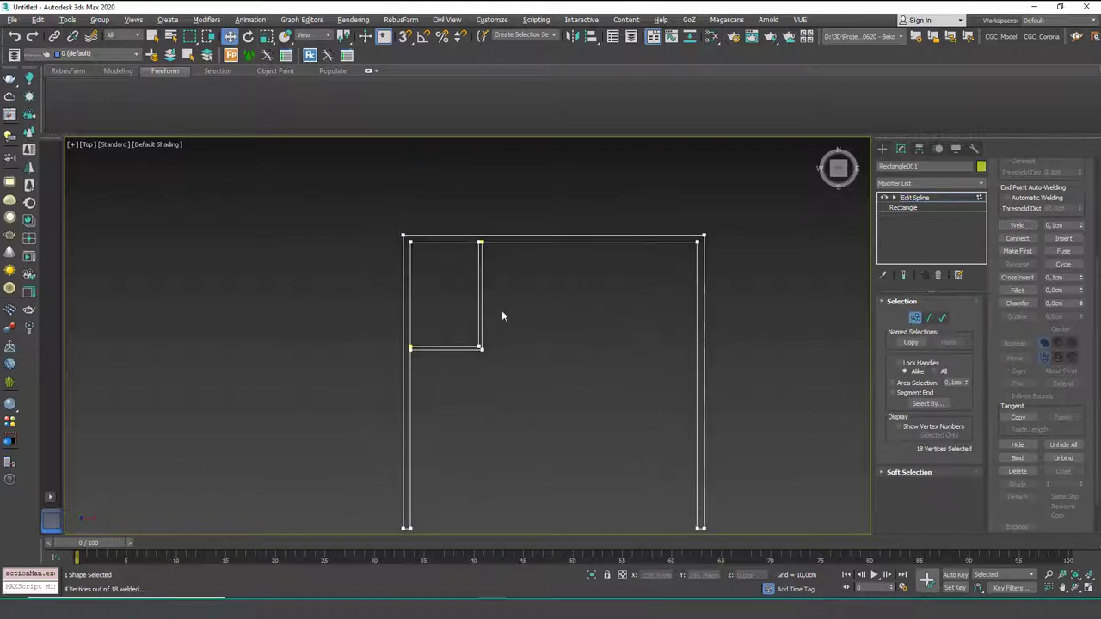
# Apply an Extrude modifier with a 300 cm amount to the wall spline and view the walls in 3D.
pyautogui.scroll(5, 422, 215)
pyautogui.scroll(-5, 524, 335)
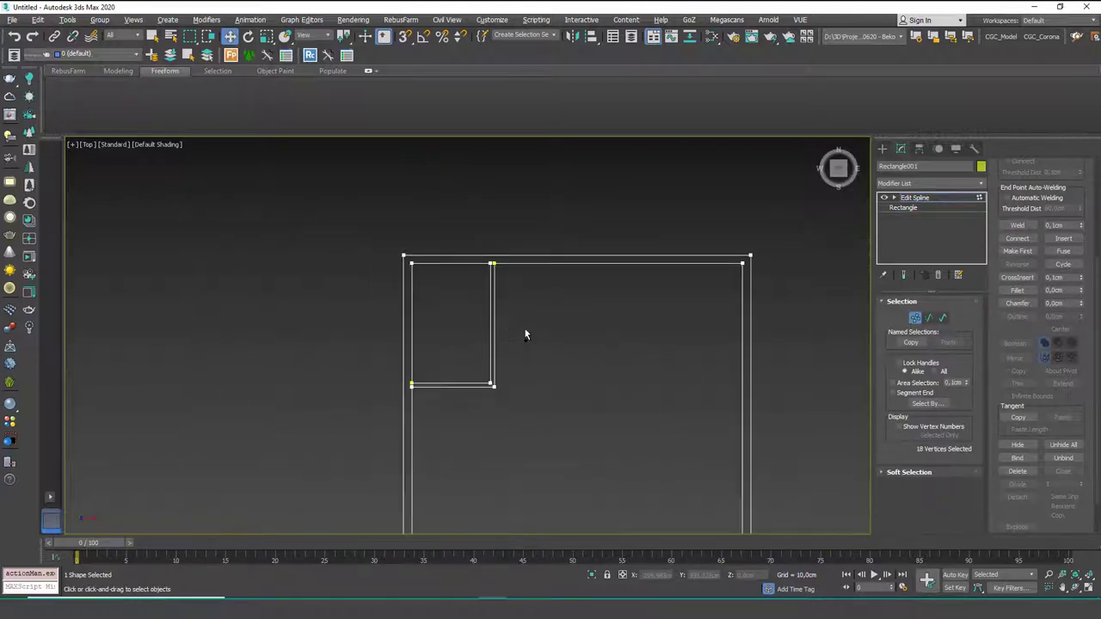
pyautogui.click(924, 184)
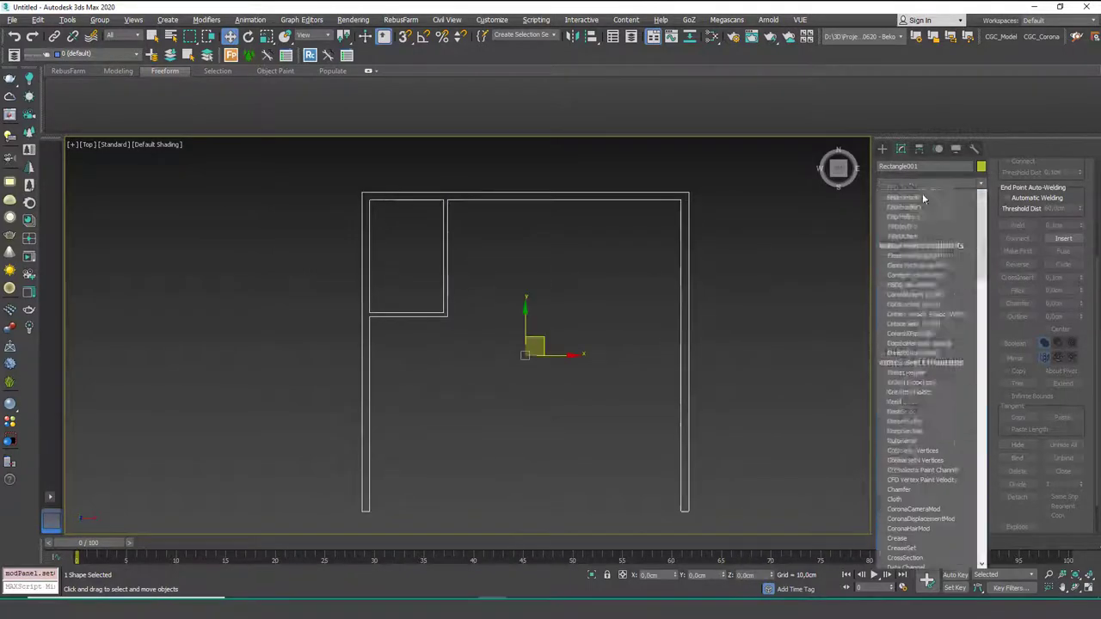
pyautogui.scroll(-2, 912, 215)
pyautogui.click(910, 198)
pyautogui.keyDown('alt'); pyautogui.moveTo(539, 324); pyautogui.dragTo(496, 234, button='middle'); pyautogui.keyUp('alt')
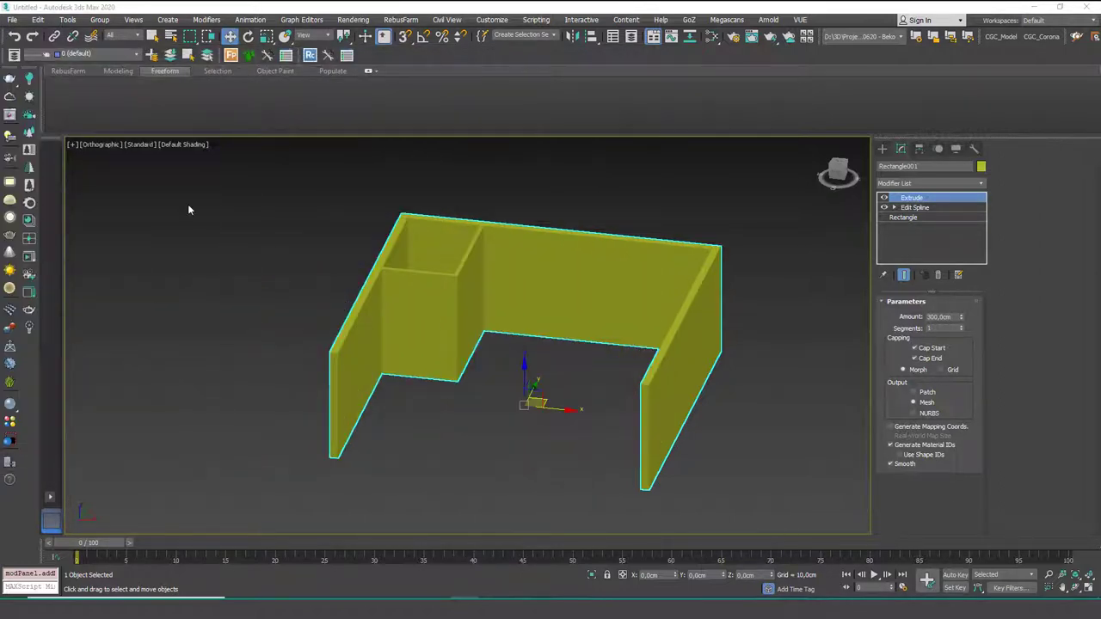
# In the Front view, draw a rectangle about 94 cm wide and 150 cm long beside the walls, standing on the ground line.
pyautogui.click(407, 272)
pyautogui.press('f')
pyautogui.moveTo(601, 308); pyautogui.dragTo(290, 258, button='middle')
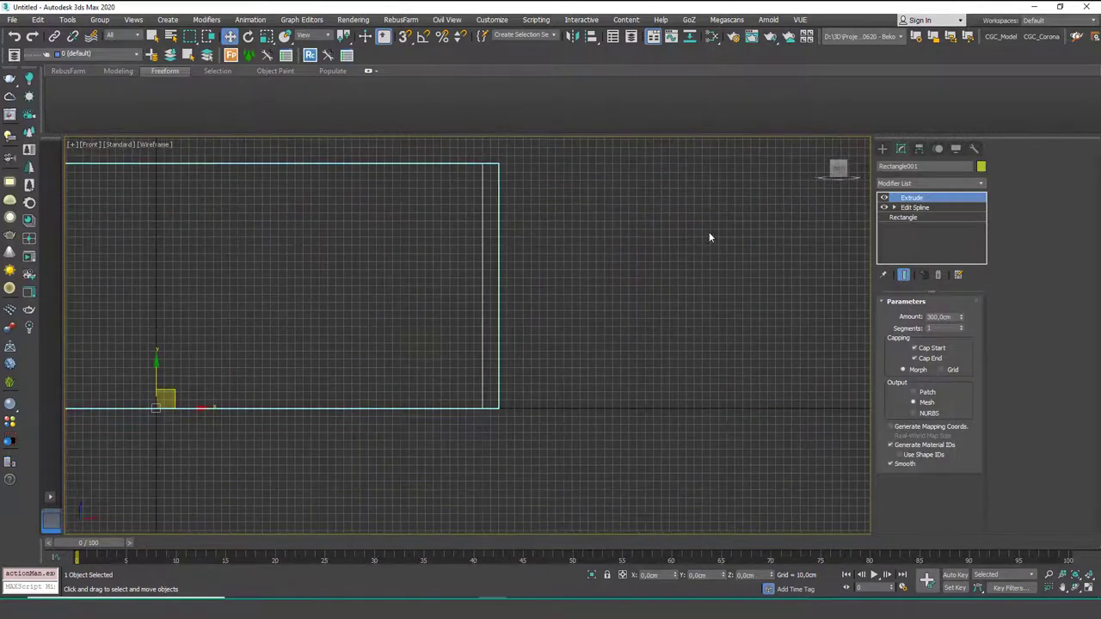
pyautogui.click(882, 148)
pyautogui.click(951, 226)
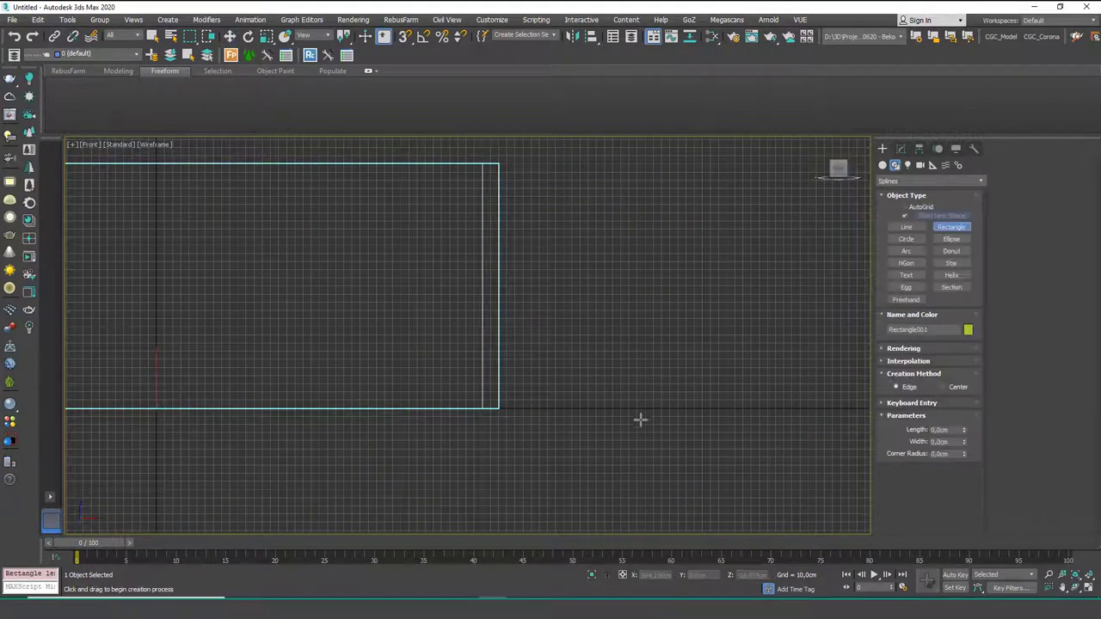
pyautogui.moveTo(640, 408); pyautogui.dragTo(717, 284)
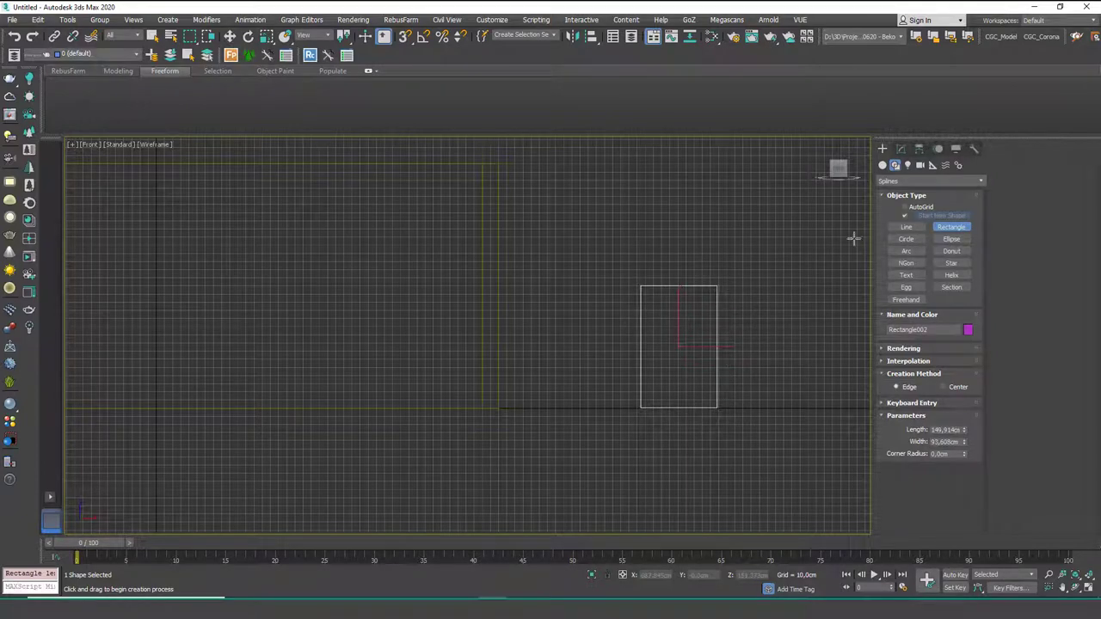
# Set the new rectangle's length to 75 cm and its width to 48 cm.
pyautogui.click(900, 148)
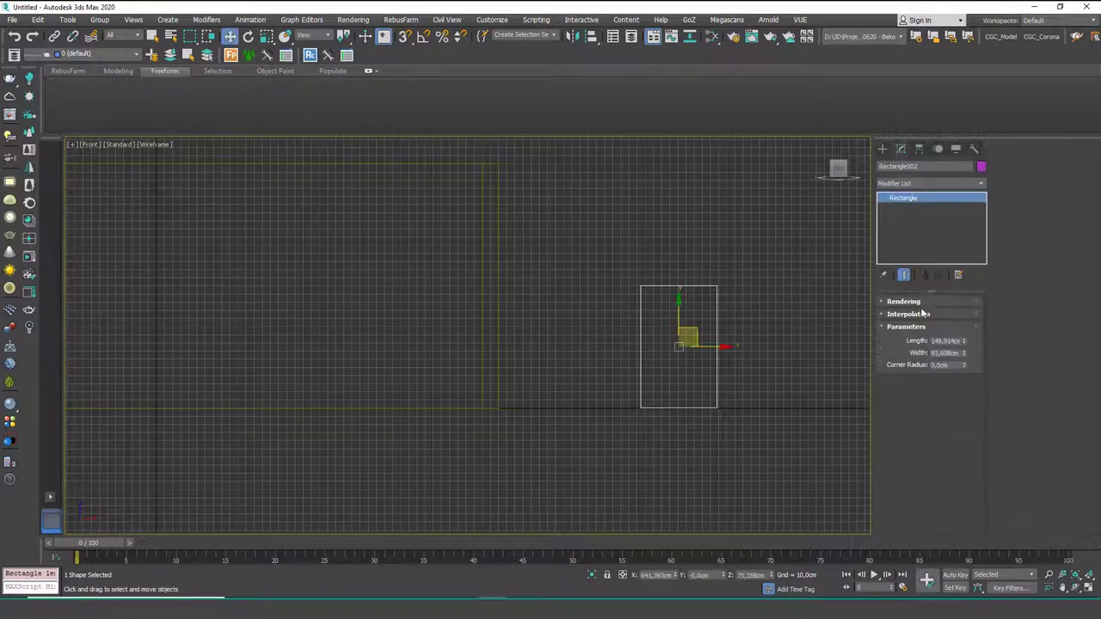
pyautogui.doubleClick(949, 340)
pyautogui.write('7')
pyautogui.press('Return')
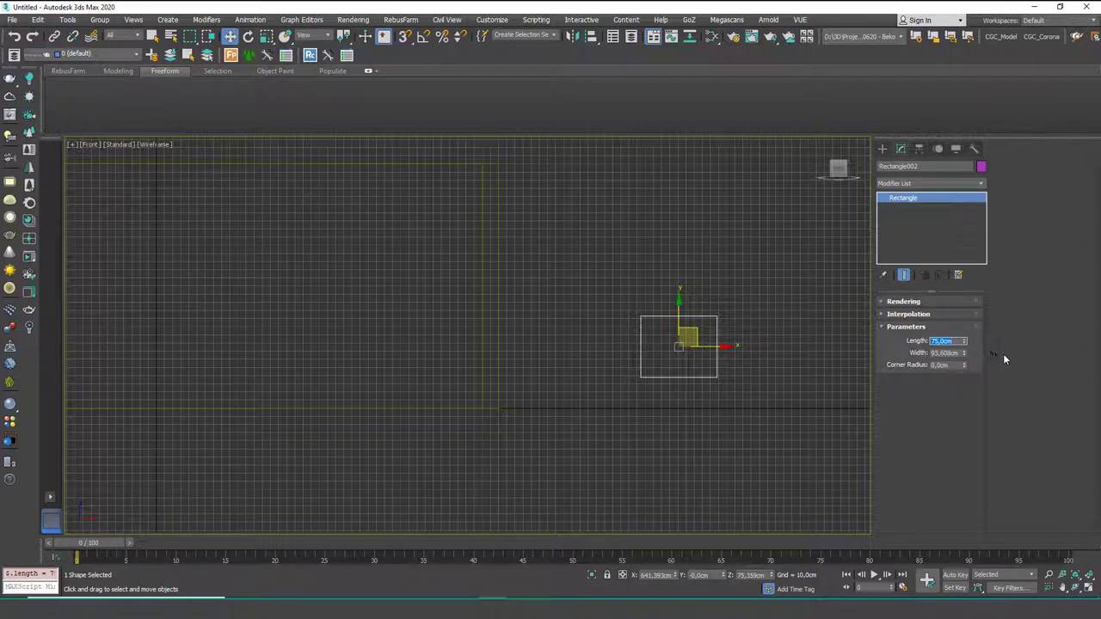
pyautogui.click(950, 353)
pyautogui.write('45')
pyautogui.press('Return')
# Move the rectangle about 20 cm in negative X and 37 cm down so it stands on the ground line.
pyautogui.scroll(5, 694, 366)
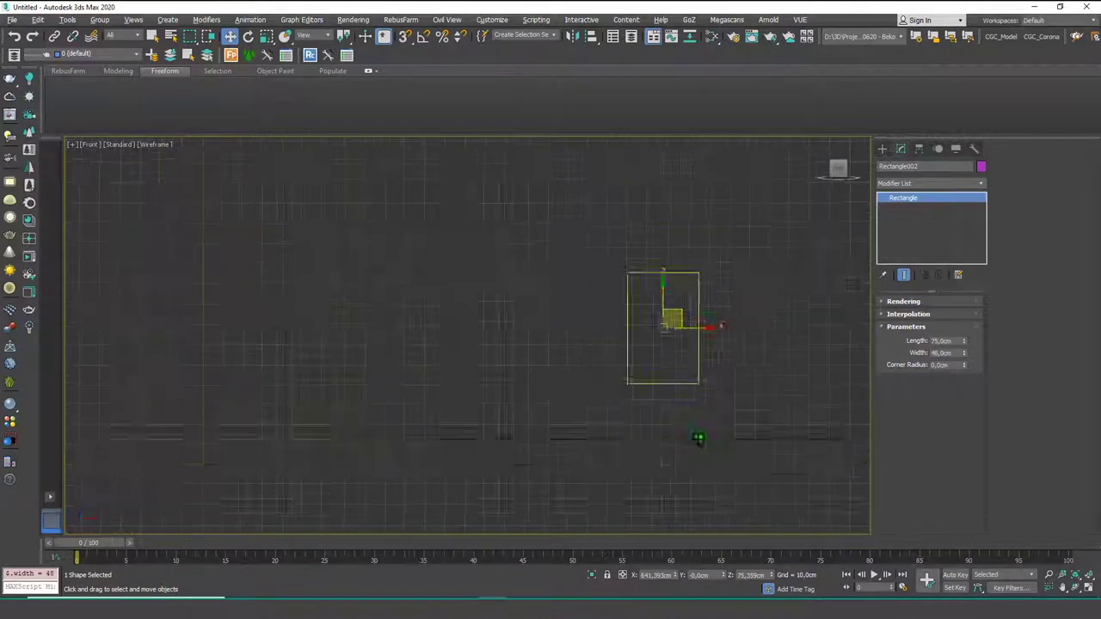
pyautogui.moveTo(623, 273); pyautogui.dragTo(582, 353)
pyautogui.scroll(2, 571, 297)
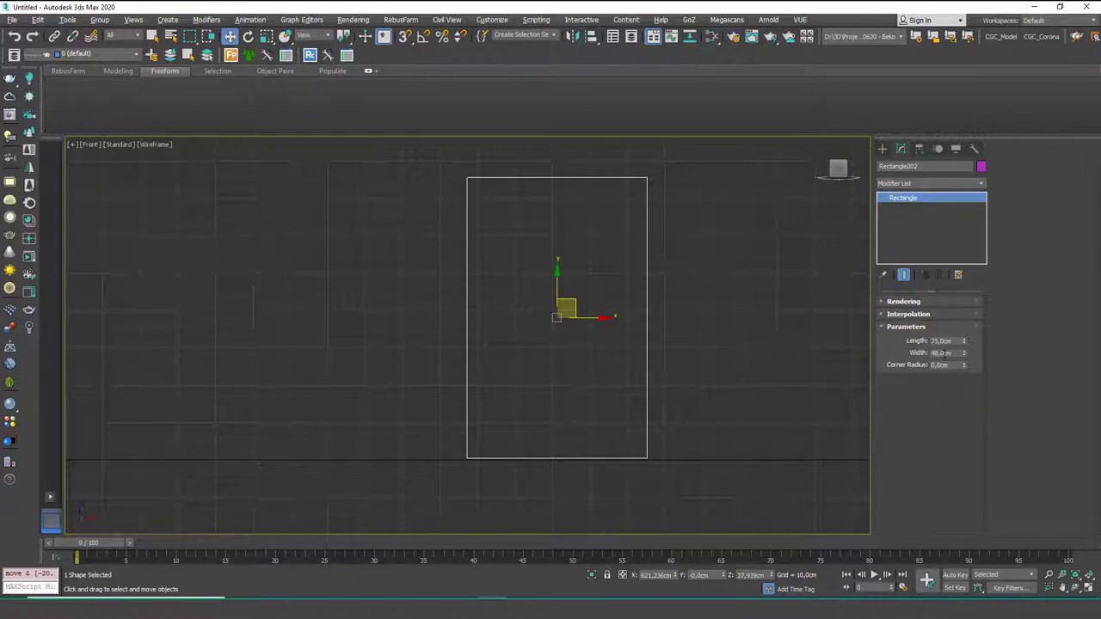
# Set the rectangle's width to 53 cm.
pyautogui.click(942, 353)
pyautogui.write('55')
pyautogui.press('Return')
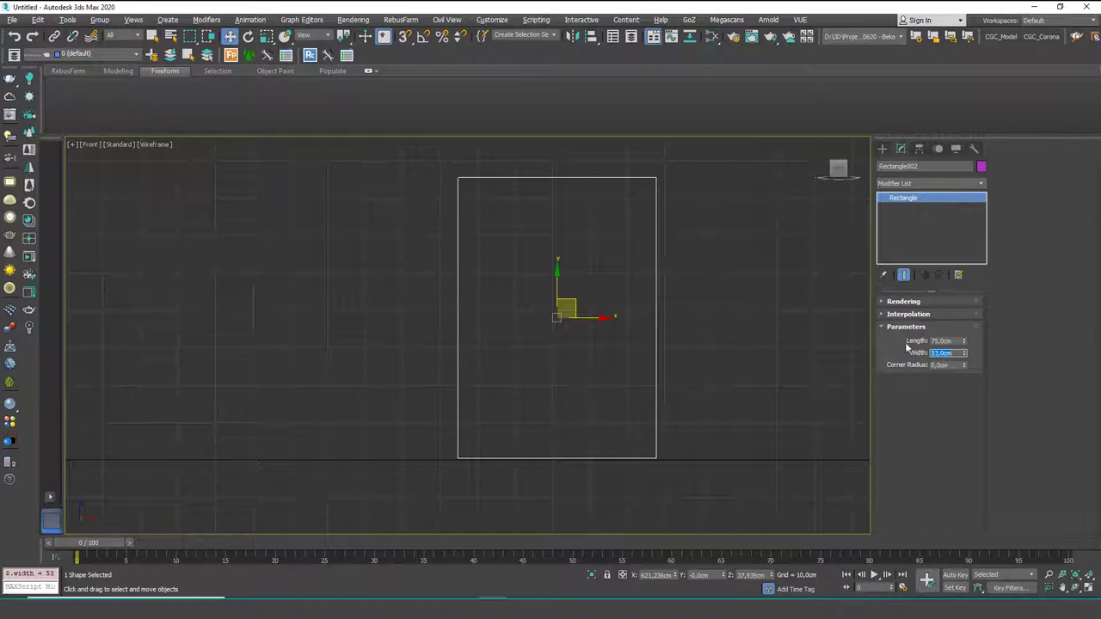
pyautogui.moveTo(575, 330); pyautogui.dragTo(598, 330, button='middle')
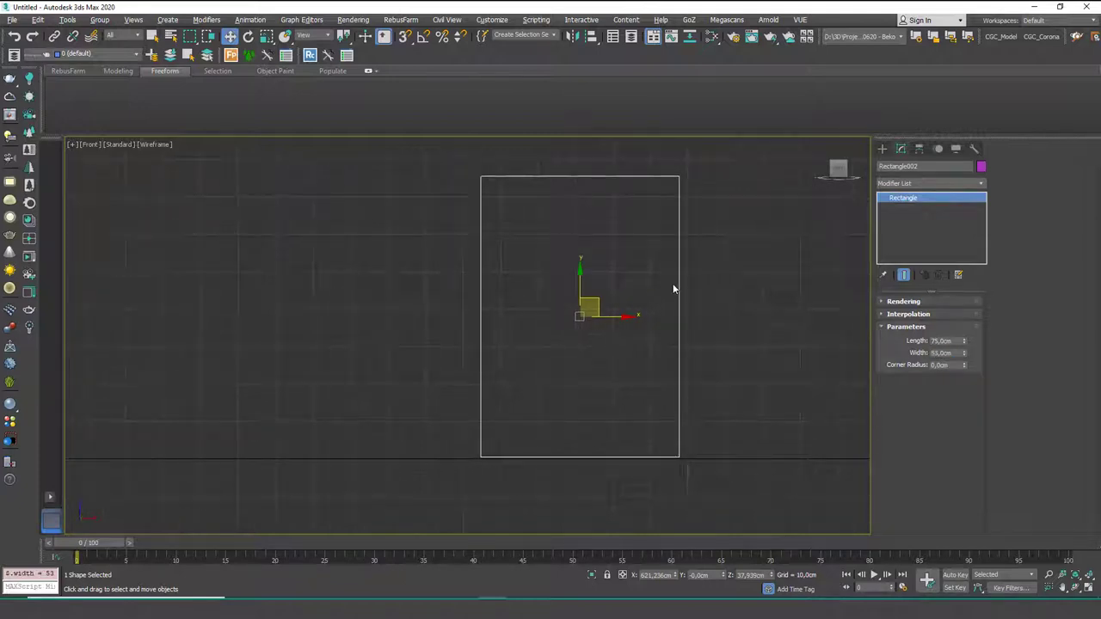
# Switch to the reference image window and examine the wooden chair's side profile.
pyautogui.click(464, 609)
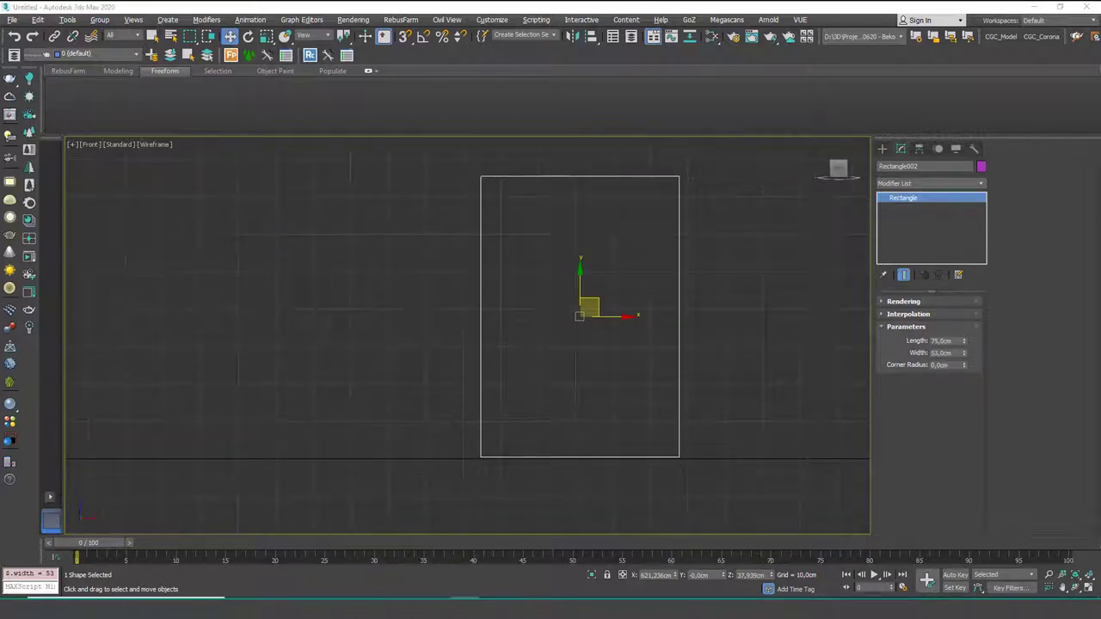
pyautogui.moveTo(0, 178); pyautogui.dragTo(284, 176, button='right')
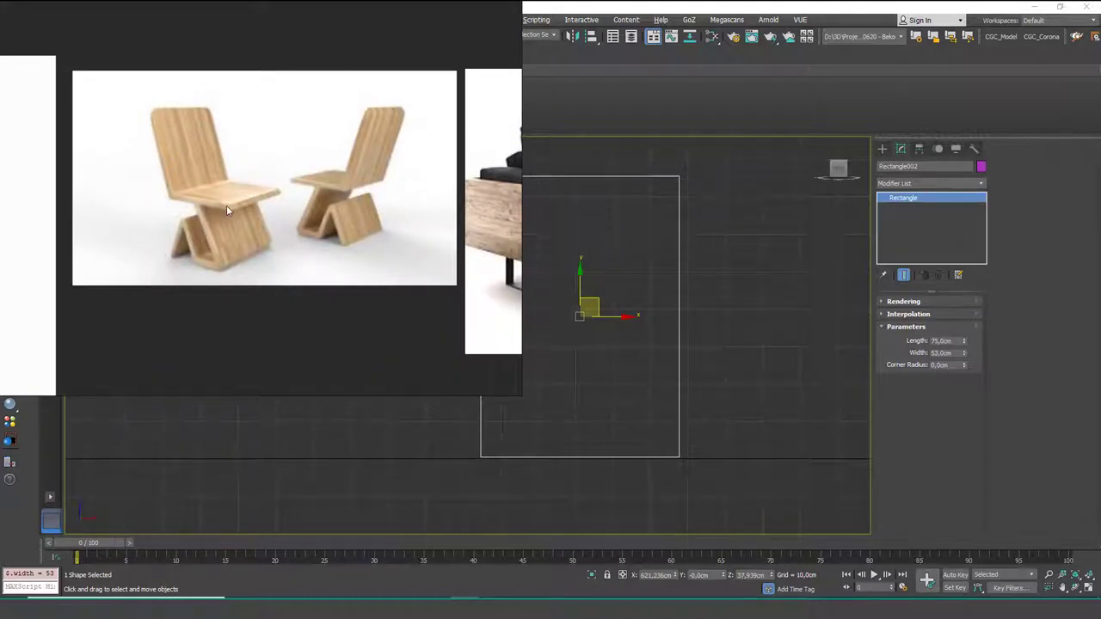
pyautogui.moveTo(455, 241)
pyautogui.mouseDown()
pyautogui.moveTo(299, 247)
pyautogui.moveTo(445, 259)
pyautogui.mouseUp()
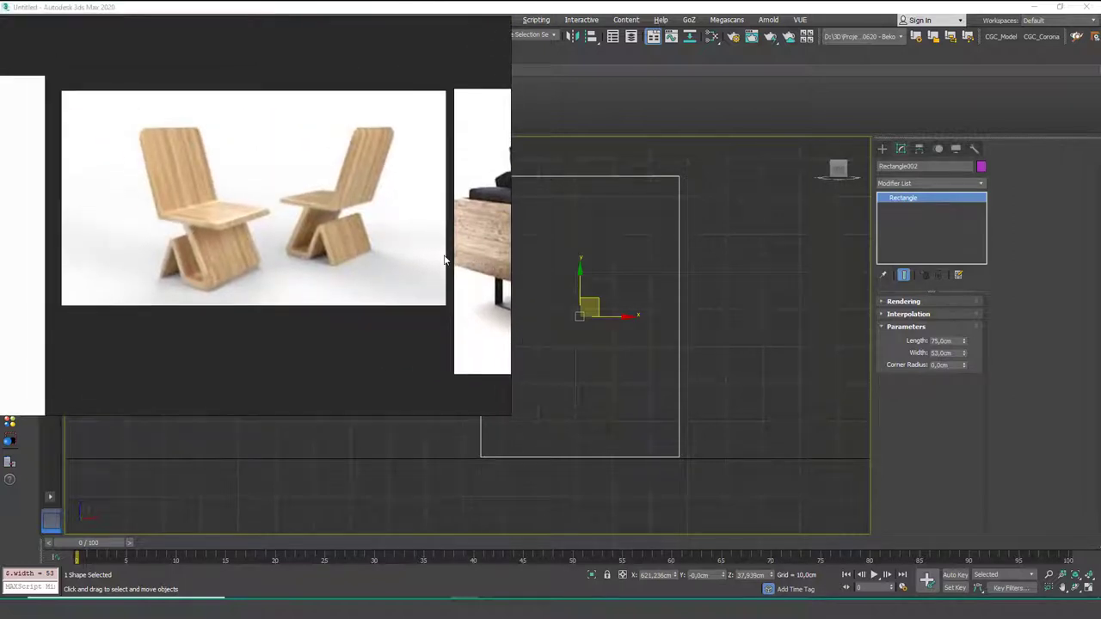
pyautogui.moveTo(444, 260); pyautogui.dragTo(0, 269, button='right')
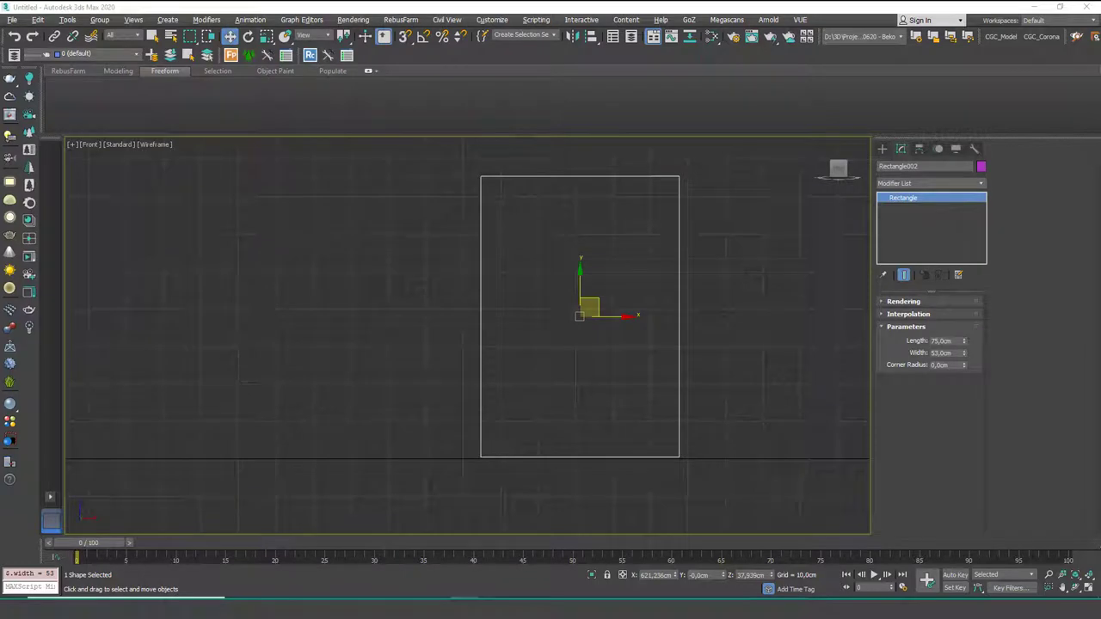
# Draw an open line from the rectangle's upper-left corner: a slanted backrest about 37 cm long, then a horizontal seat ending near the right edge.
pyautogui.click(881, 149)
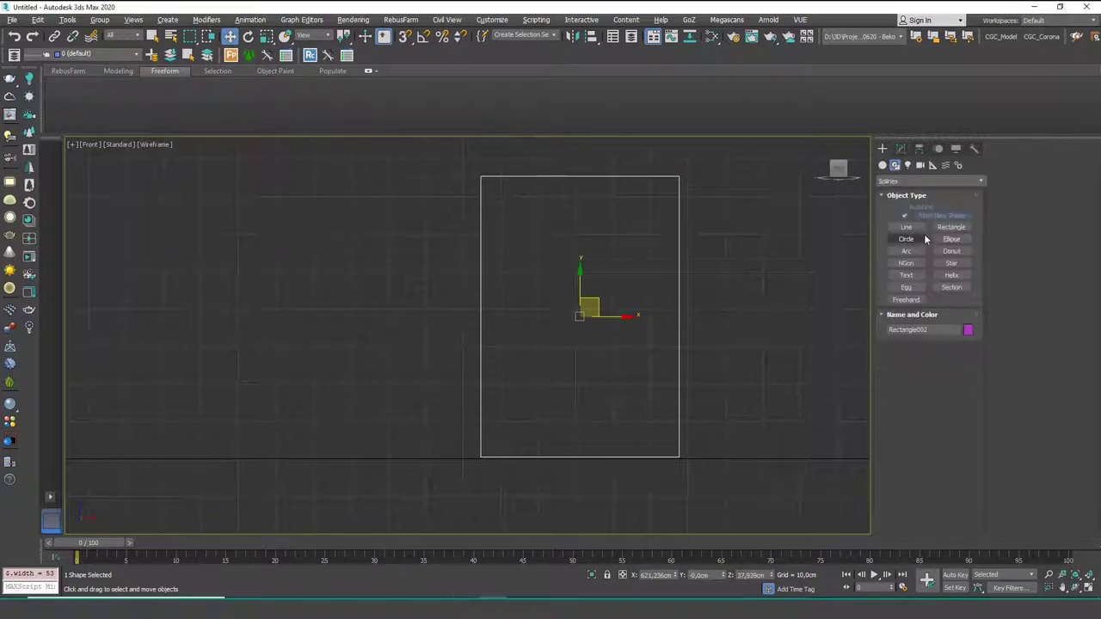
pyautogui.click(906, 227)
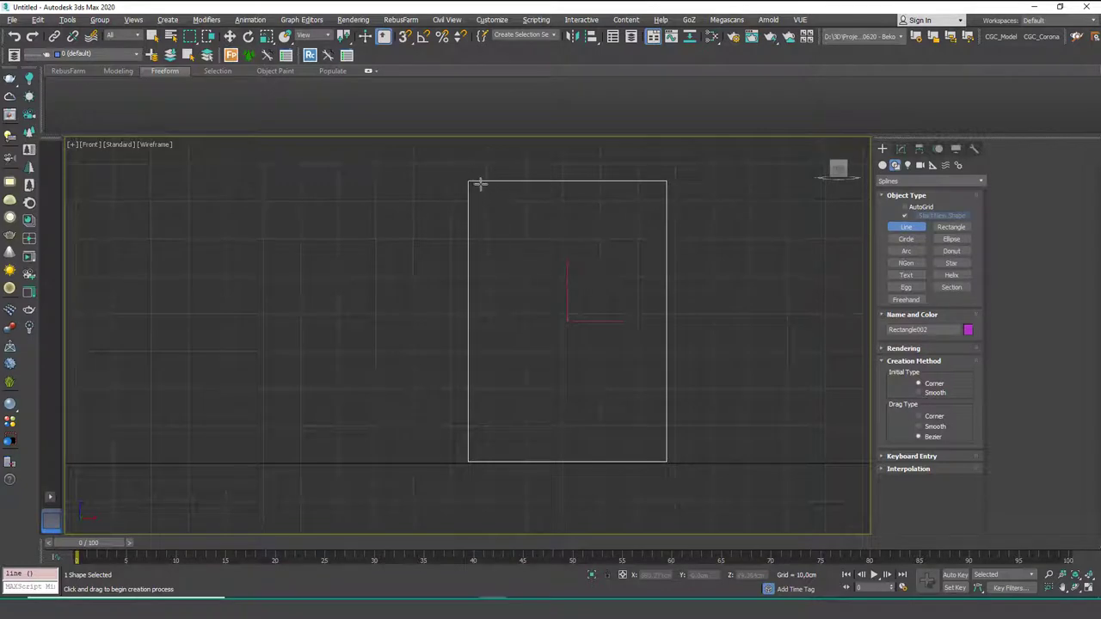
pyautogui.moveTo(468, 181); pyautogui.dragTo(495, 226)
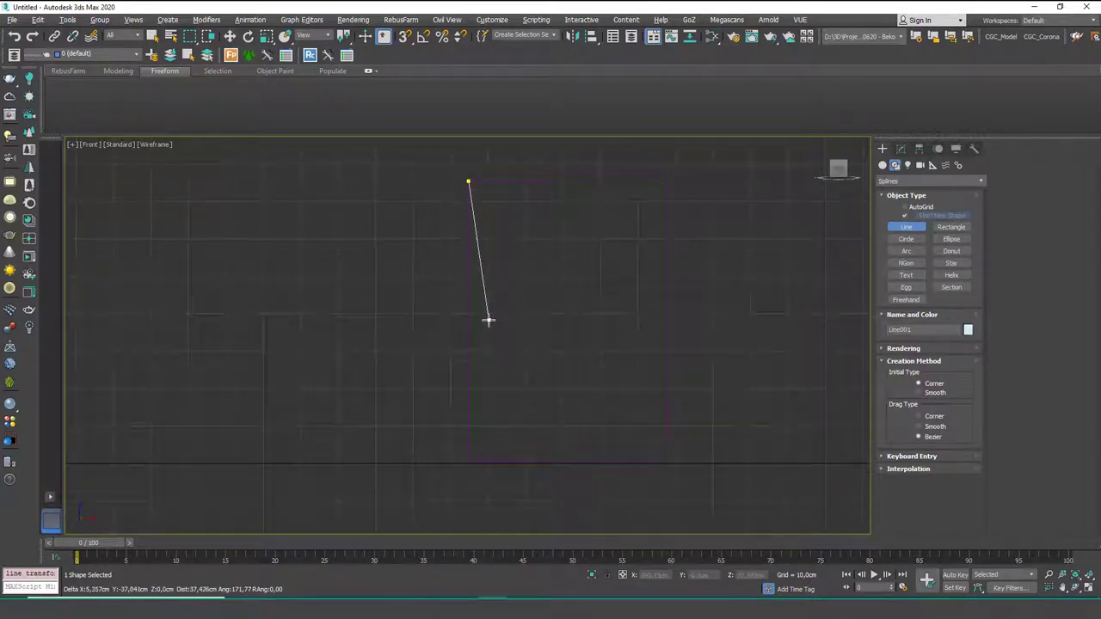
pyautogui.click(487, 320)
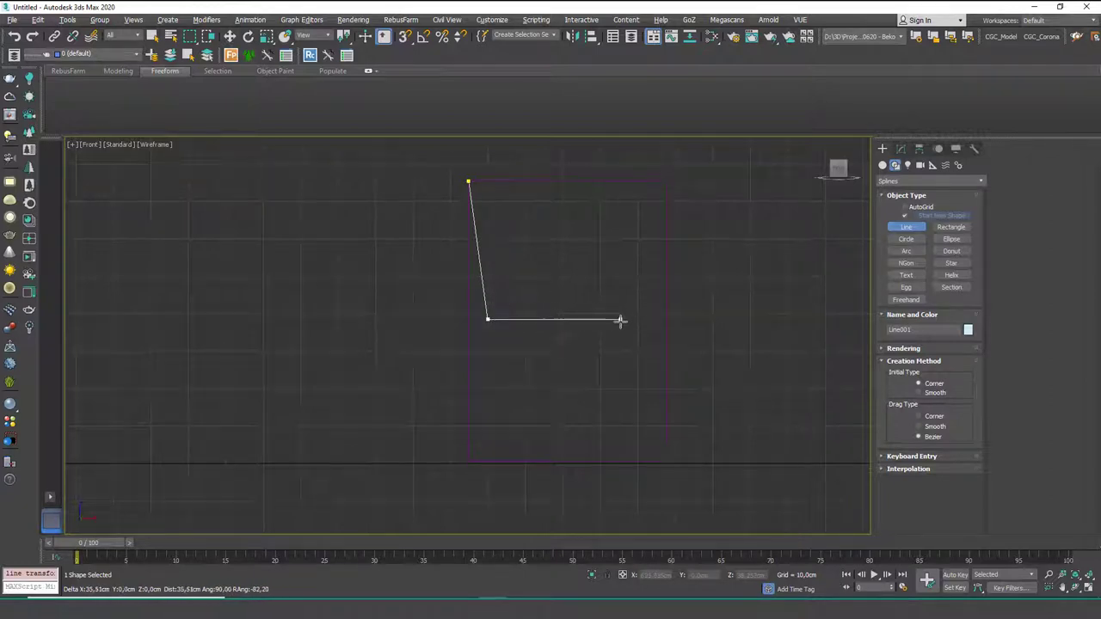
pyautogui.click(659, 320)
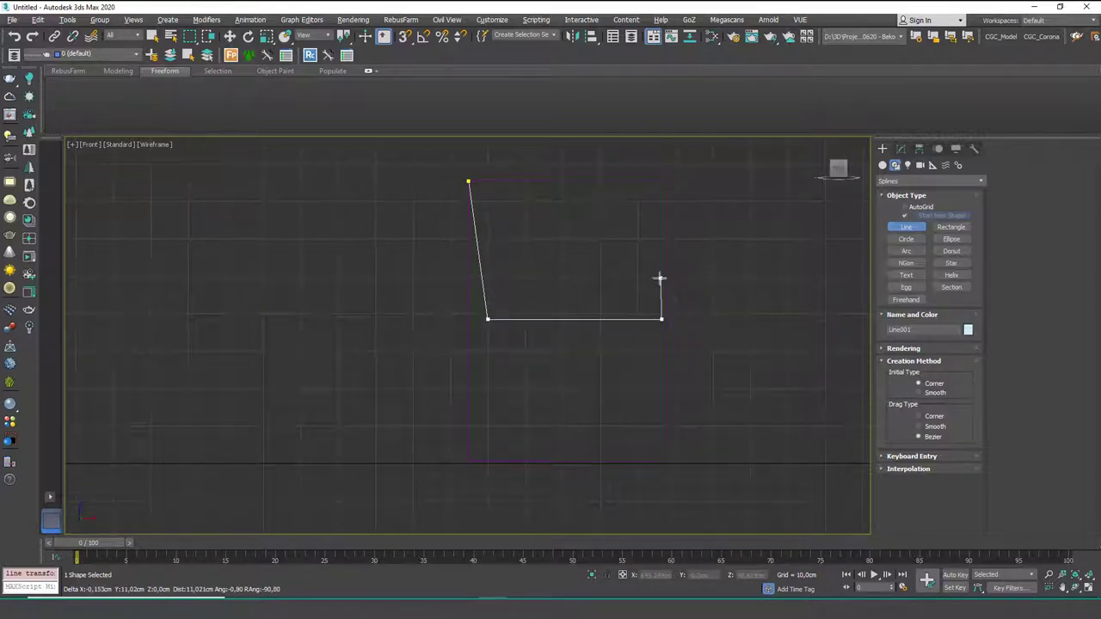
pyautogui.rightClick(658, 277)
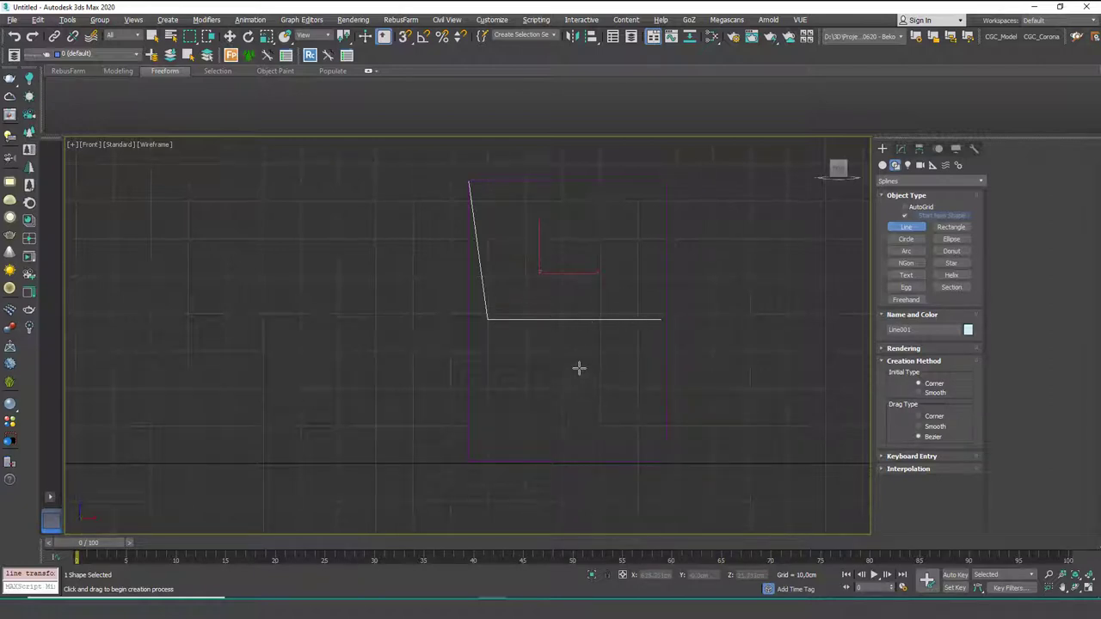
# Outline the backrest-and-seat spline outward to give it thickness, undoing the first thinner outline and making a thicker one.
pyautogui.press('w')
pyautogui.press('3')
pyautogui.click(579, 322)
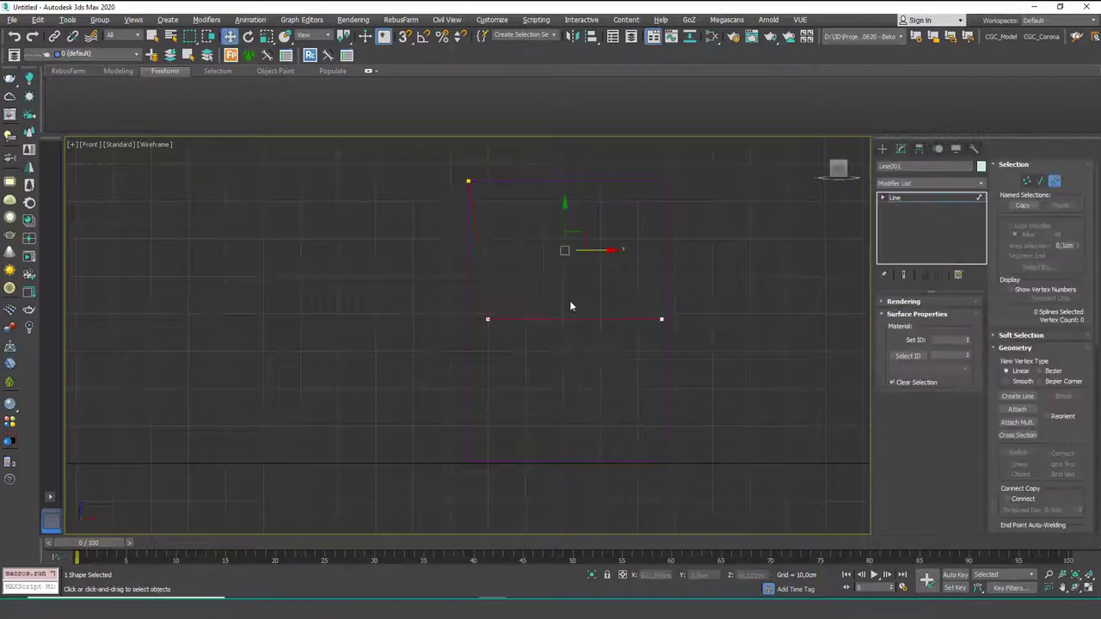
pyautogui.scroll(-3, 1078, 359)
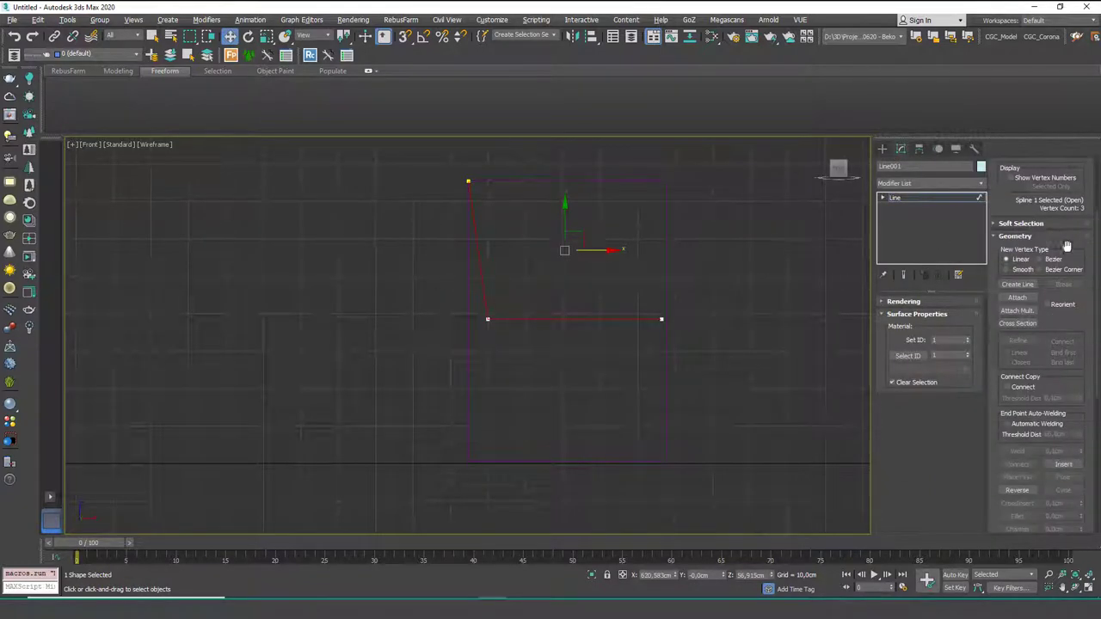
pyautogui.scroll(-3, 1076, 404)
pyautogui.moveTo(1081, 460); pyautogui.dragTo(1080, 463)
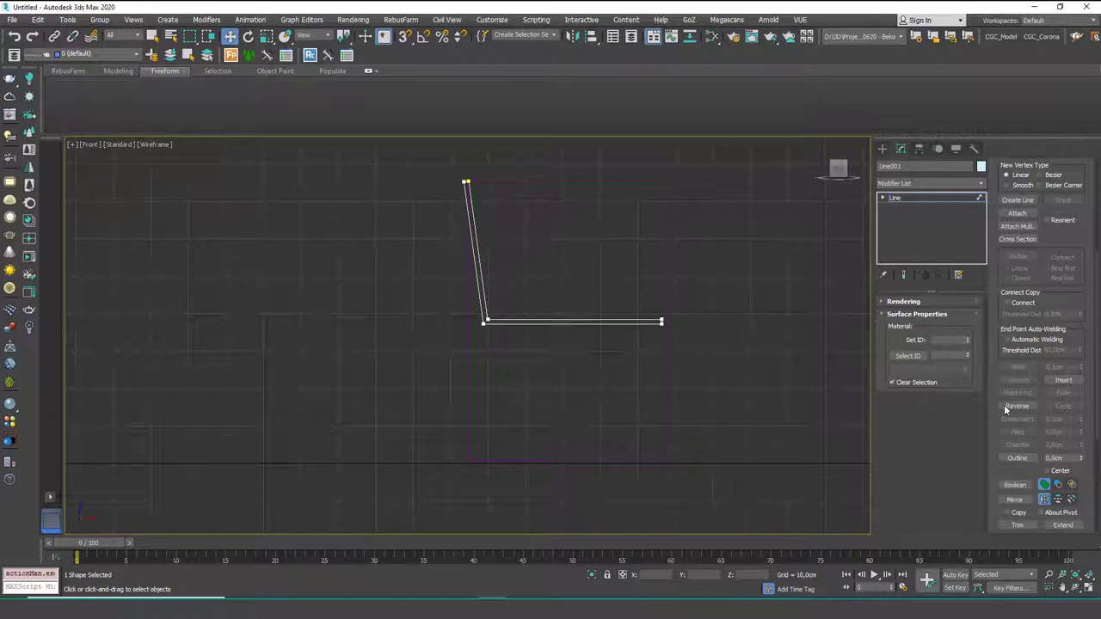
pyautogui.hotkey('ctrl', 'z')
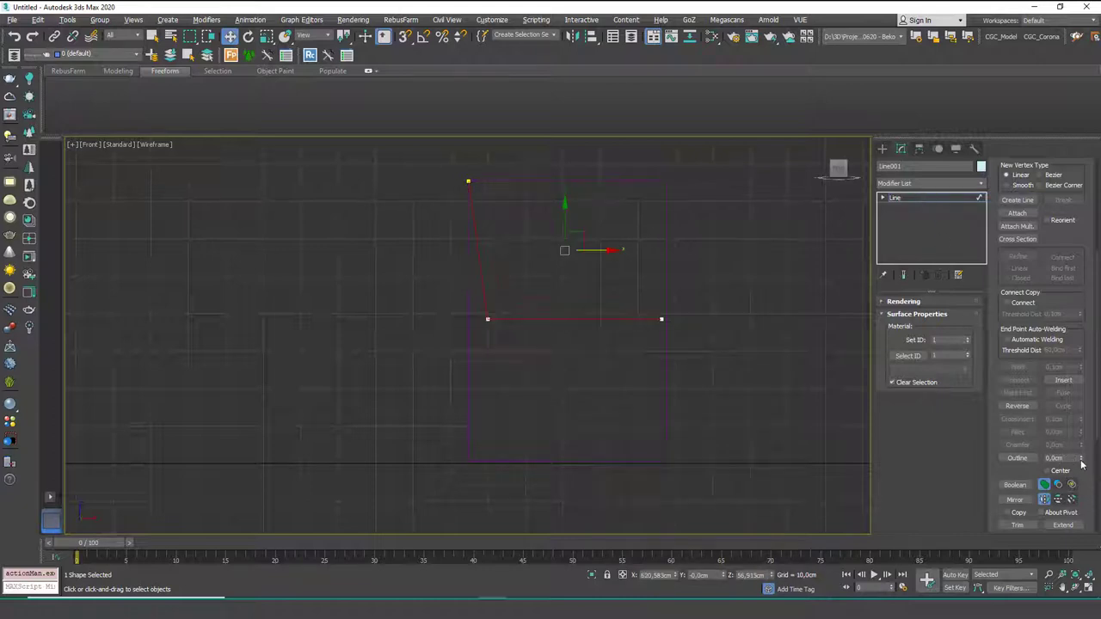
pyautogui.moveTo(1081, 464); pyautogui.dragTo(1081, 470)
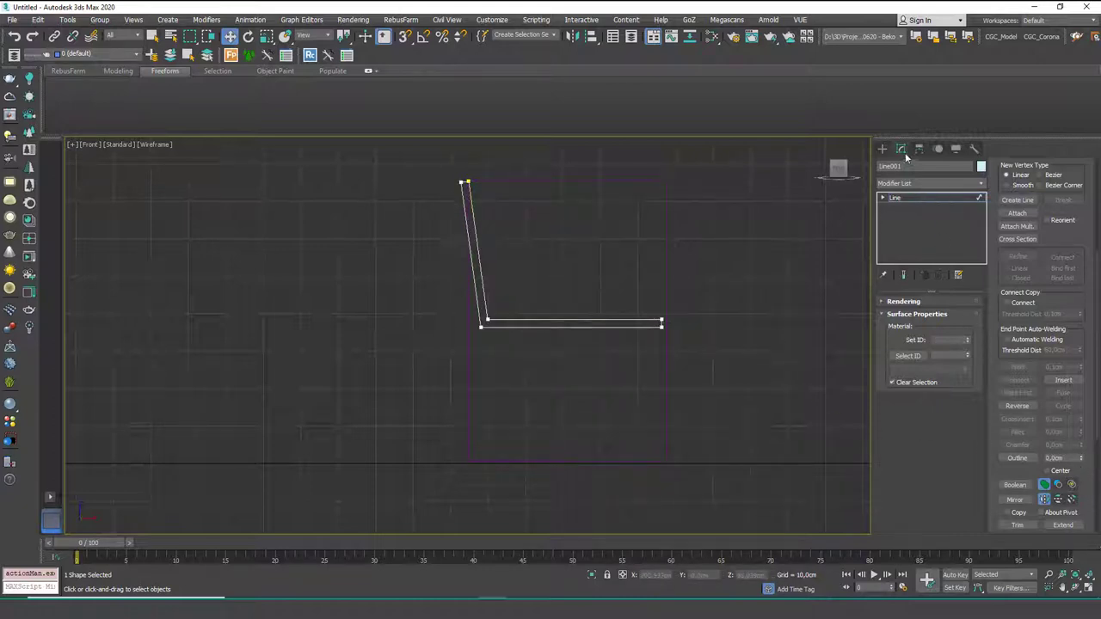
# Draw an open leg line from inside the seat's middle: slanting to the ground, back along it, up to a peak, and down to the ground again.
pyautogui.click(882, 149)
pyautogui.click(910, 227)
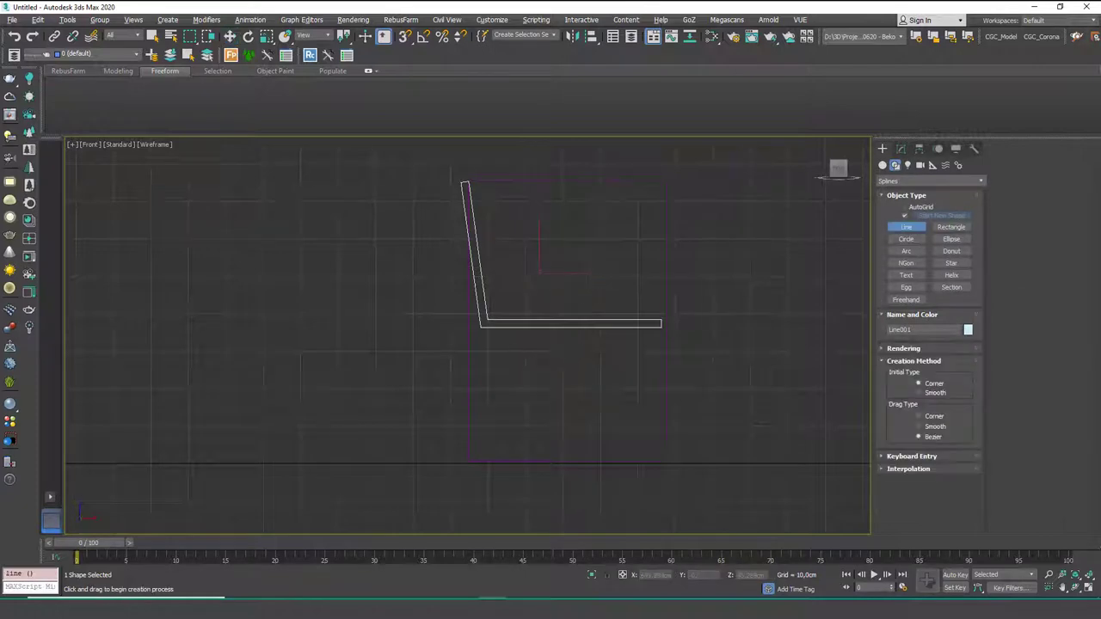
pyautogui.scroll(3, 602, 387)
pyautogui.click(559, 275)
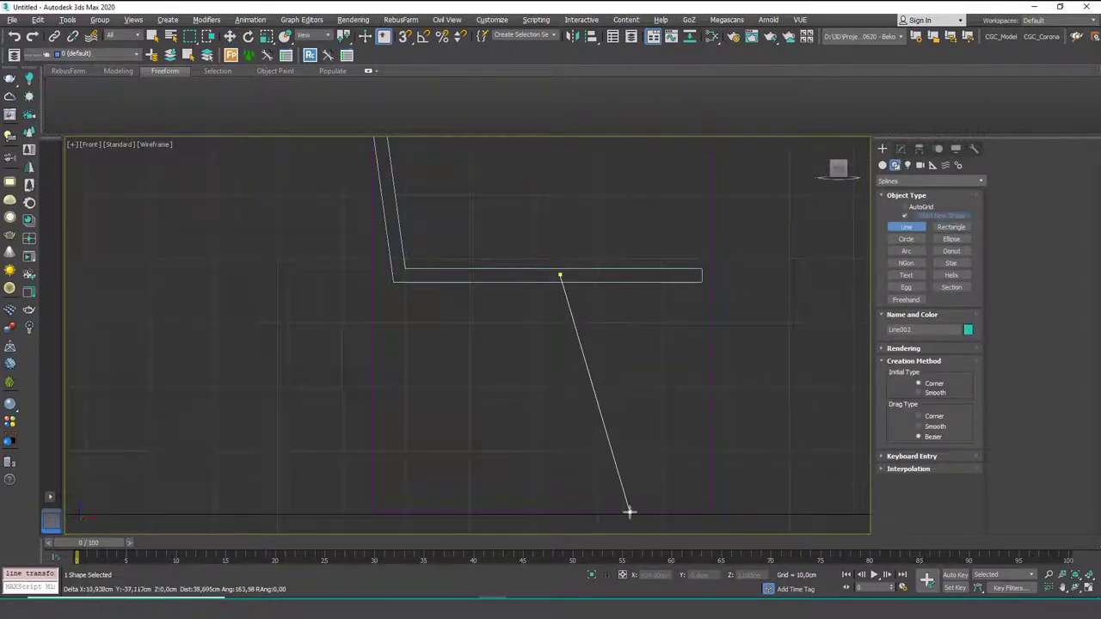
pyautogui.click(629, 511)
pyautogui.click(498, 511)
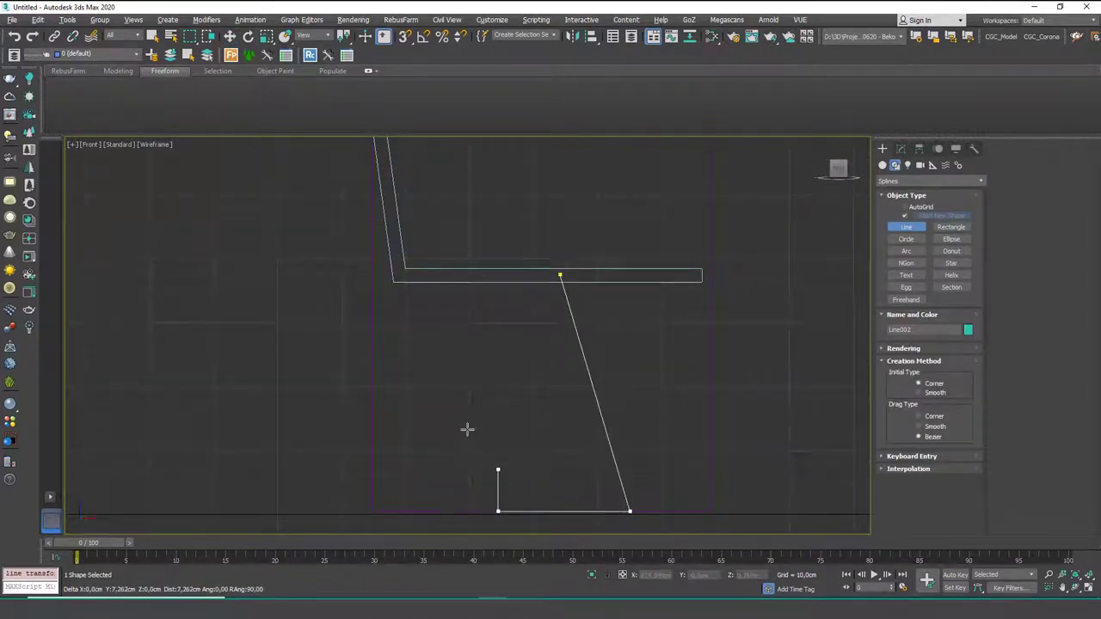
pyautogui.click(441, 364)
pyautogui.click(393, 511)
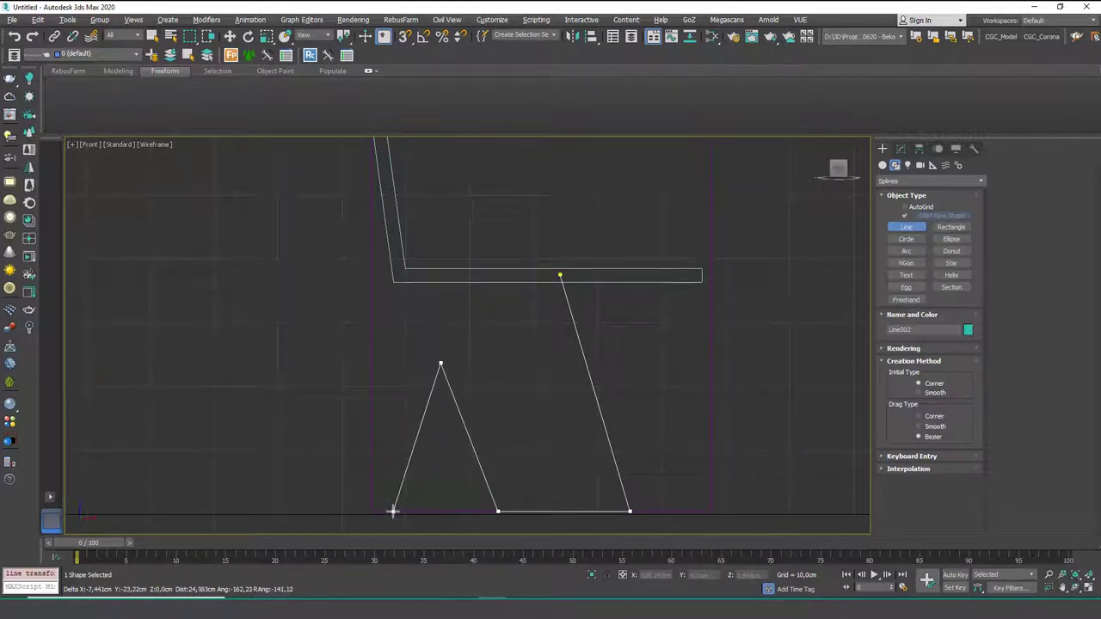
pyautogui.rightClick(422, 422)
# Move the peak vertex of the leg line about 3.4 cm down.
pyautogui.press('1')
pyautogui.click(440, 363)
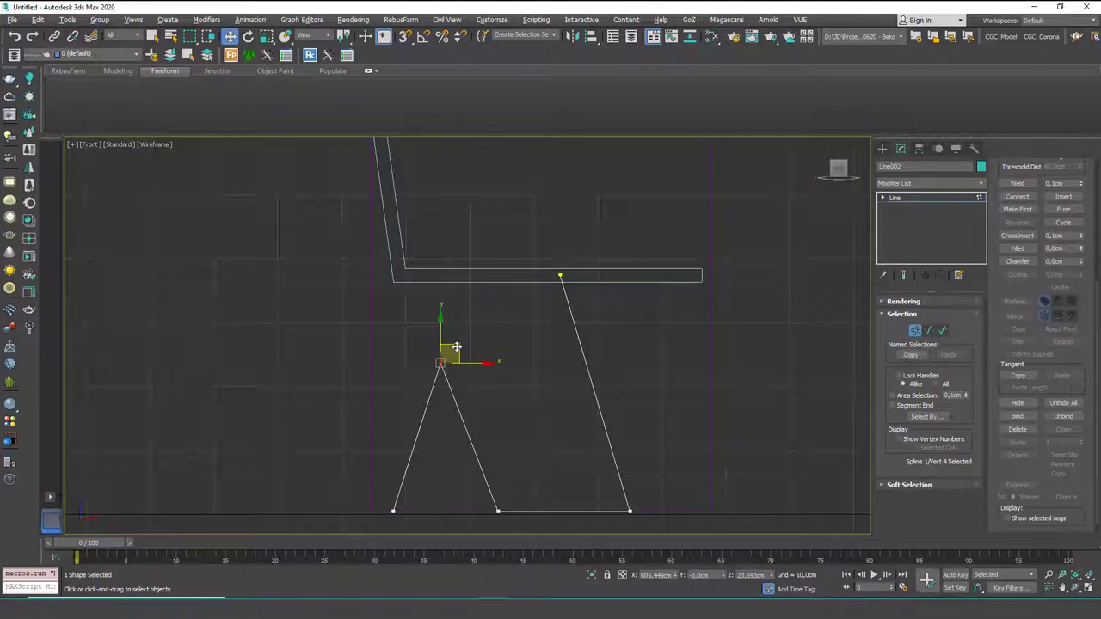
pyautogui.moveTo(454, 353); pyautogui.dragTo(451, 375)
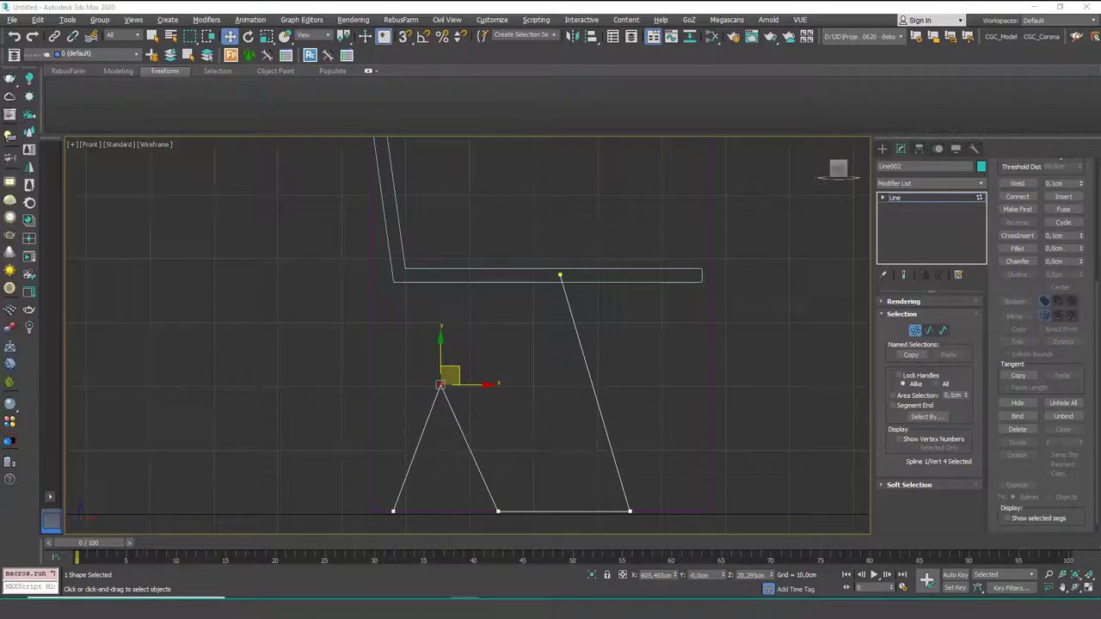
# Outline the whole leg spline inward and upward to give the leg a thickness similar to the seat's.
pyautogui.moveTo(658, 429); pyautogui.dragTo(657, 416, button='middle')
pyautogui.press('3')
pyautogui.click(599, 396)
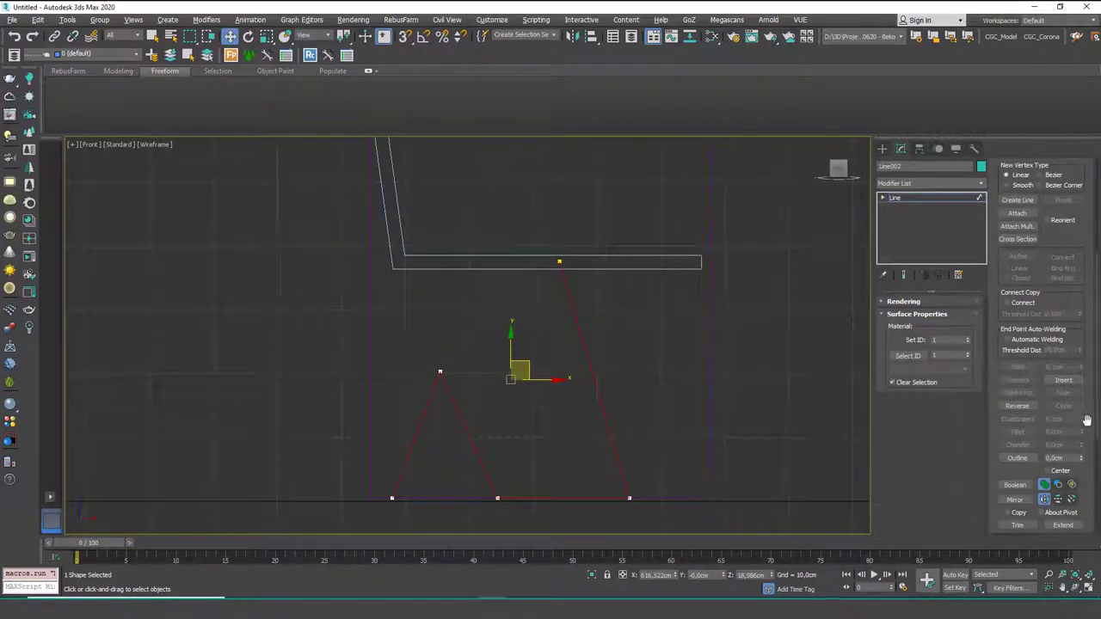
pyautogui.moveTo(1087, 420)
pyautogui.mouseDown()
pyautogui.moveTo(1087, 393)
pyautogui.moveTo(1082, 417)
pyautogui.mouseUp()
pyautogui.scroll(-2, 1086, 397)
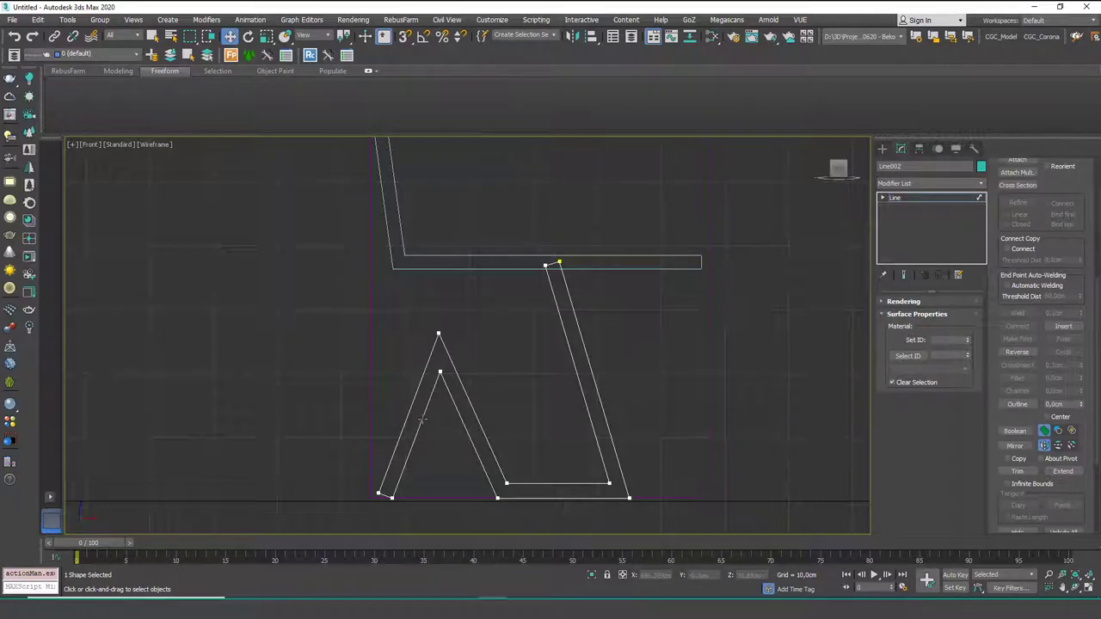
# Examine the leg and backrest shapes in the reference photo of the wooden chair.
pyautogui.moveTo(0, 242); pyautogui.dragTo(437, 249, button='right')
pyautogui.scroll(5, 290, 240)
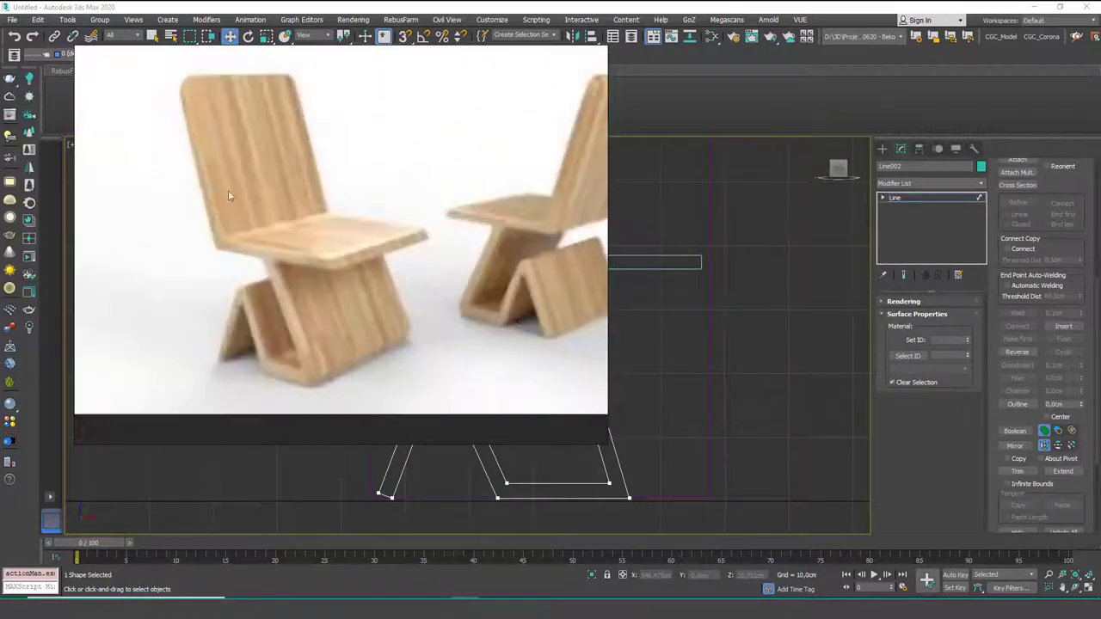
pyautogui.scroll(-1, 230, 190)
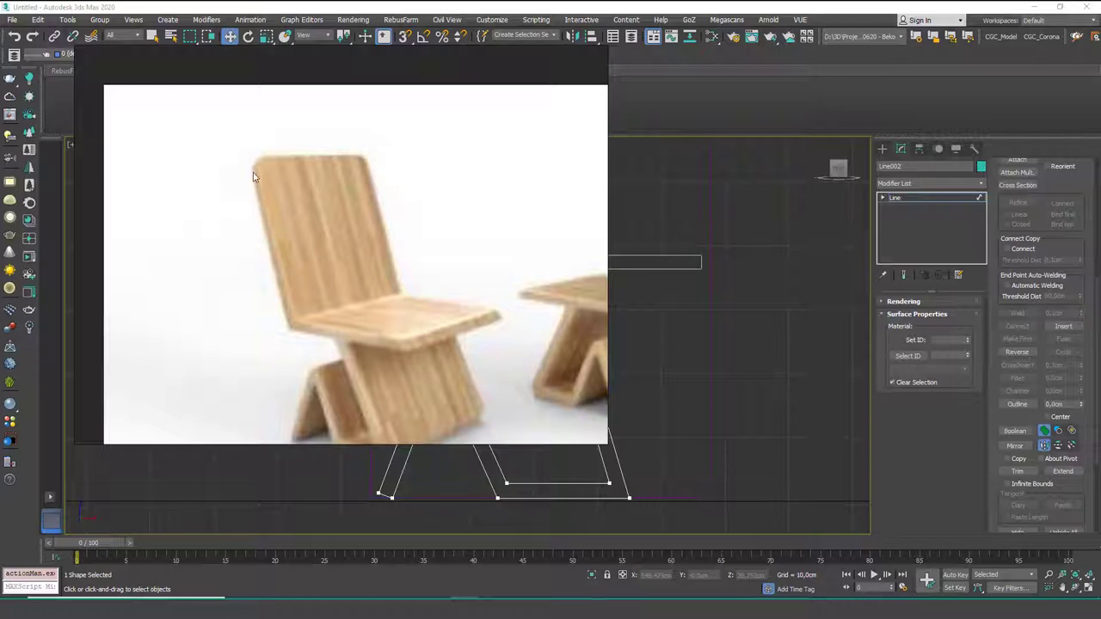
pyautogui.moveTo(333, 352); pyautogui.dragTo(357, 214, button='middle')
pyautogui.moveTo(459, 286); pyautogui.dragTo(0, 311, button='right')
# Convert all vertices of the leg outline to the Corner type and deselect them.
pyautogui.moveTo(499, 407); pyautogui.dragTo(500, 345, button='middle')
pyautogui.moveTo(367, 416); pyautogui.dragTo(416, 458)
pyautogui.press('1')
pyautogui.scroll(3, 378, 448)
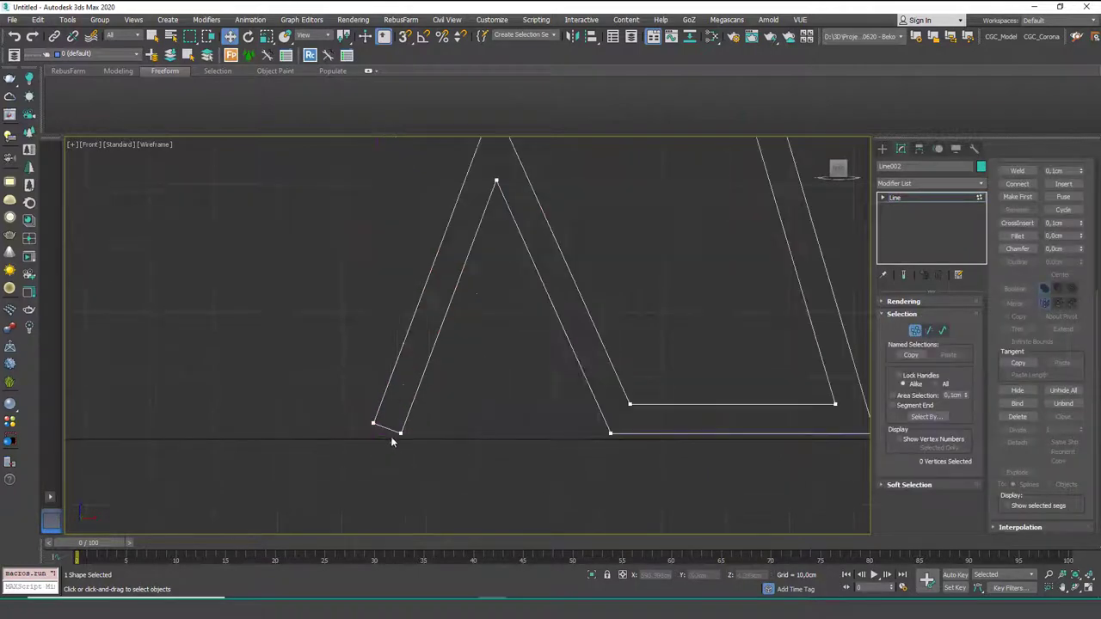
pyautogui.hotkey('ctrl', 'a')
pyautogui.scroll(-3, 413, 400)
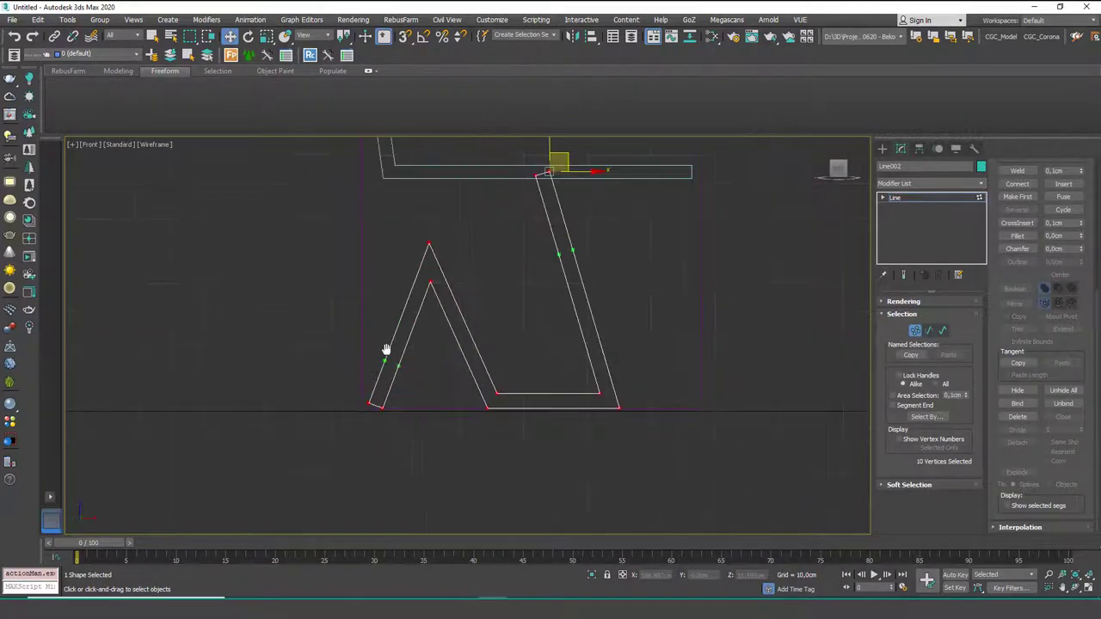
pyautogui.moveTo(386, 351); pyautogui.dragTo(386, 413, button='middle')
pyautogui.rightClick(398, 352)
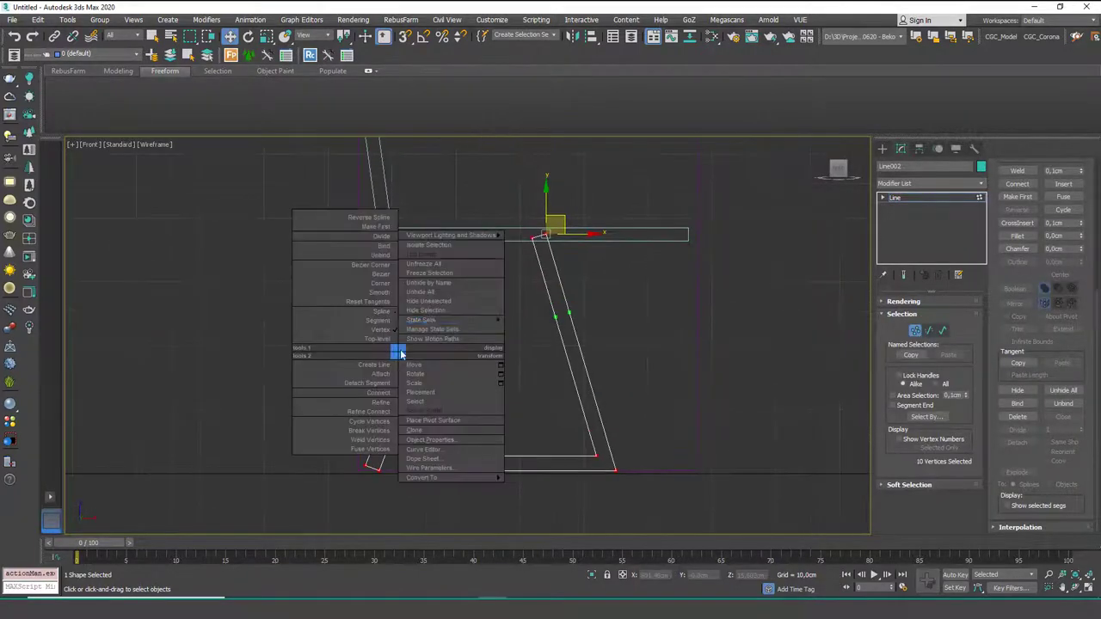
pyautogui.click(371, 285)
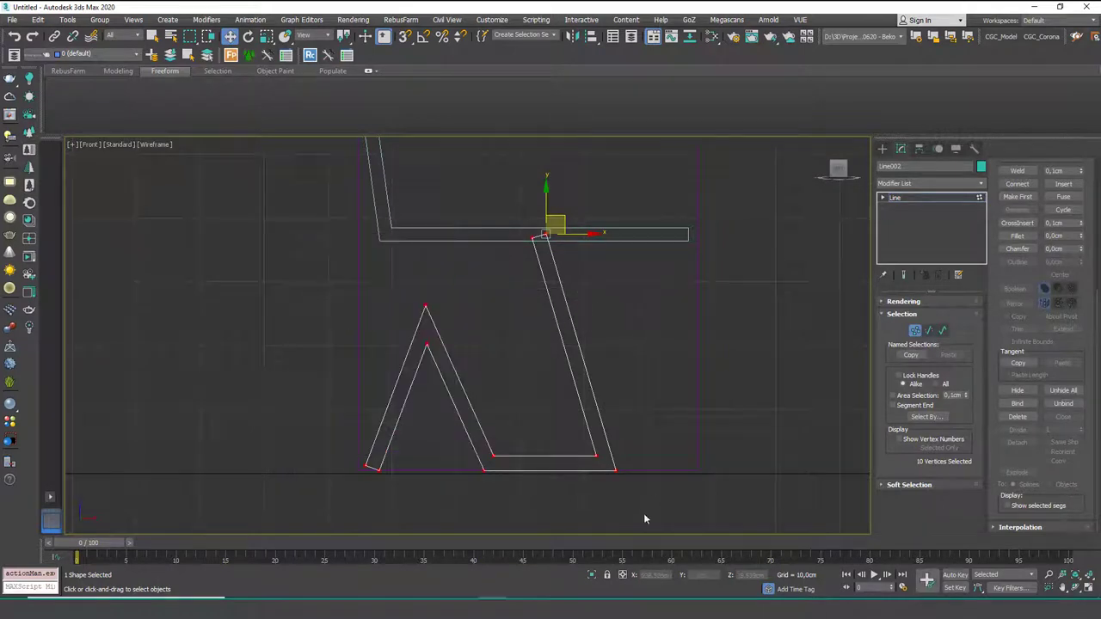
pyautogui.click(428, 495)
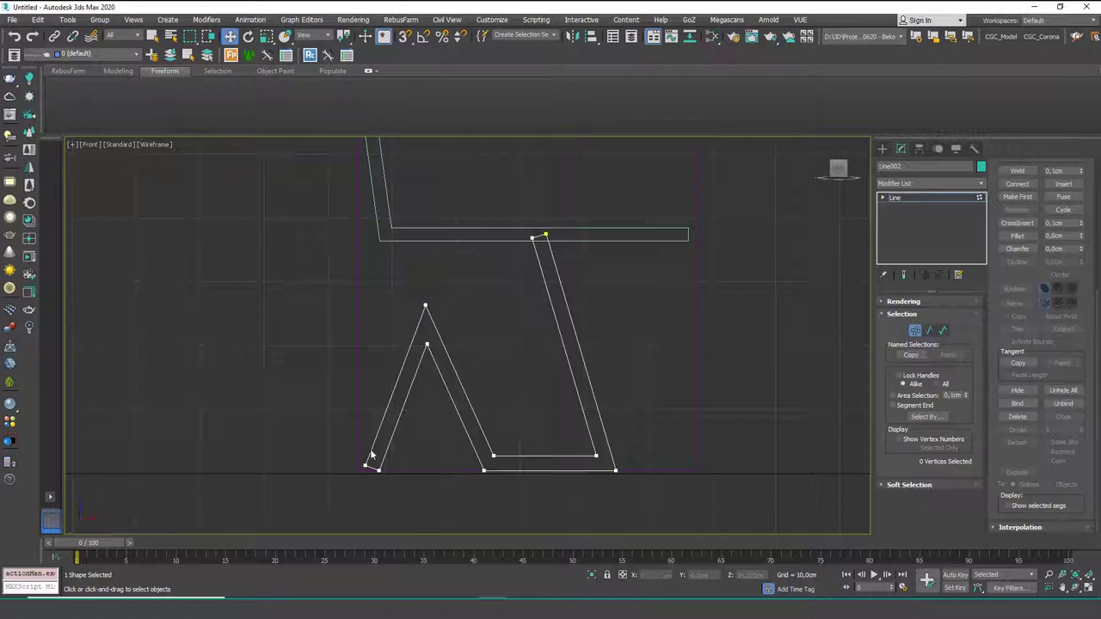
# Lower the outer vertex of the leg's rear foot to about Z 0.48 cm, close beside its neighbour, to taper the foot.
pyautogui.click(365, 467)
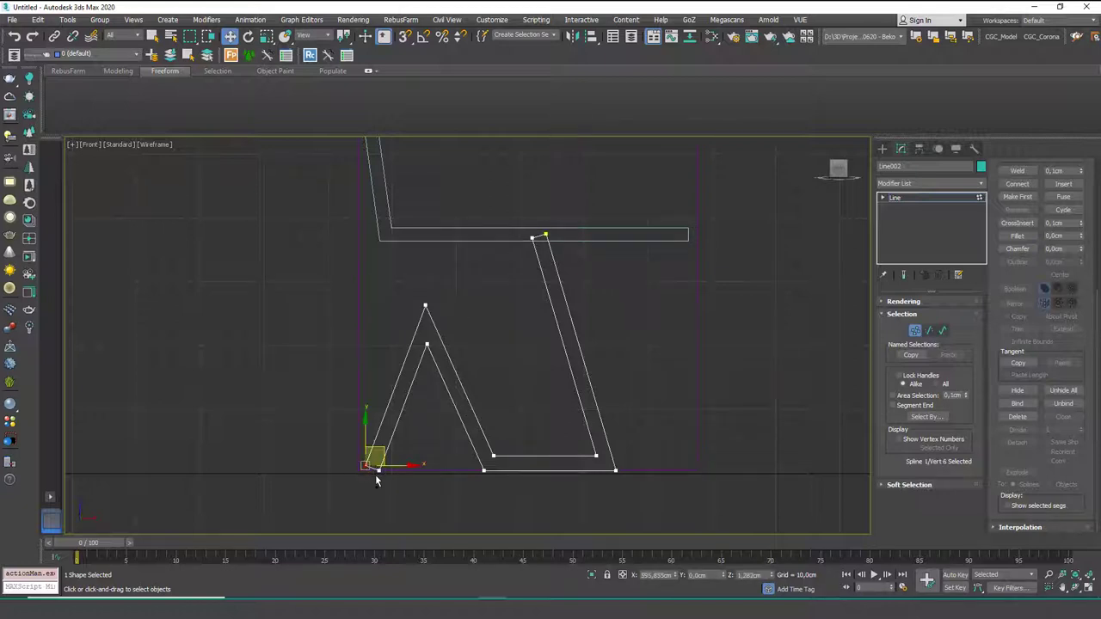
pyautogui.scroll(5, 374, 455)
pyautogui.moveTo(375, 451); pyautogui.dragTo(386, 456)
pyautogui.moveTo(422, 318); pyautogui.dragTo(439, 615, button='middle')
pyautogui.scroll(-5, 491, 322)
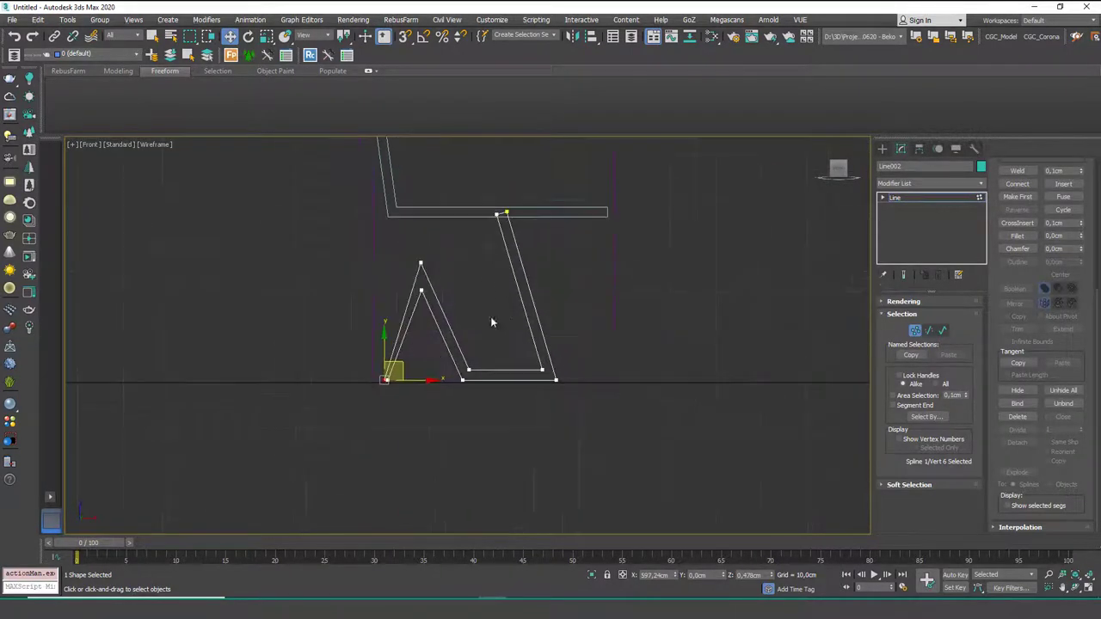
# Raise both inner vertices of the leg's horizontal base to about 3.4 cm above the ground to thicken the base.
pyautogui.scroll(5, 540, 369)
pyautogui.click(550, 370)
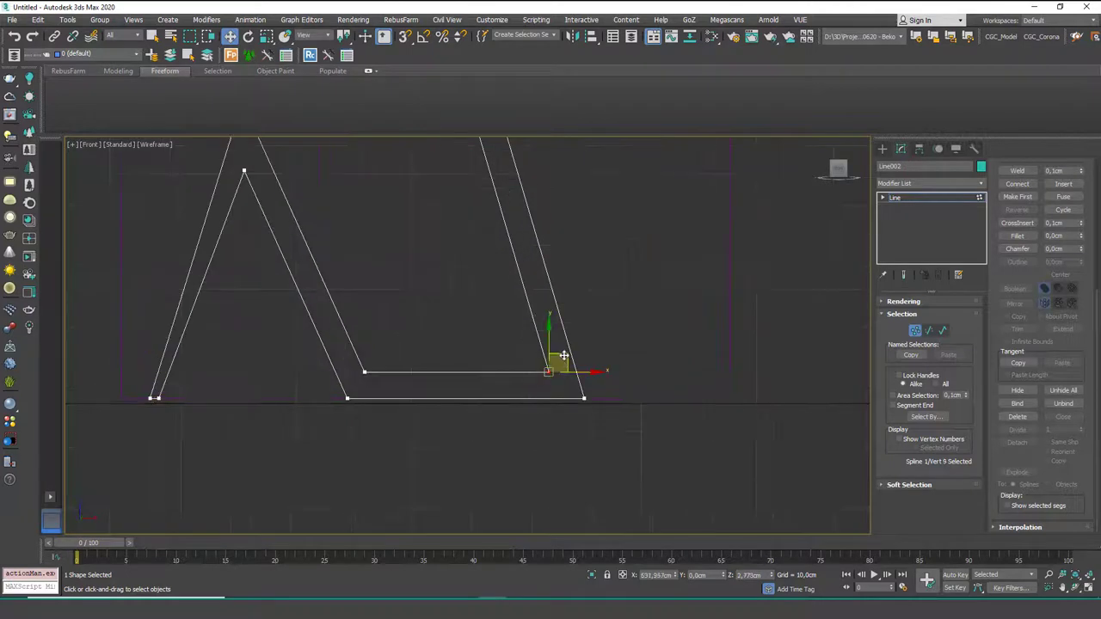
pyautogui.moveTo(550, 369); pyautogui.dragTo(541, 348)
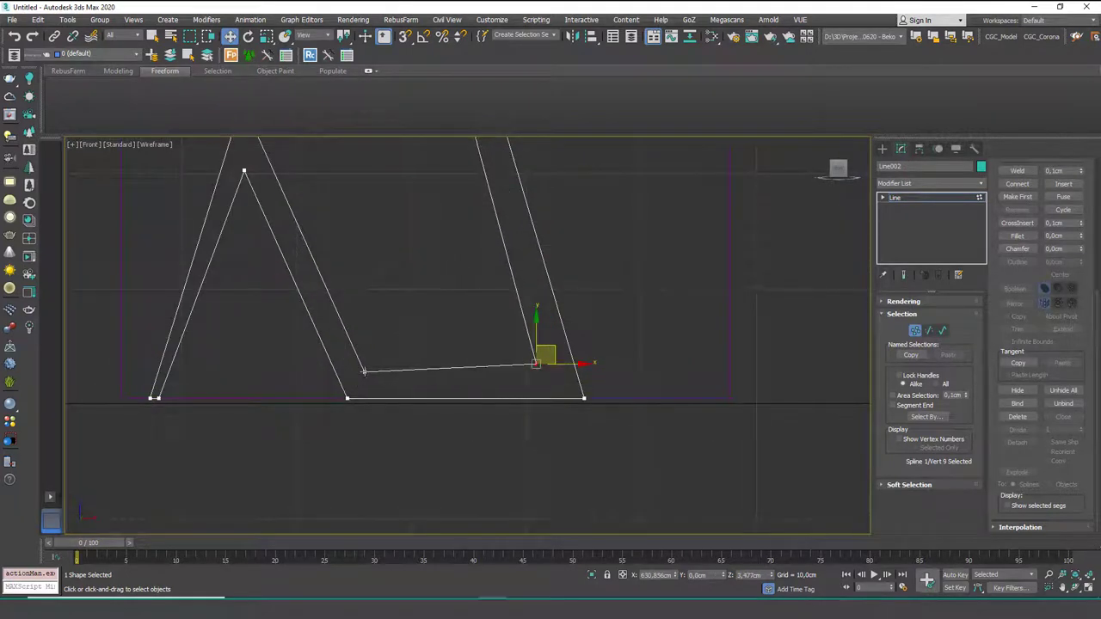
pyautogui.moveTo(364, 371); pyautogui.dragTo(370, 363)
pyautogui.scroll(-6, 367, 360)
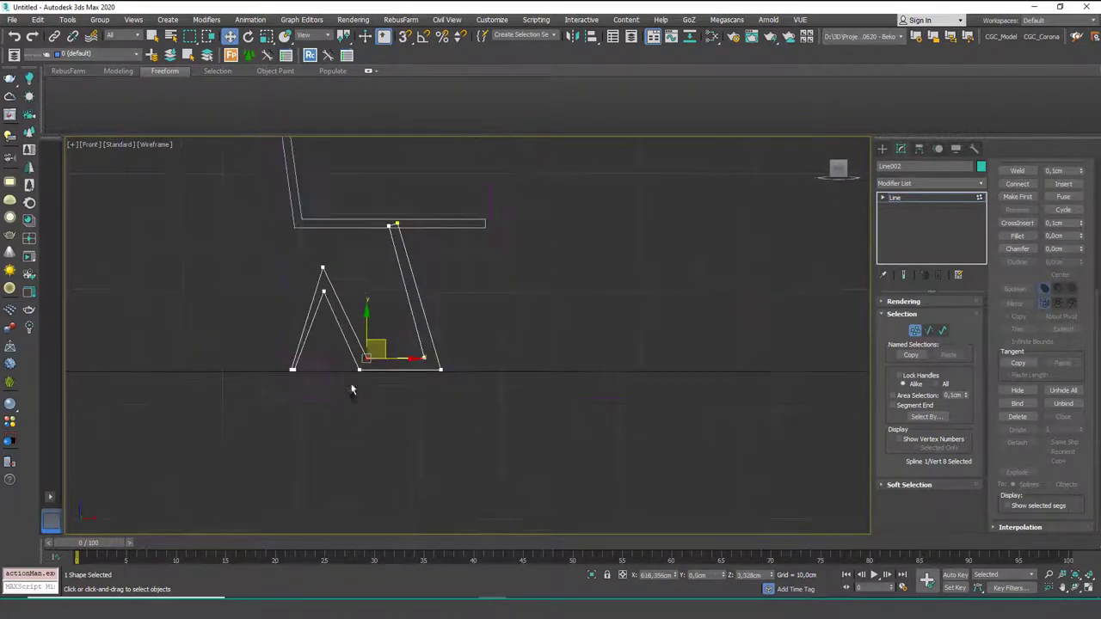
# Move the rear vertex of the front leg's top edge backward, level with its neighbour at about Z 37.4 cm, to widen the leg's top.
pyautogui.moveTo(320, 291); pyautogui.dragTo(350, 454, button='middle')
pyautogui.scroll(3, 351, 454)
pyautogui.moveTo(347, 376); pyautogui.dragTo(377, 397)
pyautogui.scroll(-3, 378, 340)
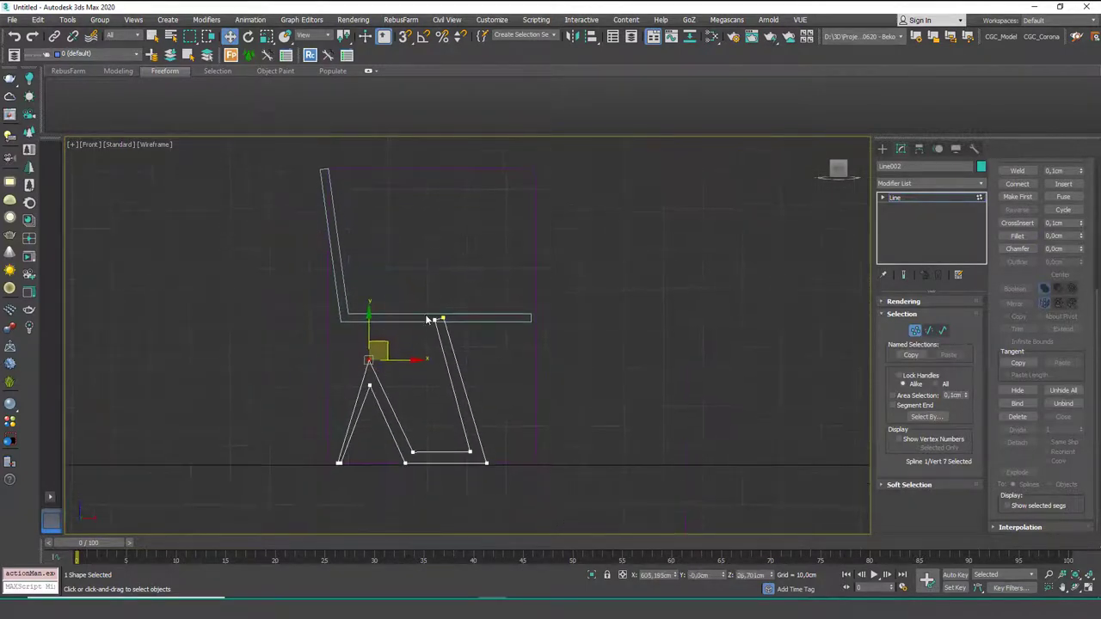
pyautogui.click(434, 321)
pyautogui.moveTo(452, 306); pyautogui.dragTo(438, 304)
pyautogui.moveTo(395, 324); pyautogui.dragTo(426, 395, button='middle')
pyautogui.scroll(2, 403, 362)
pyautogui.moveTo(402, 362); pyautogui.dragTo(388, 437, button='middle')
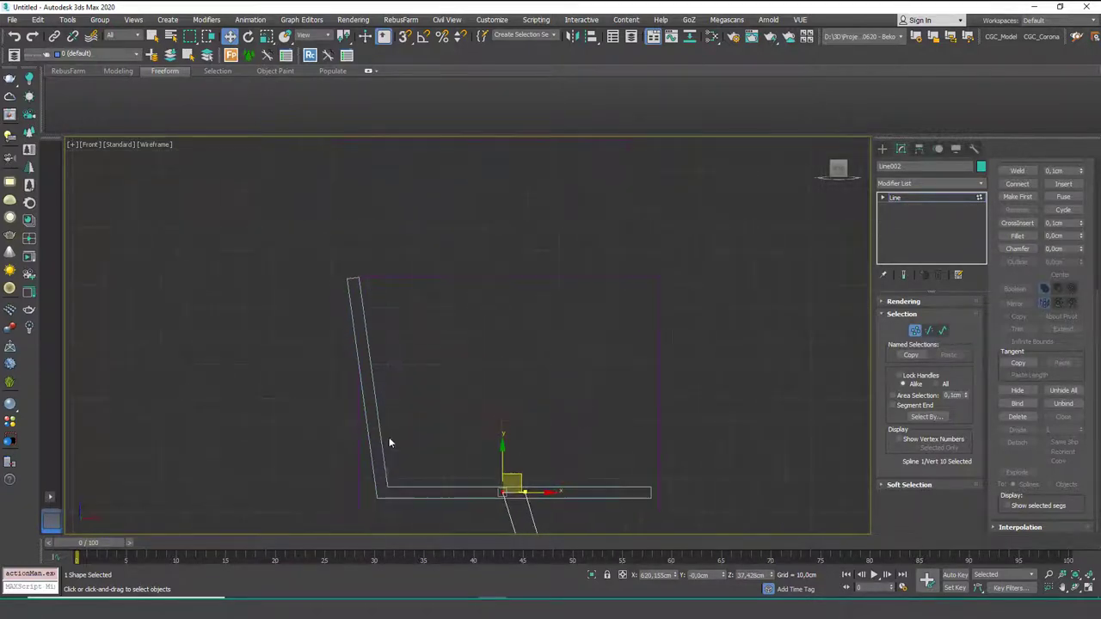
pyautogui.press('1')
pyautogui.moveTo(528, 384); pyautogui.dragTo(524, 328, button='middle')
pyautogui.scroll(-2, 512, 316)
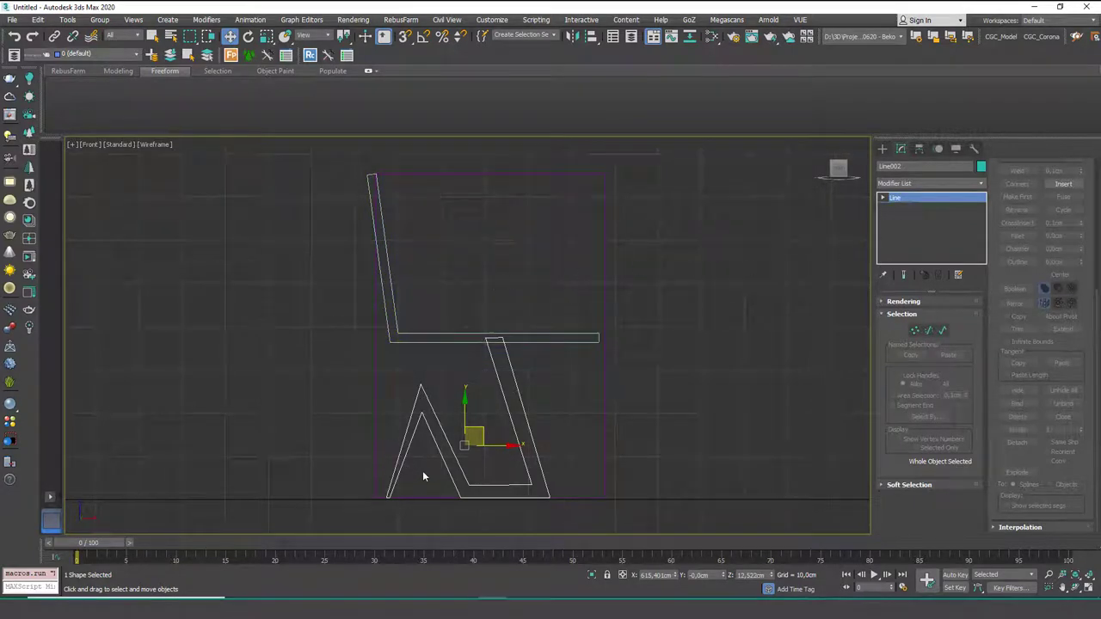
# Raise the upper segment of the seat outline to about Z 39.4 cm to thicken the seat.
pyautogui.click(596, 337)
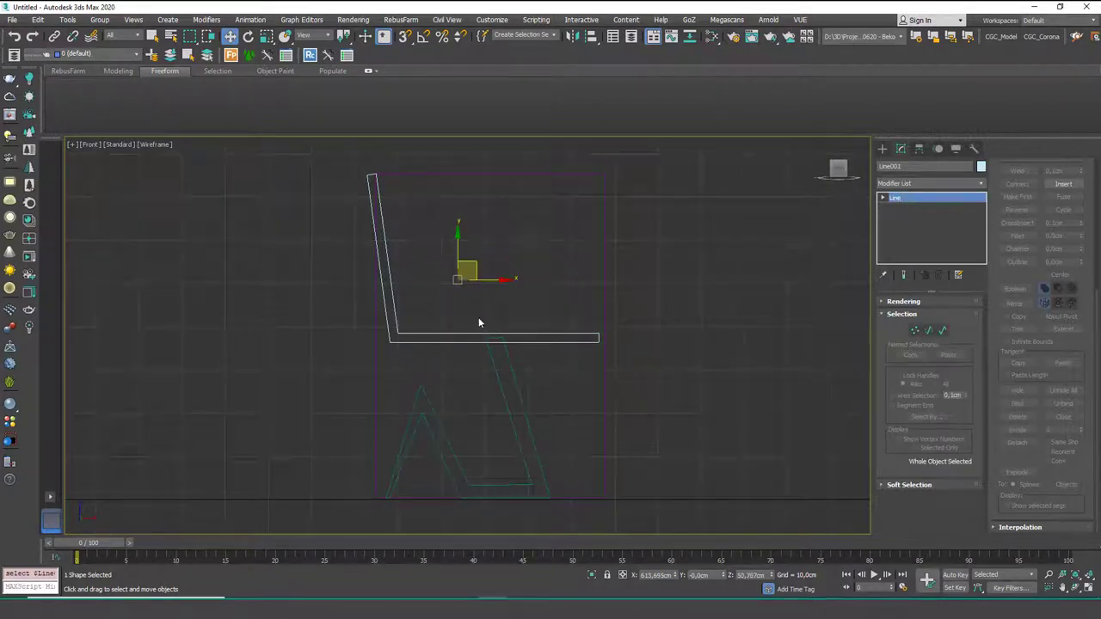
pyautogui.press('2')
pyautogui.click(521, 335)
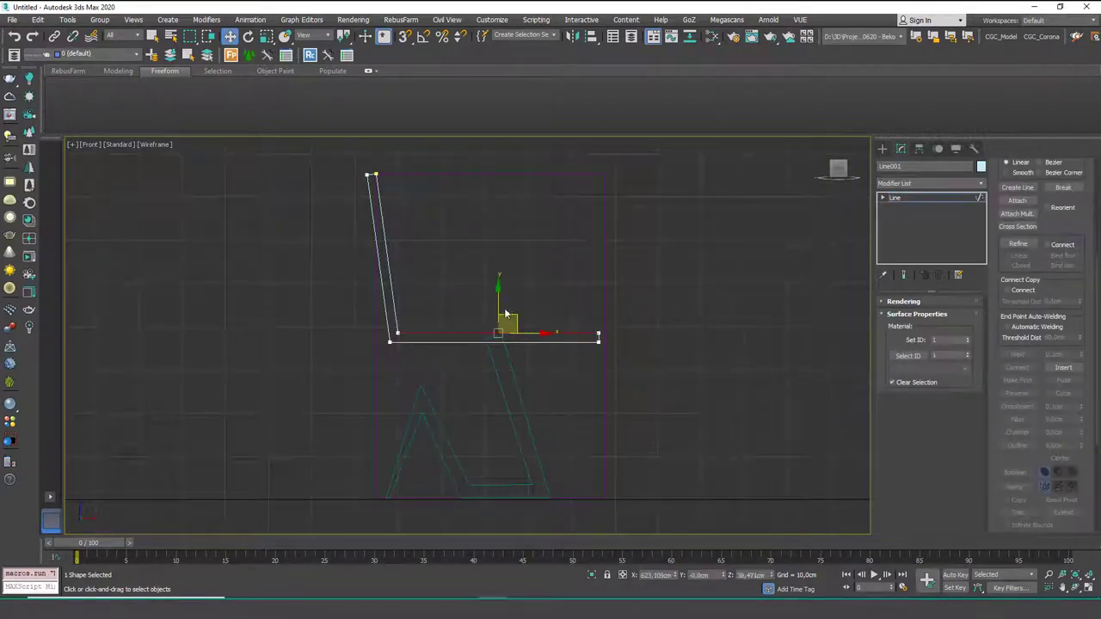
pyautogui.moveTo(498, 305); pyautogui.dragTo(513, 329, button='middle')
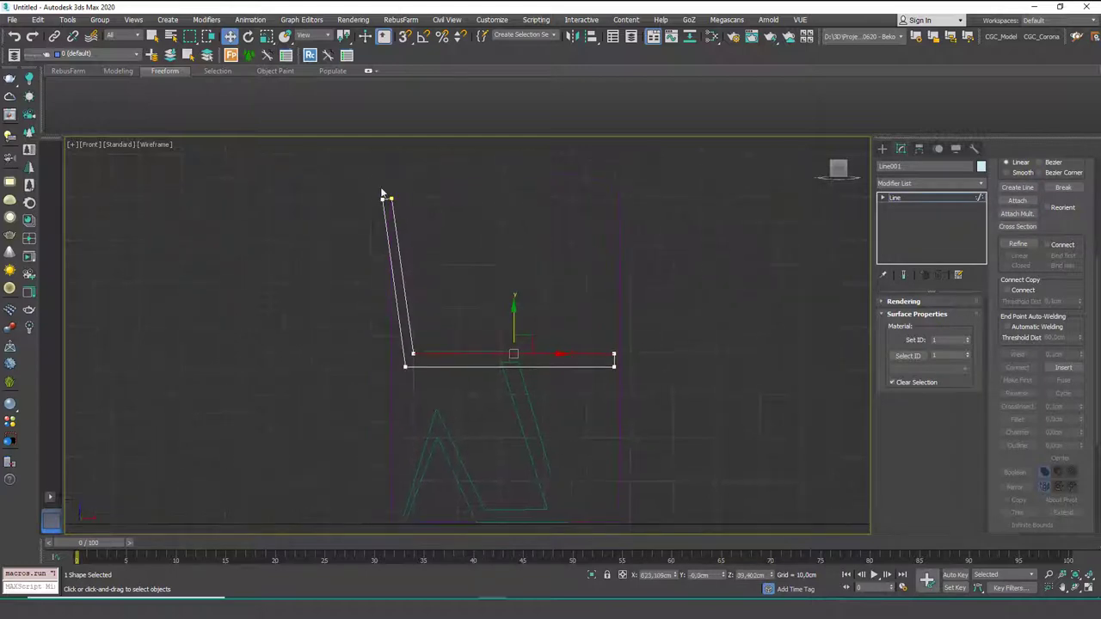
# Narrow the backrest's top by moving its front vertex backward, and convert all backrest-and-seat vertices to the Corner type.
pyautogui.press('1')
pyautogui.hotkey('ctrl', 'a')
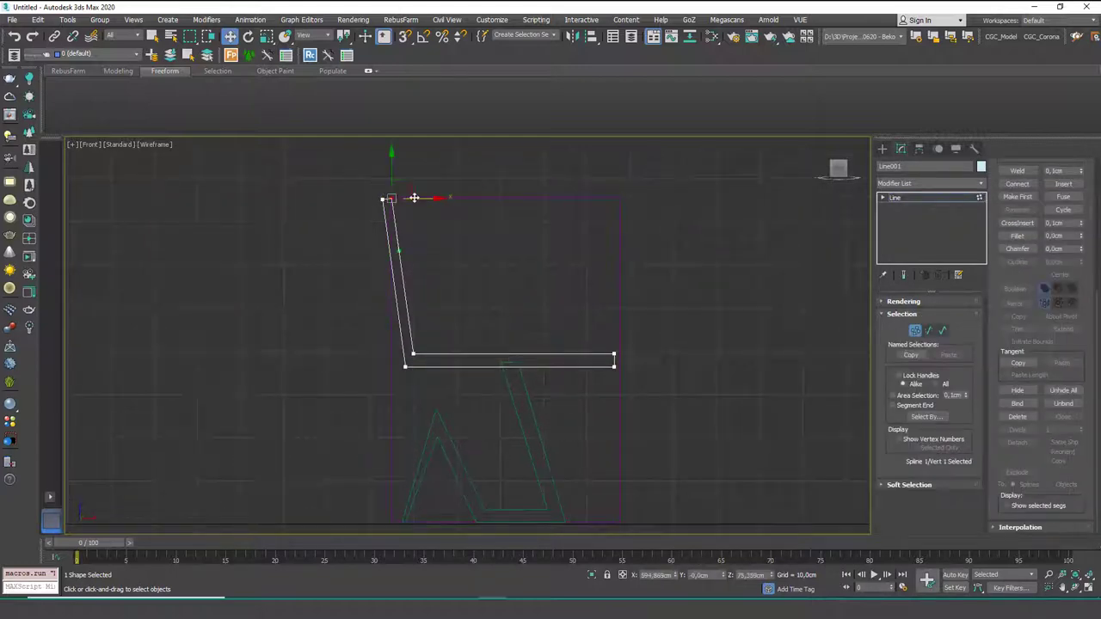
pyautogui.rightClick(442, 223)
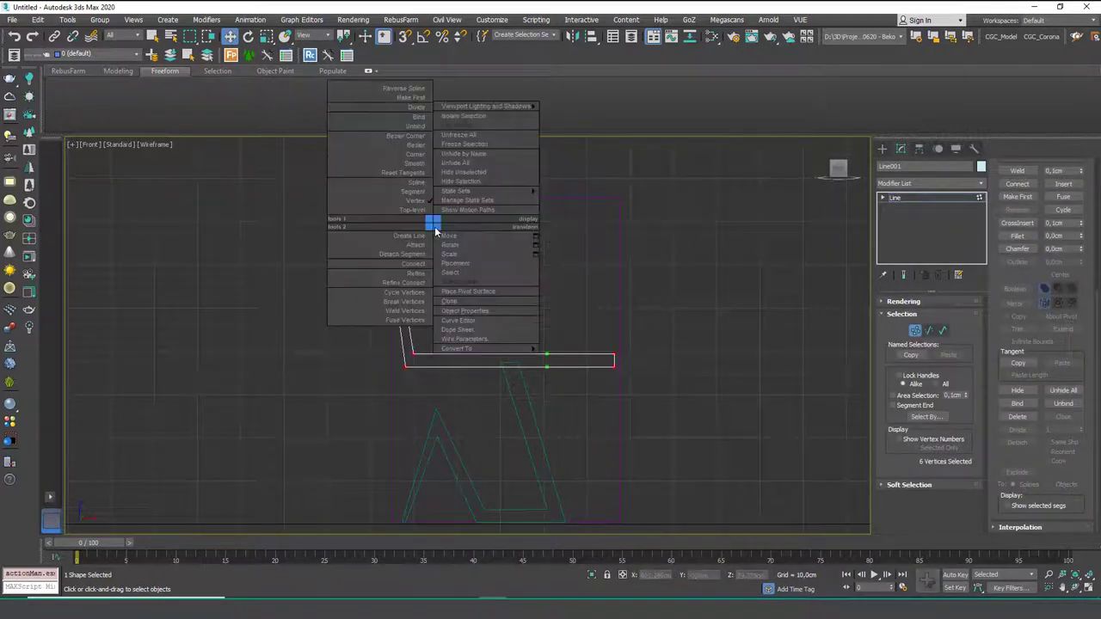
pyautogui.click(412, 147)
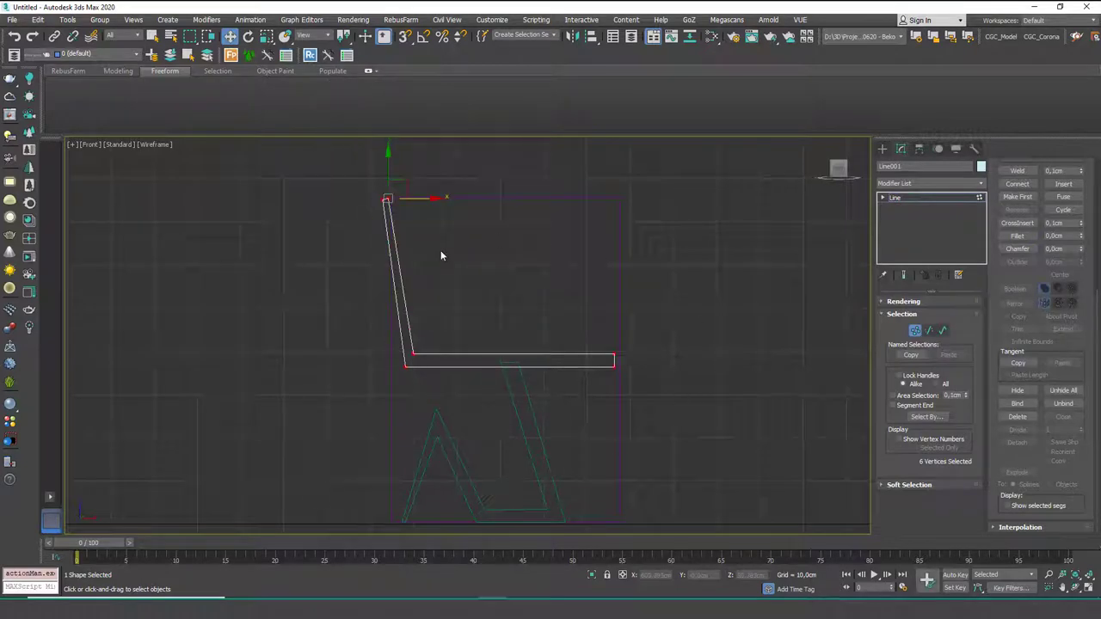
pyautogui.click(524, 260)
pyautogui.scroll(-1, 480, 309)
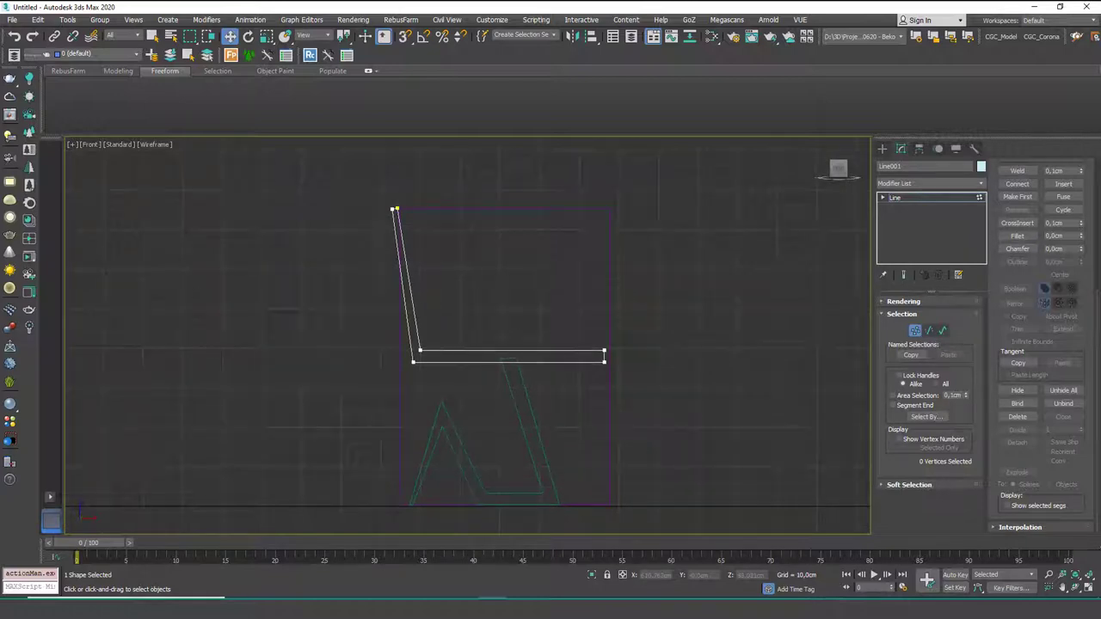
# Move the four seat vertices slightly down together, keeping the backrest's top in place.
pyautogui.moveTo(393, 334); pyautogui.dragTo(635, 389)
pyautogui.moveTo(420, 319); pyautogui.dragTo(425, 331)
pyautogui.press('1')
pyautogui.click(558, 390)
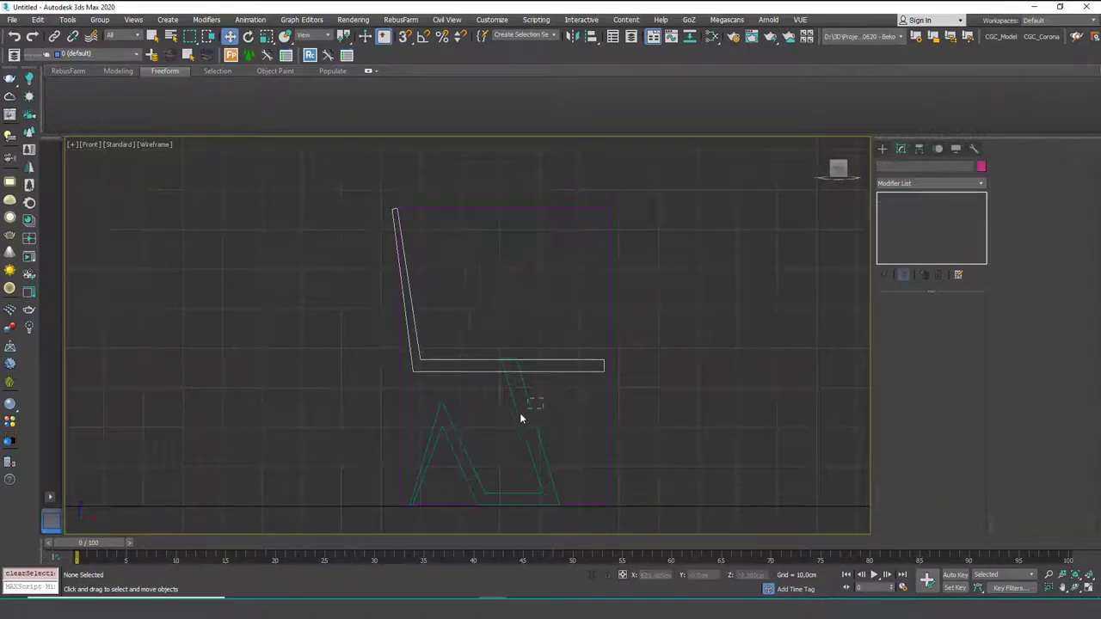
# Attach the leg spline to the backrest-and-seat spline and move the leg's two top vertices down to the seat's underside.
pyautogui.click(518, 413)
pyautogui.click(577, 361)
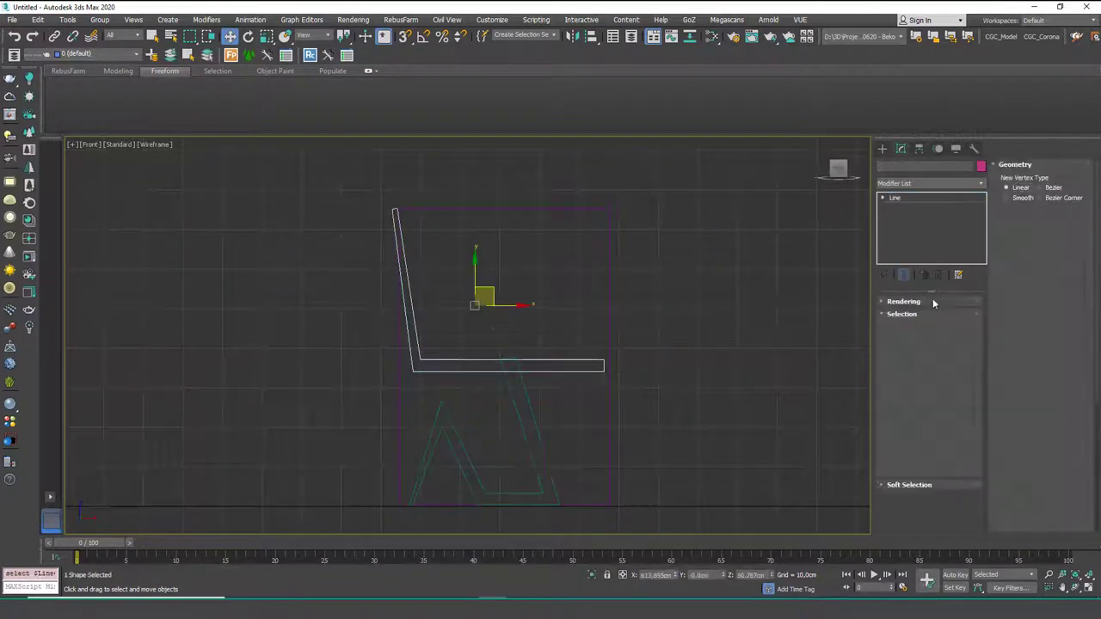
pyautogui.click(1017, 225)
pyautogui.click(530, 399)
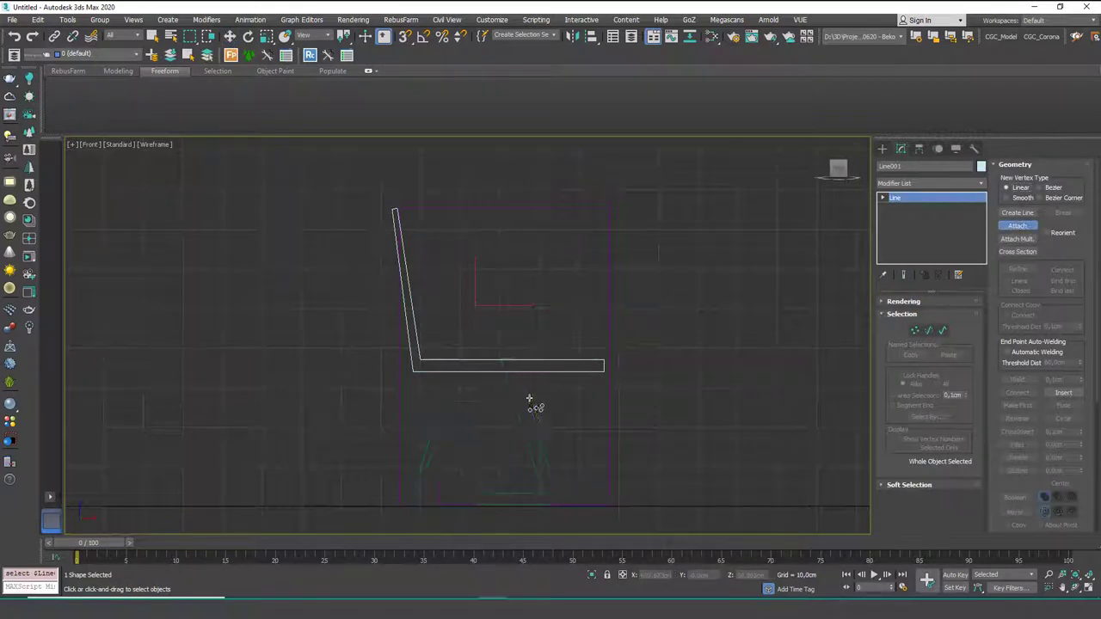
pyautogui.rightClick(531, 378)
pyautogui.press('1')
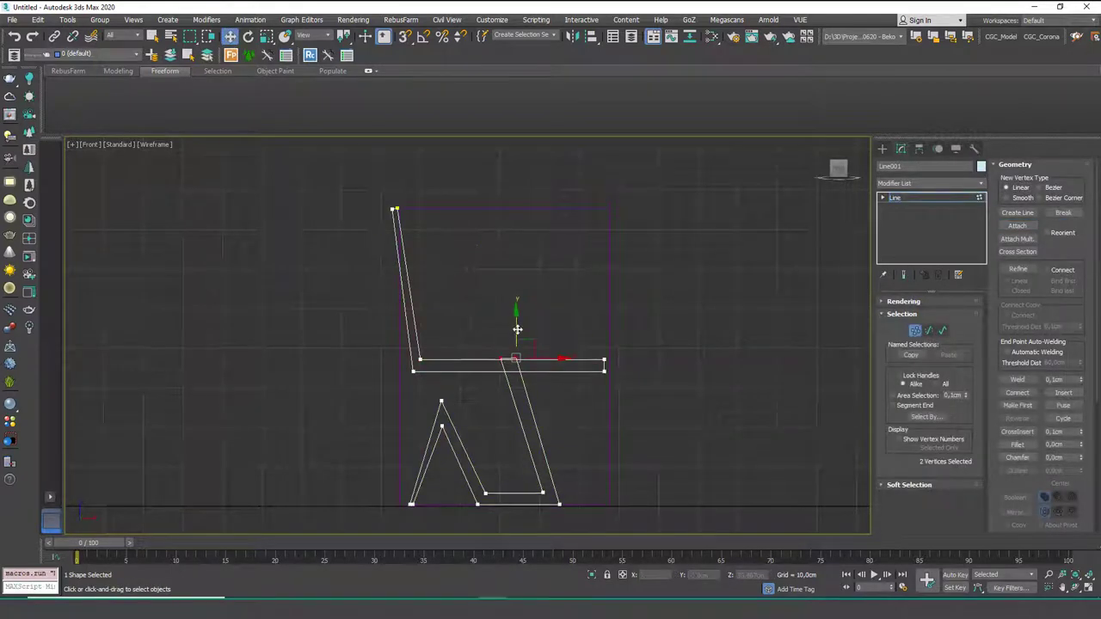
pyautogui.moveTo(517, 329); pyautogui.dragTo(544, 371)
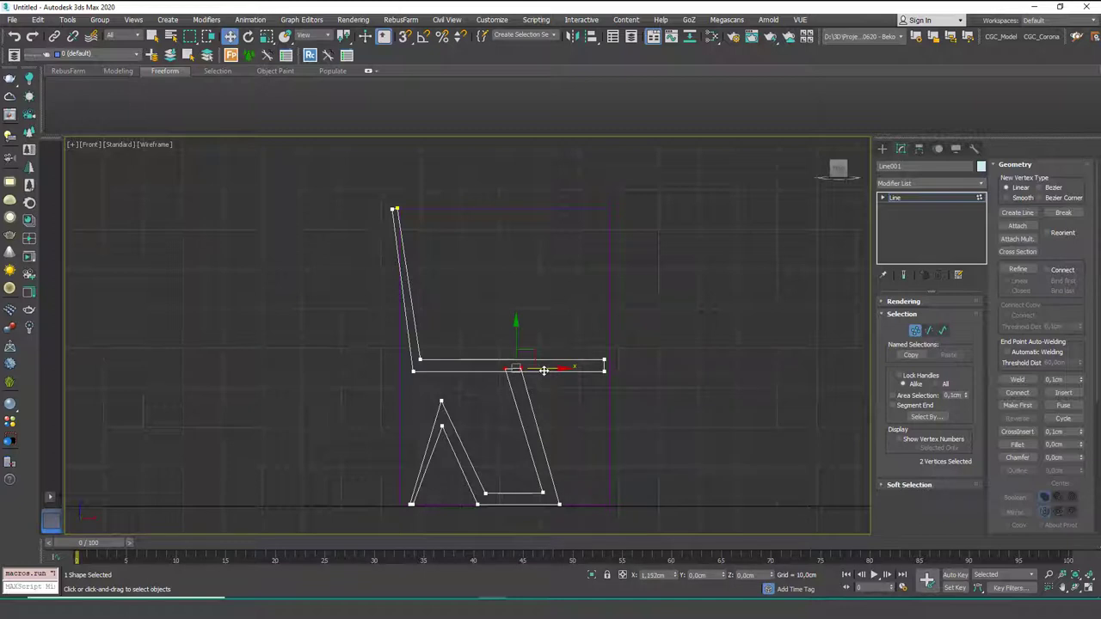
# Trim away the overlapping segments where the front leg's top meets the seat's underside.
pyautogui.press('3')
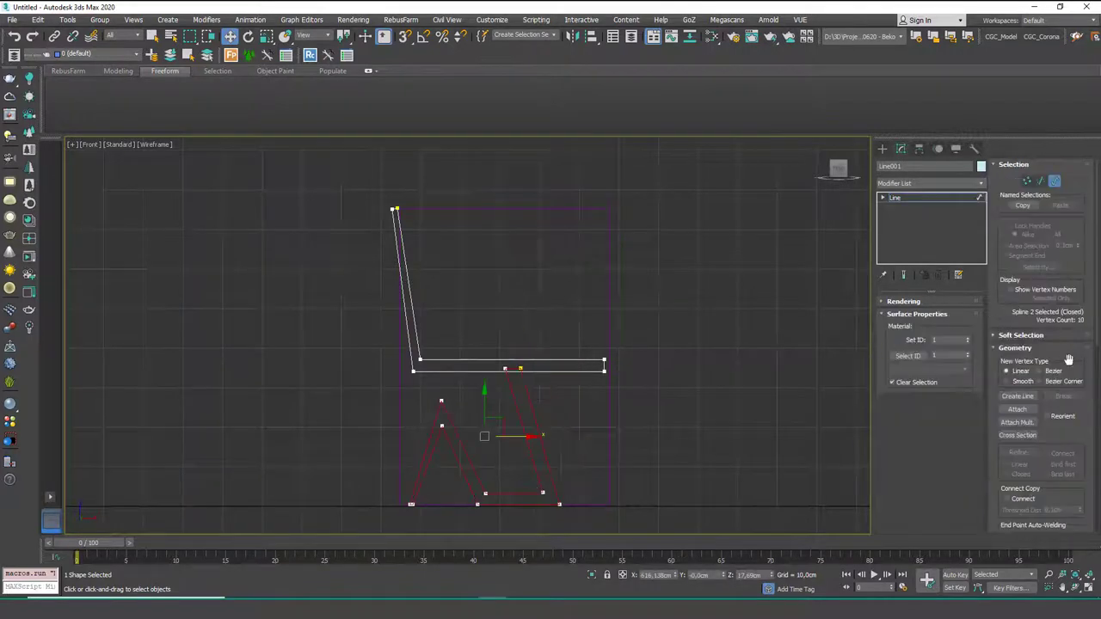
pyautogui.scroll(-5, 1024, 447)
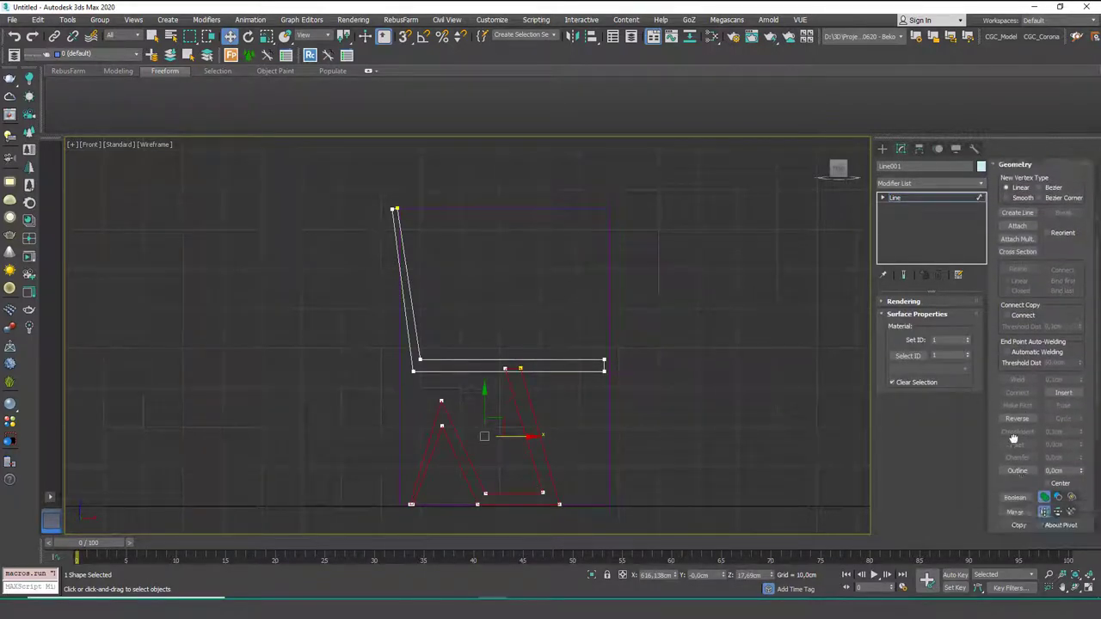
pyautogui.scroll(-2, 1013, 440)
pyautogui.click(1017, 449)
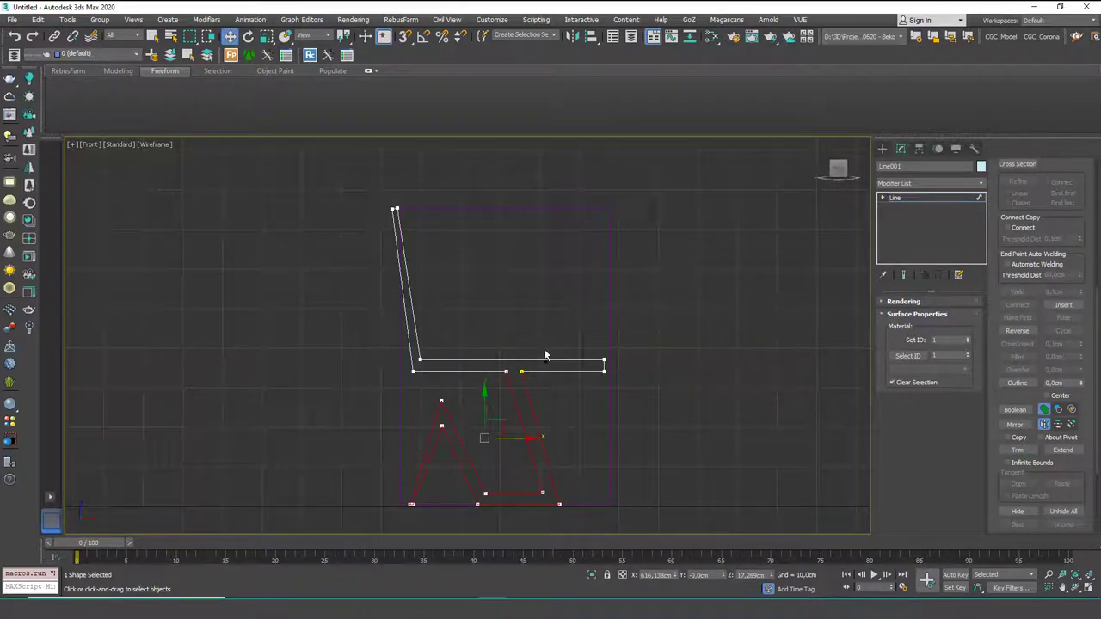
# Weld all vertices of the combined chair profile with a 0.1 cm threshold to close it.
pyautogui.press('1')
pyautogui.hotkey('ctrl', 'a')
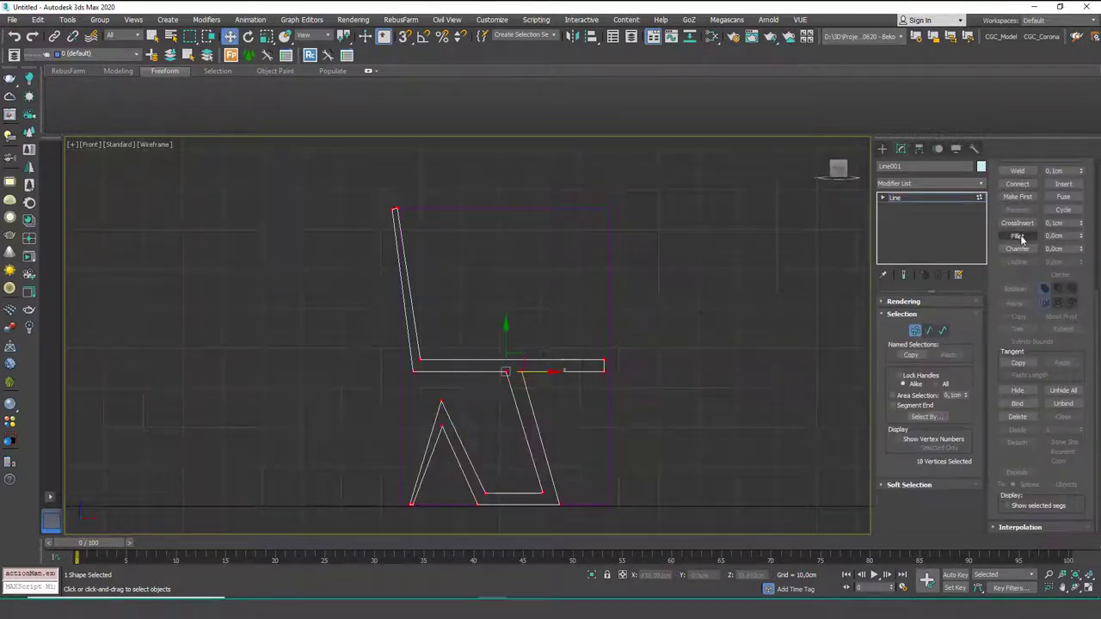
pyautogui.click(1024, 173)
pyautogui.press('1')
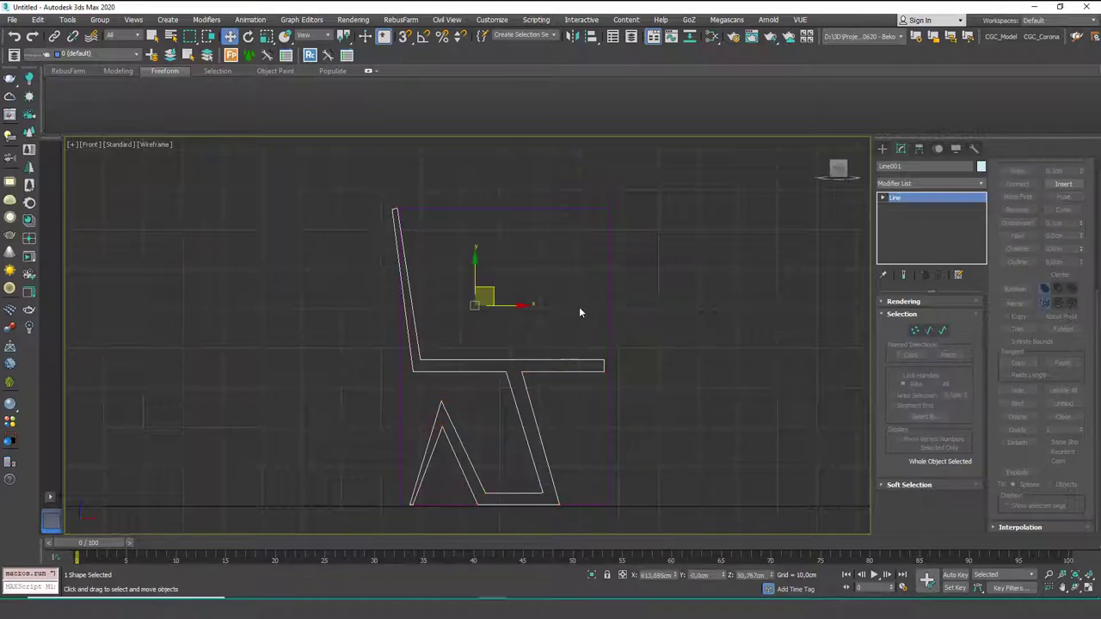
# Apply an Extrude modifier to the welded chair profile and display the result shaded in an orthographic 3D view.
pyautogui.click(902, 184)
pyautogui.press('e')
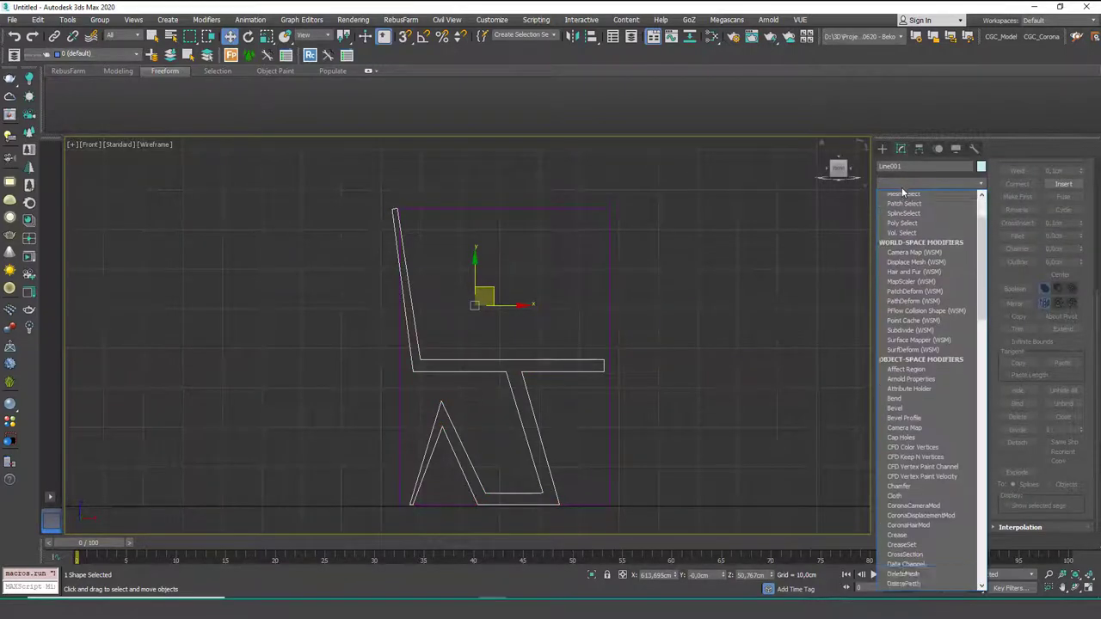
pyautogui.click(897, 196)
pyautogui.moveTo(640, 301)
pyautogui.keyDown('alt'); pyautogui.mouseDown(button='middle')
pyautogui.moveTo(558, 353)
pyautogui.moveTo(585, 329)
pyautogui.mouseUp(button='middle'); pyautogui.keyUp('alt')
pyautogui.scroll(-5, 560, 344)
pyautogui.press('F3')
pyautogui.scroll(4, 564, 339)
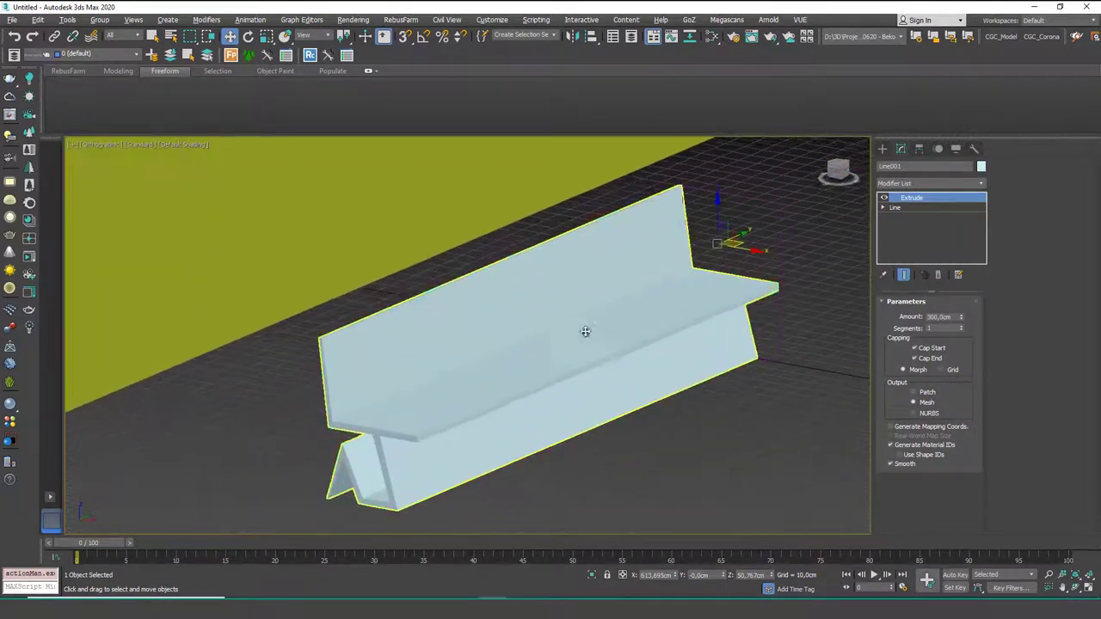
# Set the chair's extrusion amount to 40 cm and turn on the edged-faces display.
pyautogui.doubleClick(949, 317)
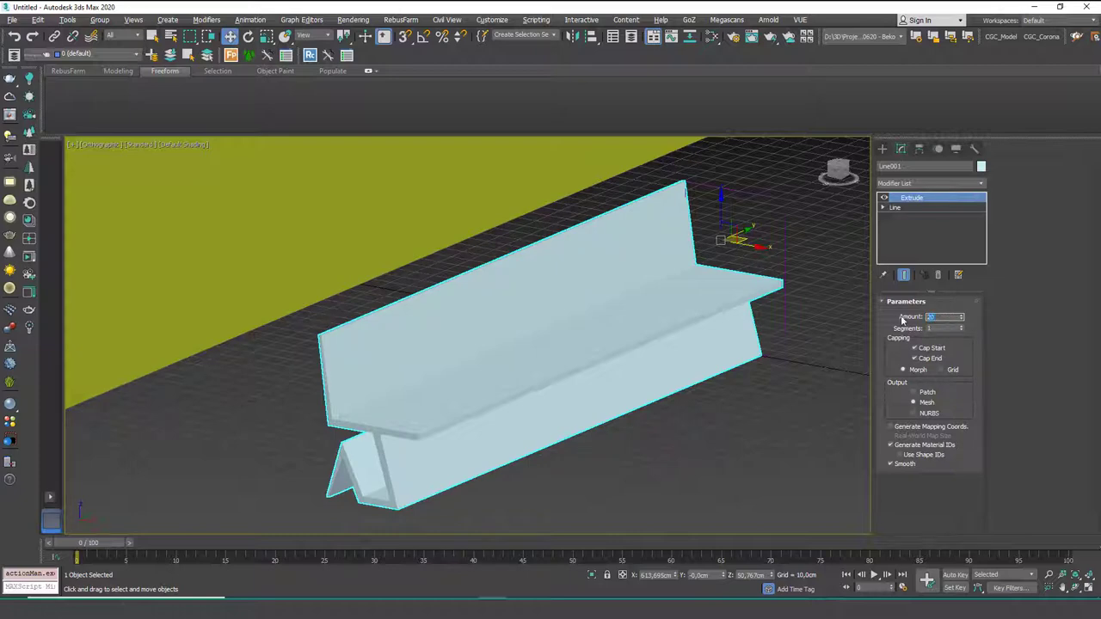
pyautogui.press('Return')
pyautogui.moveTo(626, 324)
pyautogui.keyDown('alt'); pyautogui.mouseDown(button='middle')
pyautogui.moveTo(655, 308)
pyautogui.moveTo(565, 384)
pyautogui.moveTo(620, 349)
pyautogui.moveTo(631, 354)
pyautogui.moveTo(595, 347)
pyautogui.moveTo(581, 419)
pyautogui.mouseUp(button='middle'); pyautogui.keyUp('alt')
pyautogui.press('F4')
pyautogui.scroll(5, 579, 453)
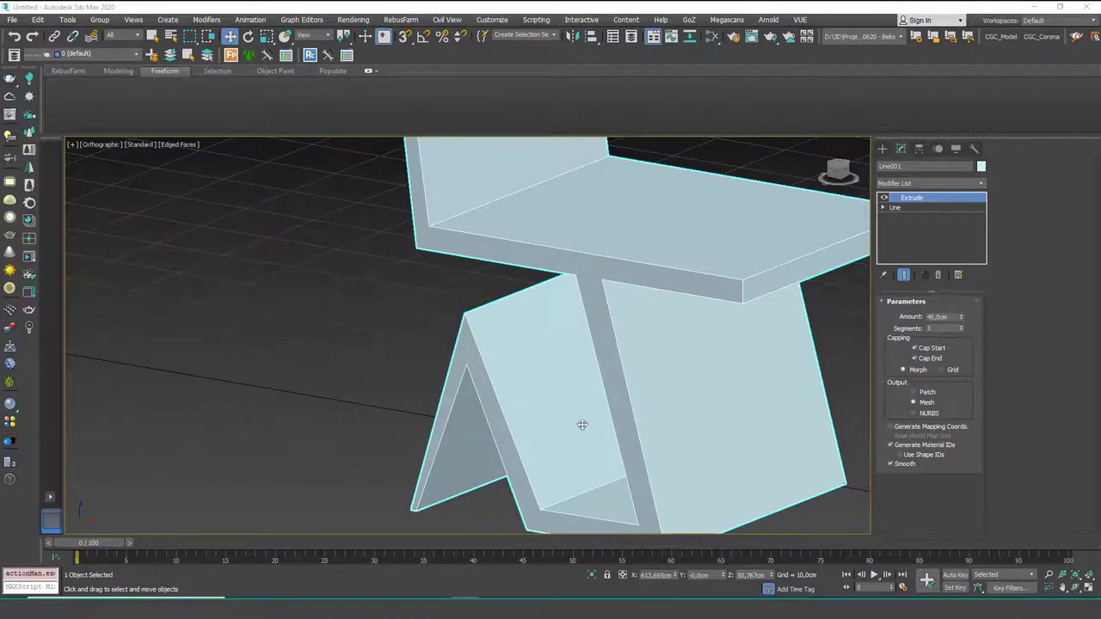
# Add an Edit Poly modifier above the chair's Extrude modifier.
pyautogui.scroll(-4, 582, 425)
pyautogui.moveTo(585, 305); pyautogui.dragTo(585, 481, button='middle')
pyautogui.scroll(2, 459, 319)
pyautogui.scroll(3, 555, 374)
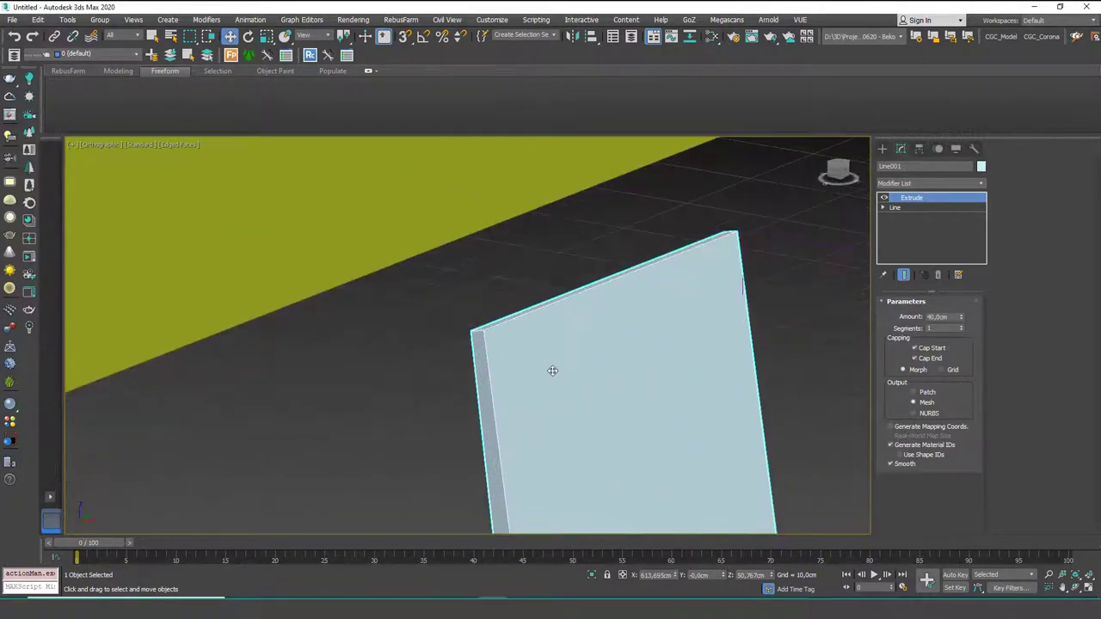
pyautogui.click(942, 183)
pyautogui.click(912, 222)
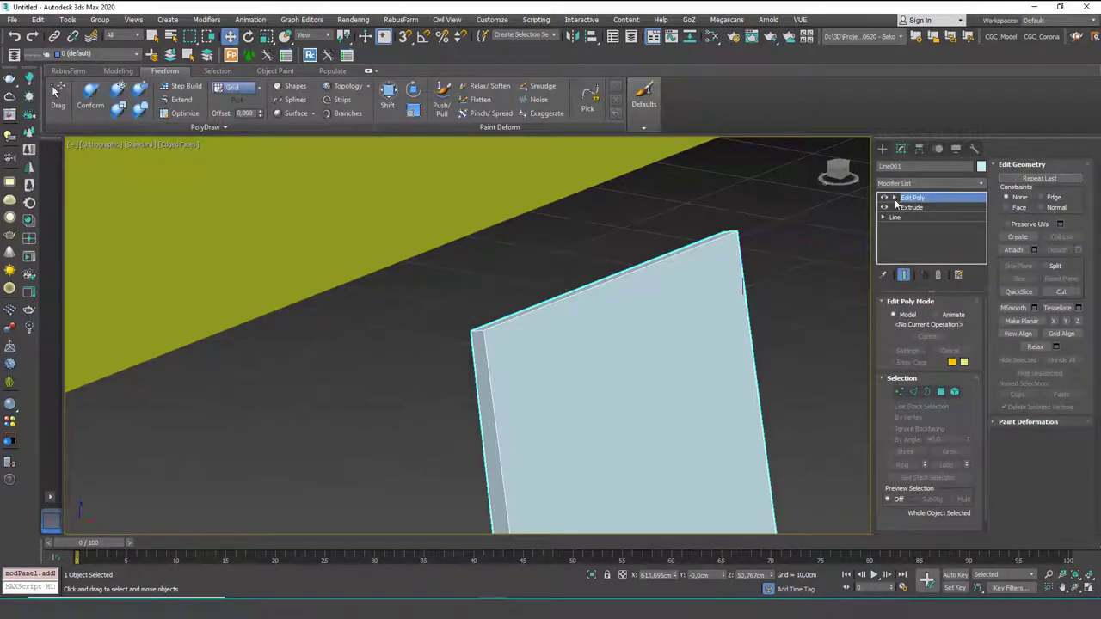
# Select the two short edges at the upper corners of the backrest at Edge level.
pyautogui.press('2')
pyautogui.scroll(3, 480, 337)
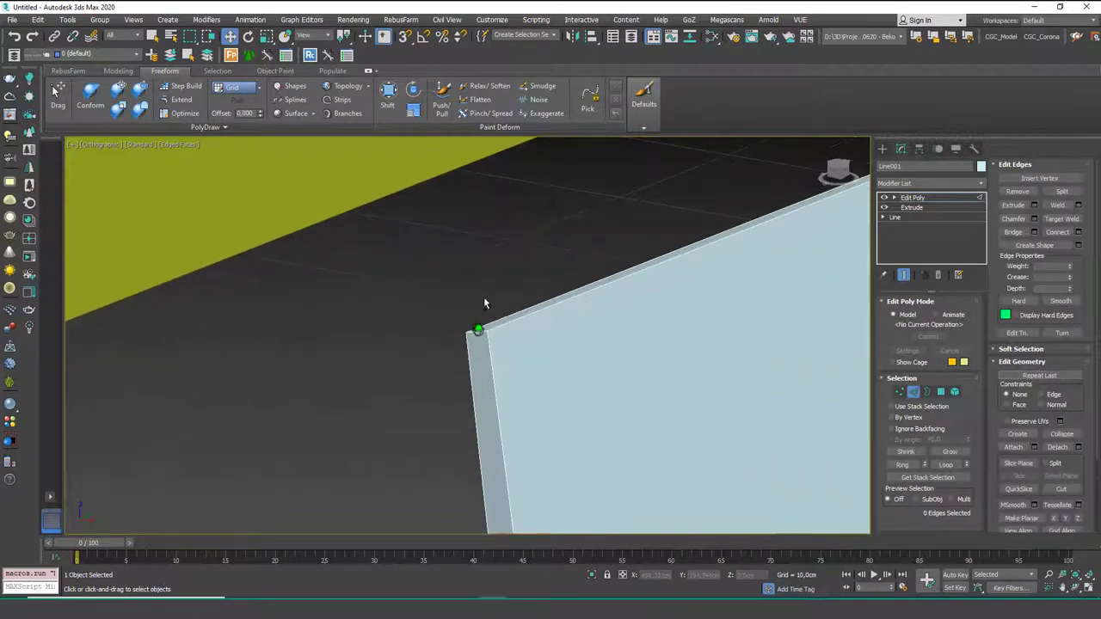
pyautogui.click(479, 332)
pyautogui.keyDown('alt'); pyautogui.moveTo(479, 332); pyautogui.dragTo(636, 452, button='middle'); pyautogui.keyUp('alt')
pyautogui.scroll(3, 636, 453)
pyautogui.scroll(1, 679, 327)
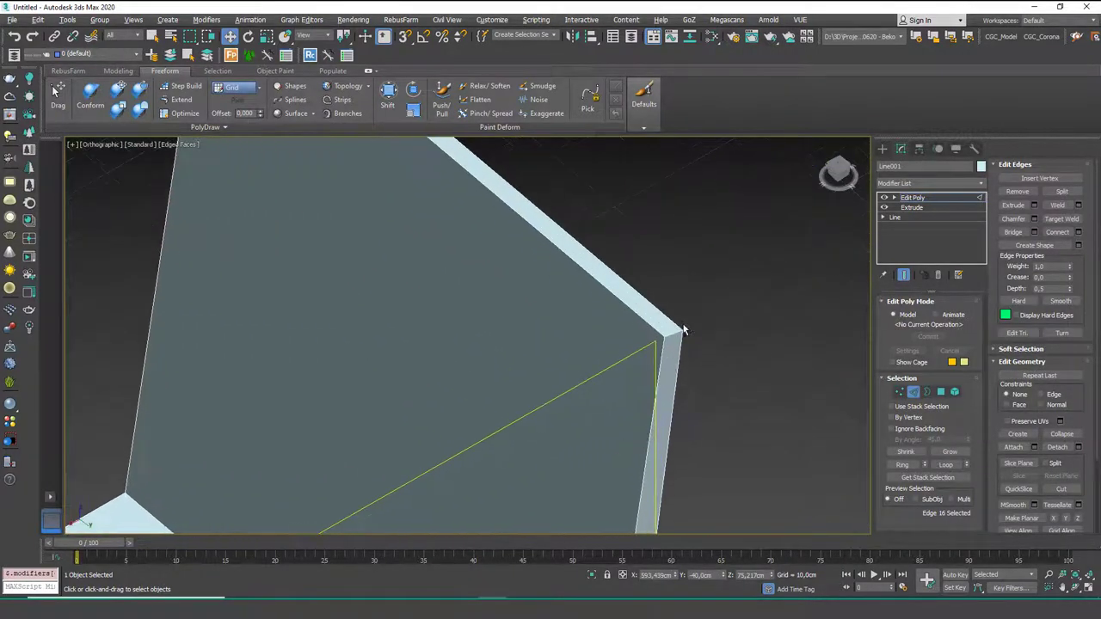
pyautogui.keyDown('ctrl'); pyautogui.click(678, 327); pyautogui.keyUp('ctrl')
pyautogui.keyDown('alt'); pyautogui.moveTo(678, 327); pyautogui.dragTo(713, 348, button='middle'); pyautogui.keyUp('alt')
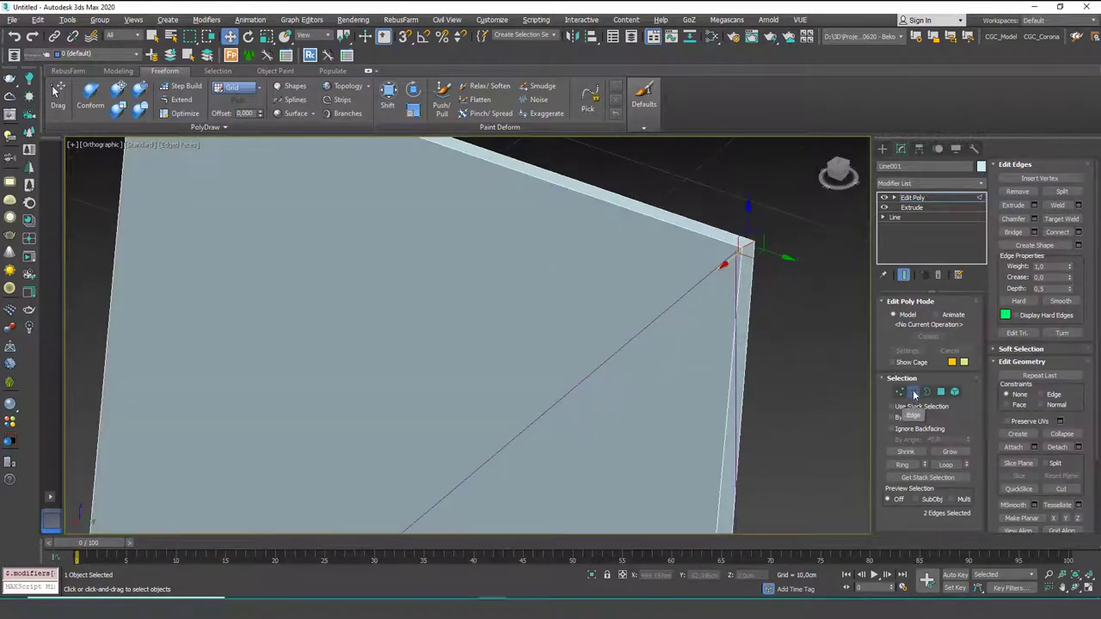
# Chamfer the two selected backrest corner edges by about 6.6 cm with 6 segments and leave Edge level.
pyautogui.scroll(-3, 577, 356)
pyautogui.keyDown('alt'); pyautogui.moveTo(577, 356); pyautogui.dragTo(679, 343, button='middle'); pyautogui.keyUp('alt')
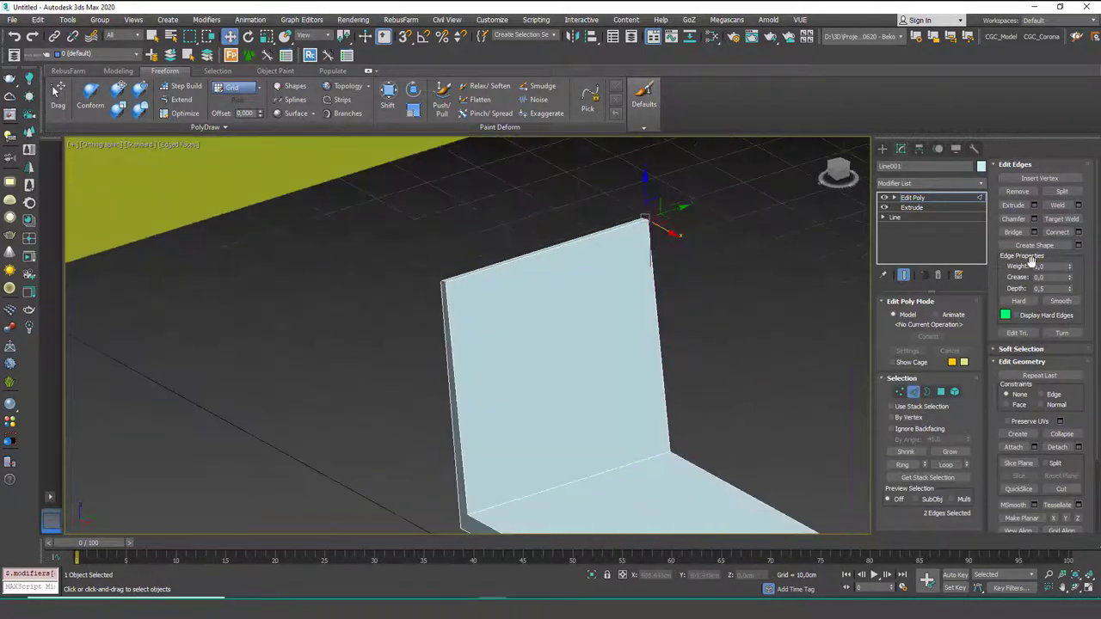
pyautogui.click(1034, 218)
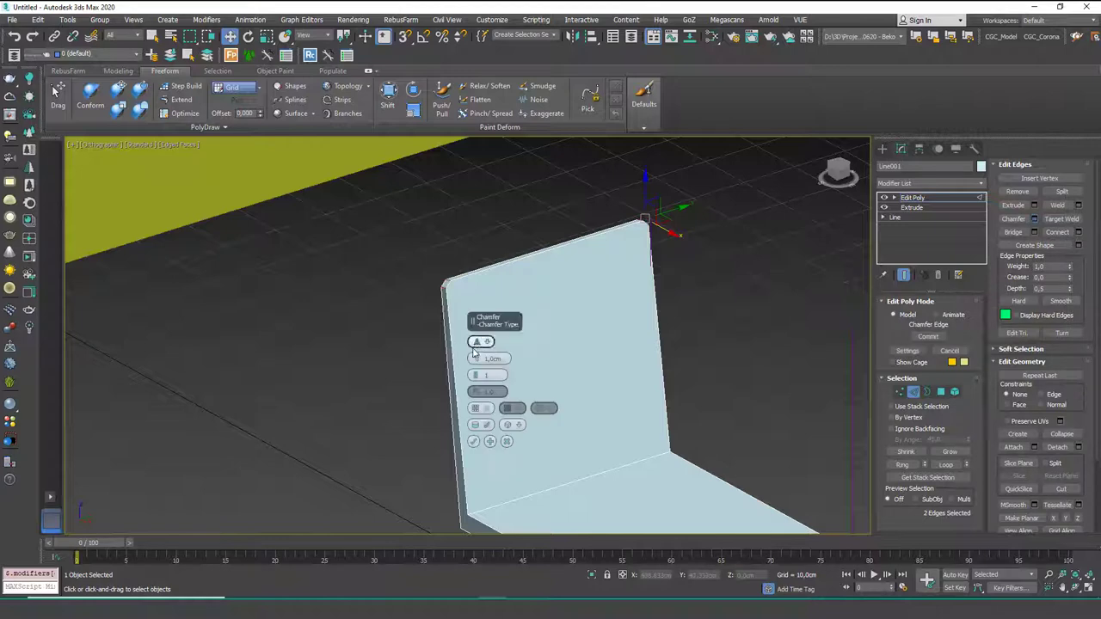
pyautogui.moveTo(474, 310)
pyautogui.mouseDown()
pyautogui.moveTo(476, 290)
pyautogui.moveTo(472, 318)
pyautogui.mouseUp()
pyautogui.moveTo(476, 376); pyautogui.dragTo(475, 367)
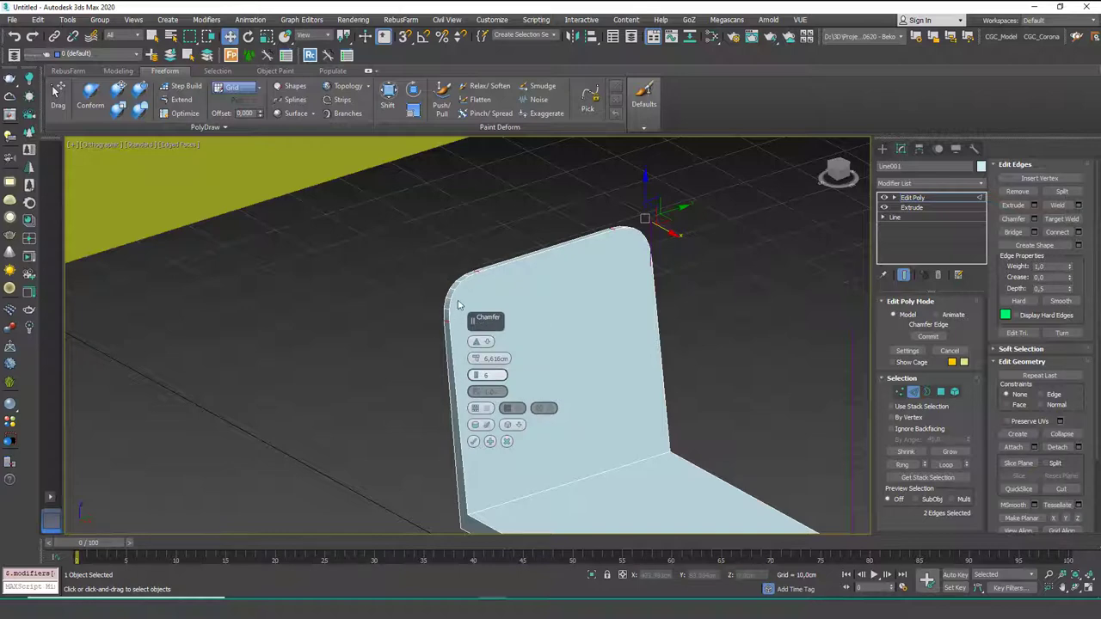
pyautogui.click(473, 442)
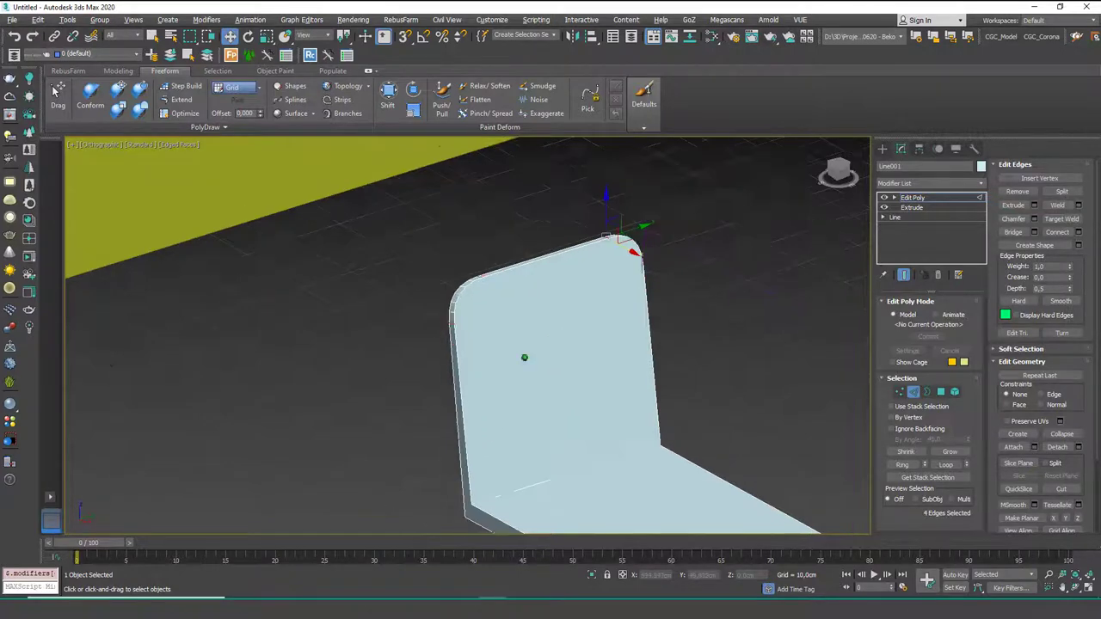
pyautogui.keyDown('alt'); pyautogui.moveTo(523, 361); pyautogui.dragTo(617, 410, button='middle'); pyautogui.keyUp('alt')
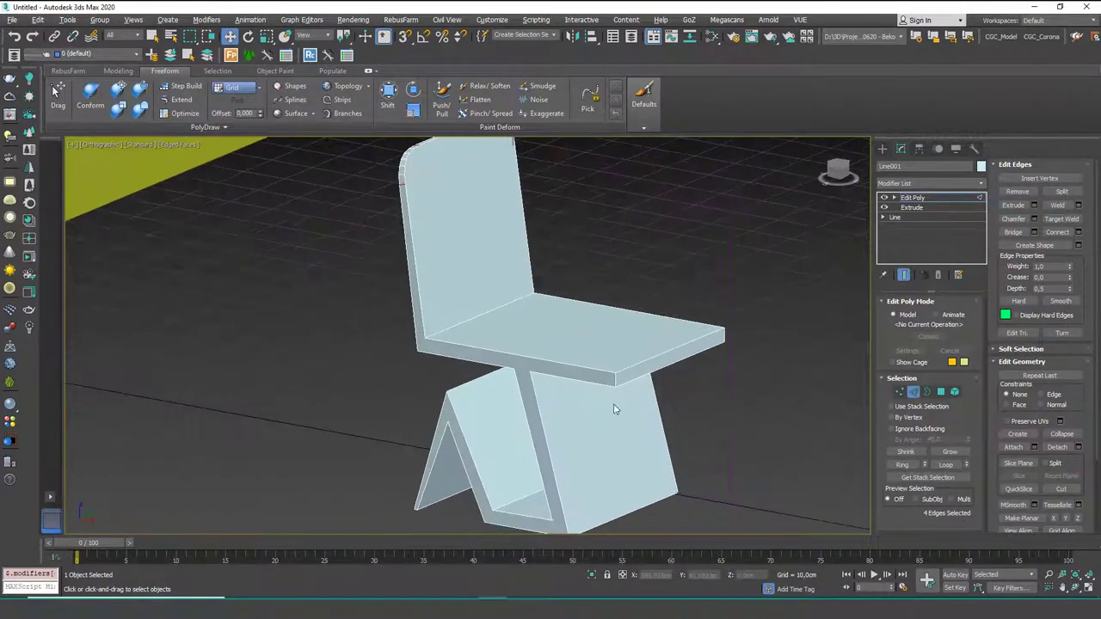
pyautogui.click(912, 197)
# Add a Chamfer modifier to the whole chair and set its amount to about 0.33 cm.
pyautogui.scroll(3, 459, 364)
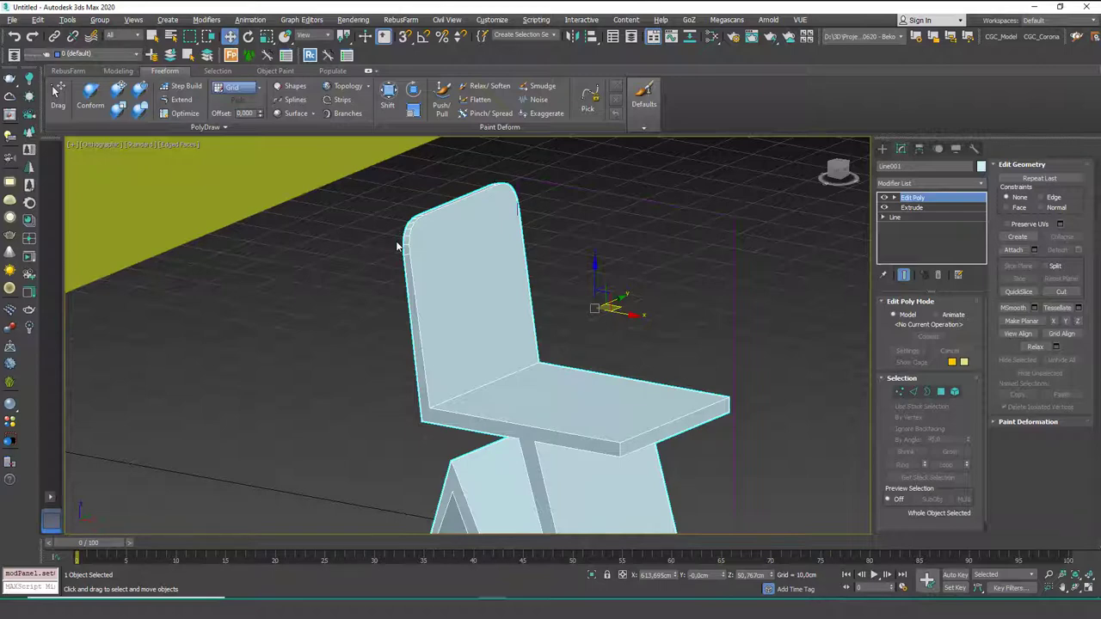
pyautogui.click(922, 183)
pyautogui.write('ch')
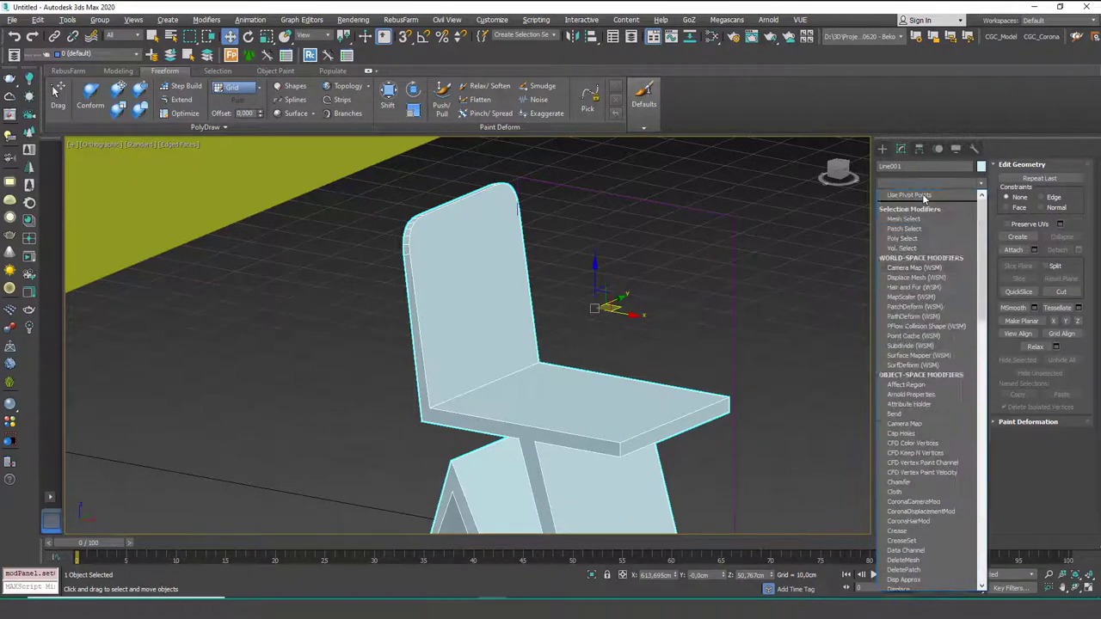
pyautogui.click(922, 195)
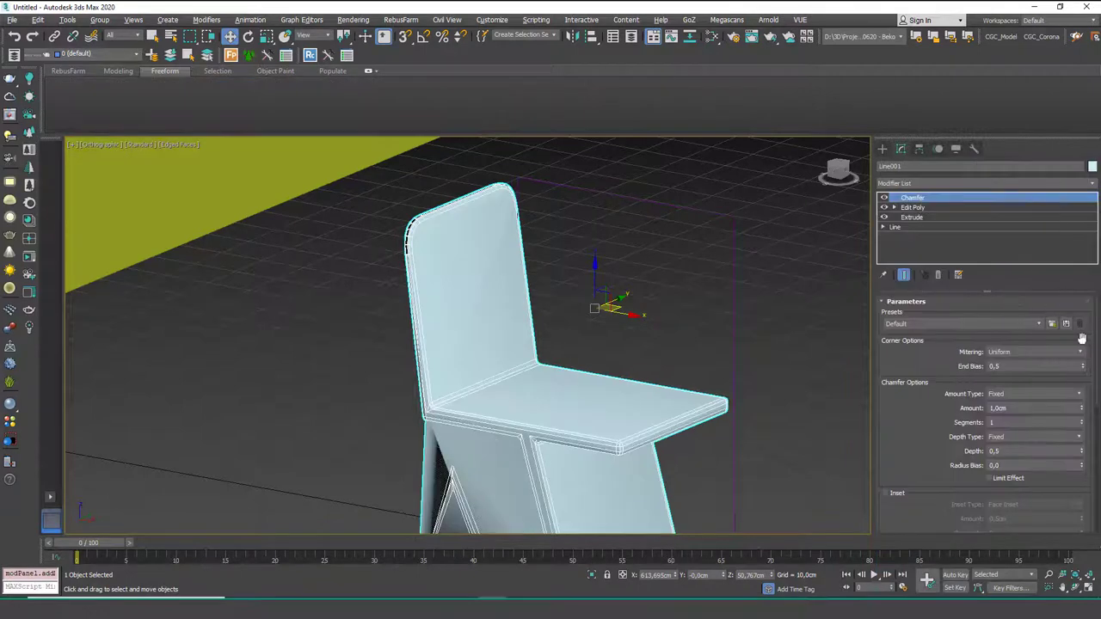
pyautogui.rightClick(1081, 412)
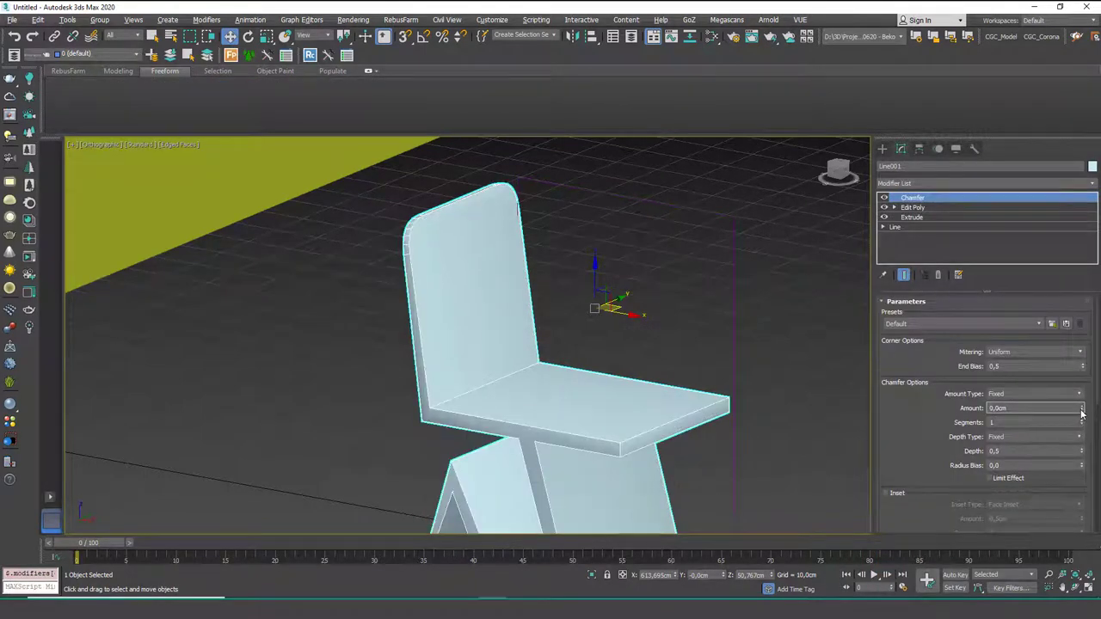
pyautogui.moveTo(1081, 408); pyautogui.dragTo(1081, 391)
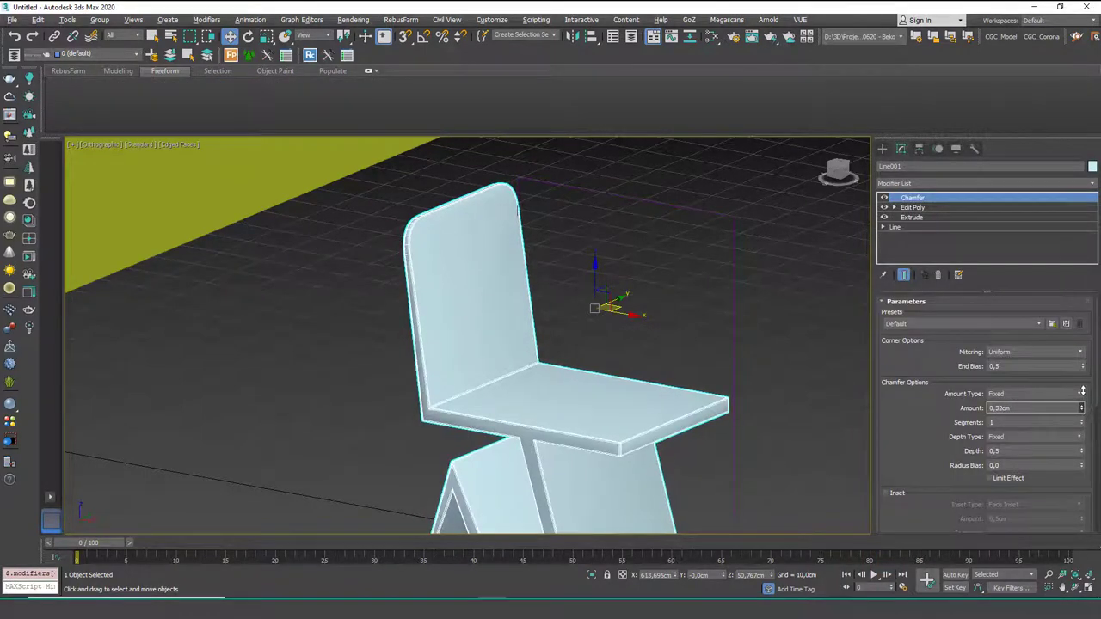
# Hide the edge display and examine the chamfered chair from different angles.
pyautogui.moveTo(615, 380)
pyautogui.keyDown('alt'); pyautogui.mouseDown(button='middle')
pyautogui.moveTo(531, 349)
pyautogui.moveTo(546, 327)
pyautogui.moveTo(630, 347)
pyautogui.moveTo(627, 361)
pyautogui.moveTo(669, 341)
pyautogui.mouseUp(button='middle'); pyautogui.keyUp('alt')
pyautogui.scroll(-2, 534, 356)
pyautogui.press('F4')
pyautogui.click(683, 348)
pyautogui.scroll(-3, 632, 349)
pyautogui.click(618, 344)
pyautogui.press('z')
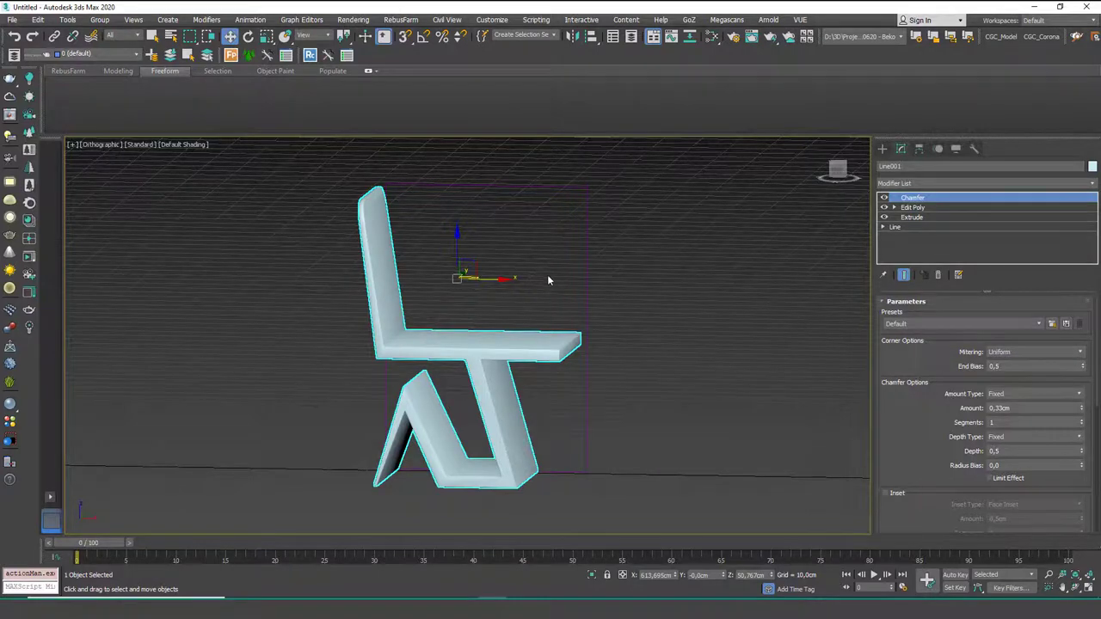
pyautogui.keyDown('alt'); pyautogui.moveTo(577, 336); pyautogui.dragTo(574, 320, button='middle'); pyautogui.keyUp('alt')
# In the front view, return to the base Line's vertices and move the backrest's two top vertices up and slightly backward.
pyautogui.press('l')
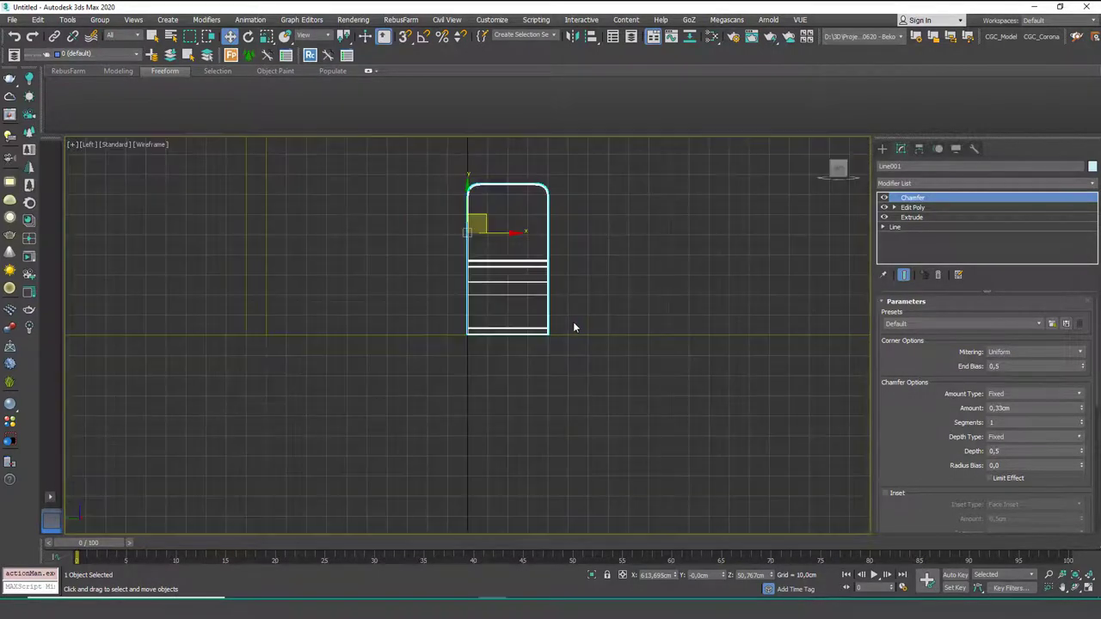
pyautogui.press('f')
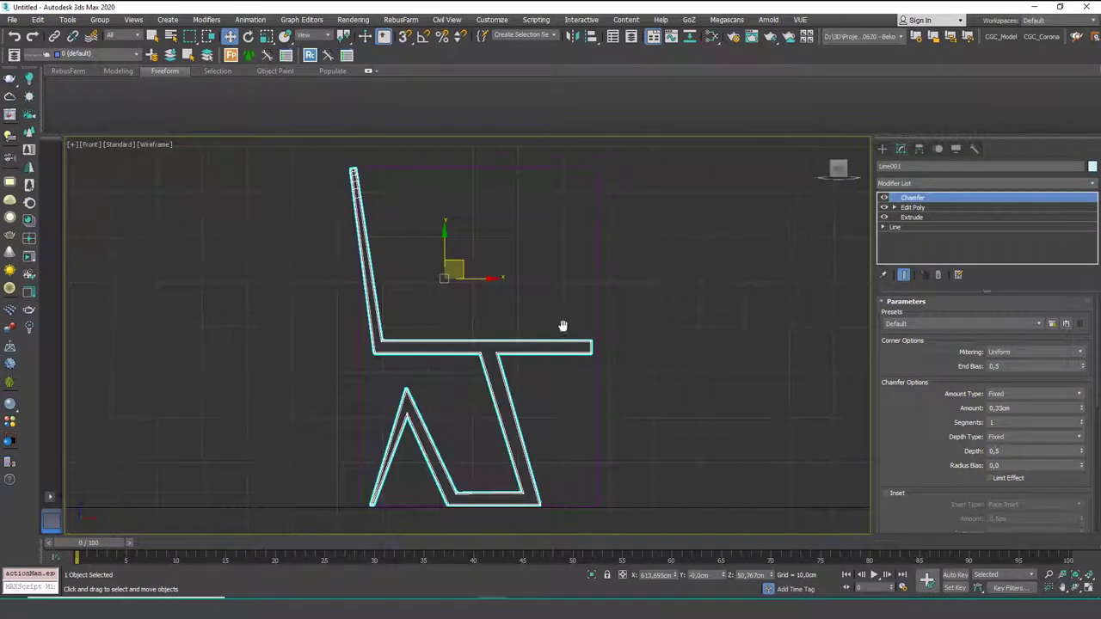
pyautogui.moveTo(562, 321); pyautogui.dragTo(568, 311, button='middle')
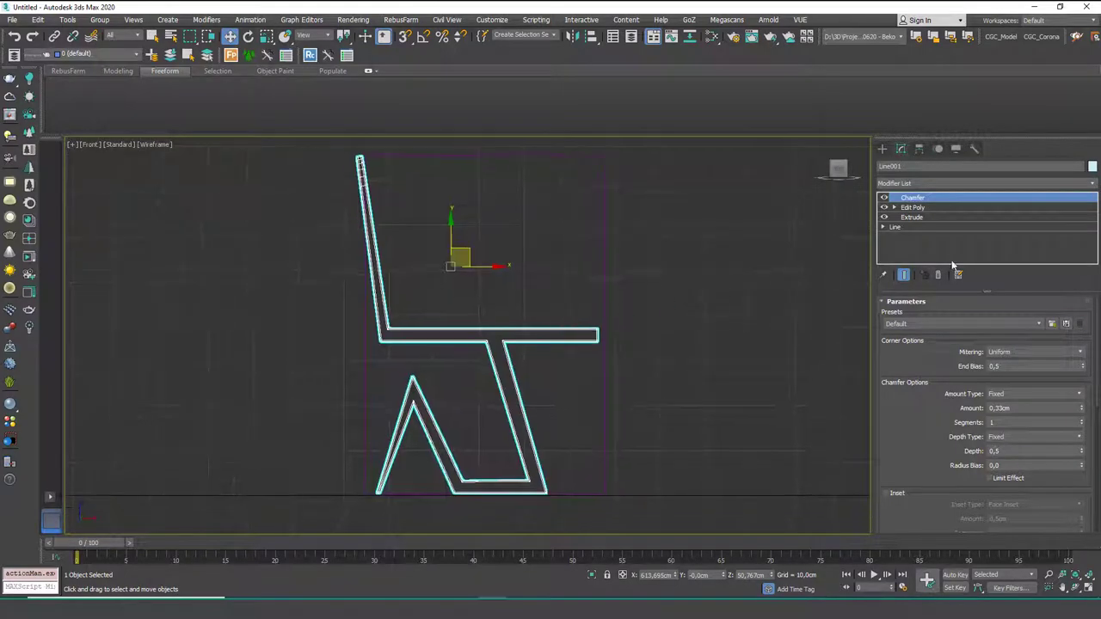
pyautogui.click(915, 229)
pyautogui.press('1')
pyautogui.moveTo(387, 164); pyautogui.dragTo(426, 240, button='middle')
pyautogui.moveTo(378, 222); pyautogui.dragTo(401, 184)
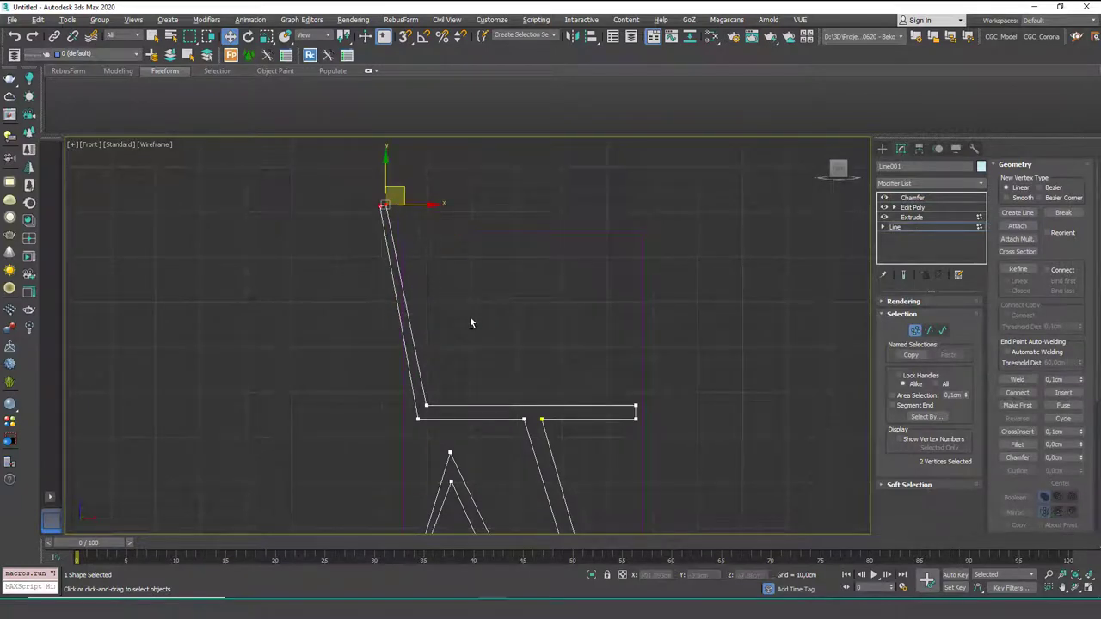
# Show the modifier stack's end result in a shaded 3D view and readjust the height and tilt of the backrest's top vertices.
pyautogui.moveTo(472, 318)
pyautogui.keyDown('alt'); pyautogui.mouseDown(button='middle')
pyautogui.moveTo(441, 337)
pyautogui.moveTo(456, 342)
pyautogui.moveTo(461, 380)
pyautogui.moveTo(454, 319)
pyautogui.mouseUp(button='middle'); pyautogui.keyUp('alt')
pyautogui.press('F3')
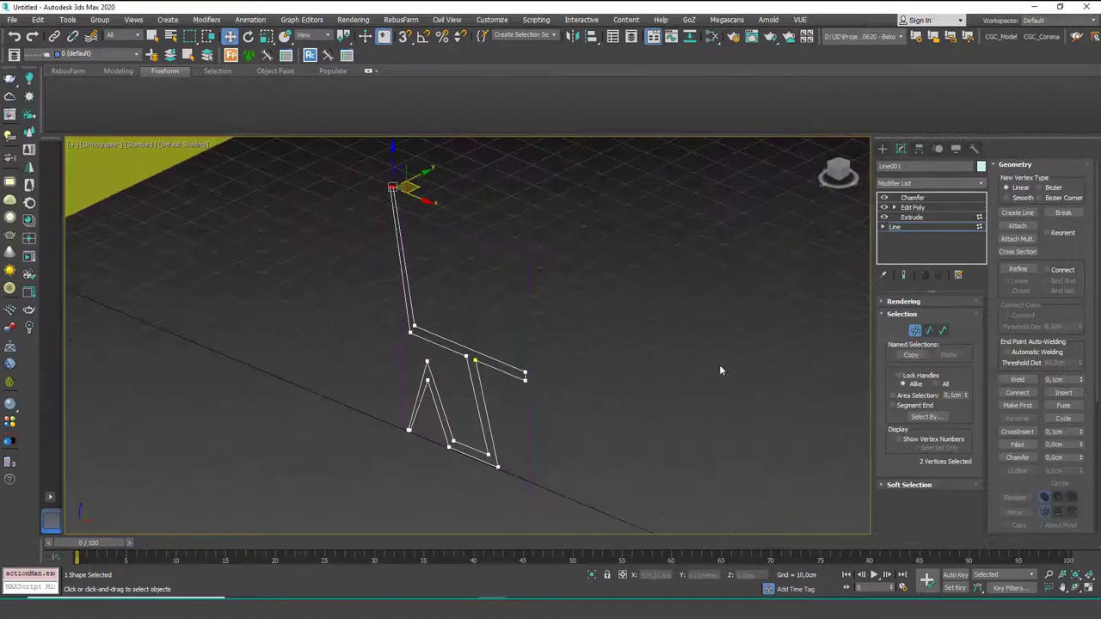
pyautogui.click(902, 275)
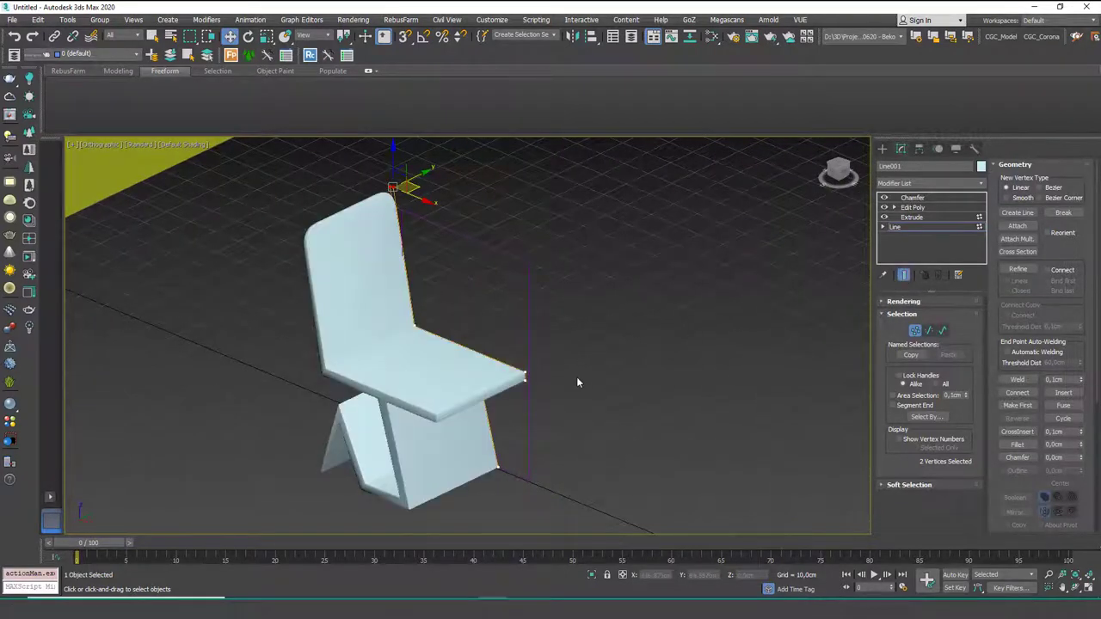
pyautogui.keyDown('alt'); pyautogui.moveTo(413, 222); pyautogui.dragTo(422, 249, button='middle'); pyautogui.keyUp('alt')
pyautogui.moveTo(422, 228)
pyautogui.mouseDown()
pyautogui.moveTo(380, 224)
pyautogui.moveTo(479, 252)
pyautogui.moveTo(419, 237)
pyautogui.mouseUp()
pyautogui.keyDown('alt'); pyautogui.moveTo(420, 238); pyautogui.dragTo(435, 217, button='middle'); pyautogui.keyUp('alt')
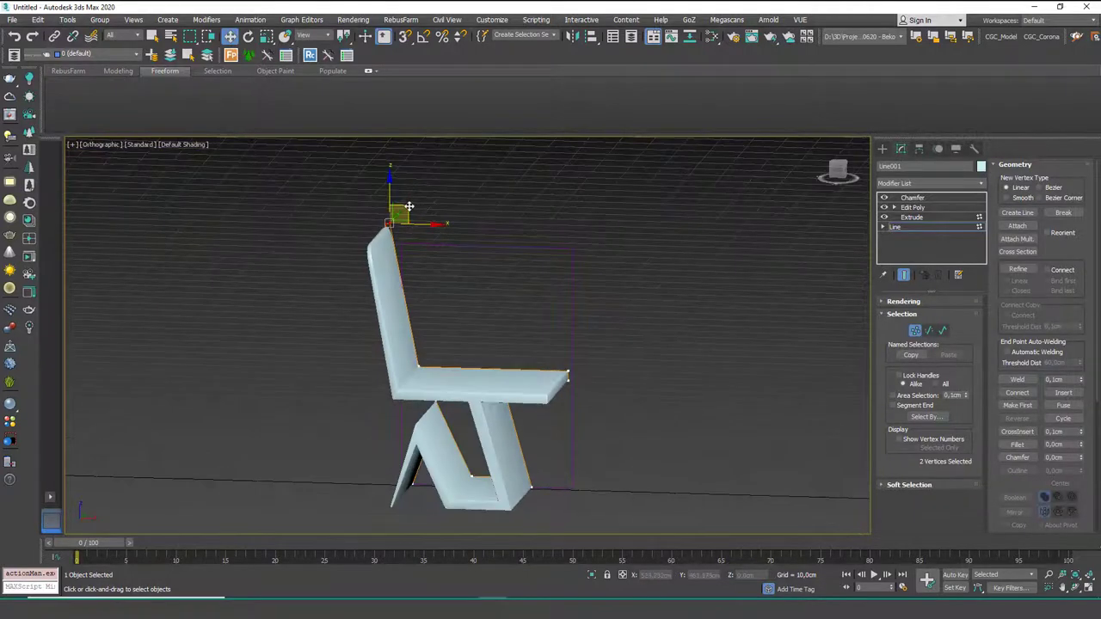
pyautogui.moveTo(408, 205); pyautogui.dragTo(413, 210)
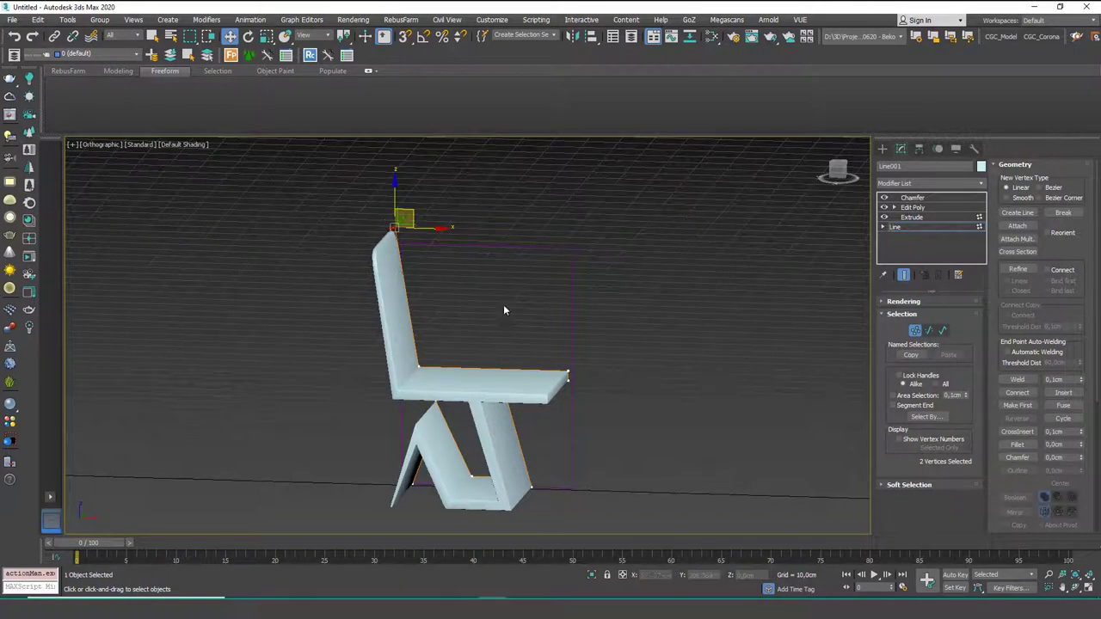
# Shift the backrest's vertices toward the seat's front to shorten the seat, and select the two vertices of its front edge.
pyautogui.keyDown('alt'); pyautogui.moveTo(530, 355); pyautogui.dragTo(528, 344, button='middle'); pyautogui.keyUp('alt')
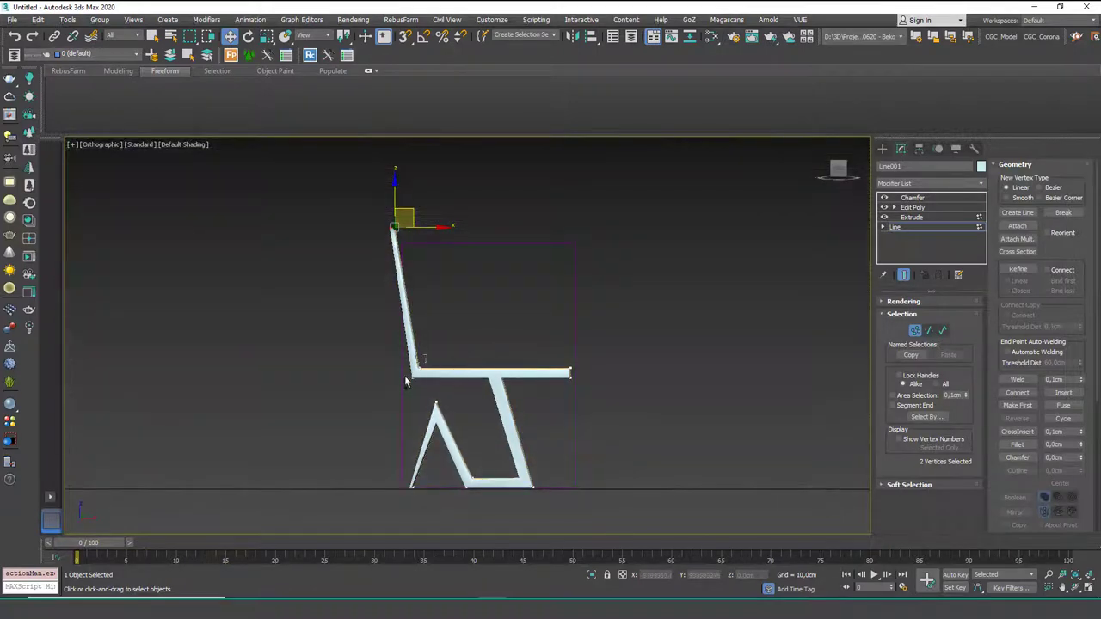
pyautogui.moveTo(405, 375); pyautogui.dragTo(464, 379)
pyautogui.moveTo(561, 344); pyautogui.dragTo(580, 389)
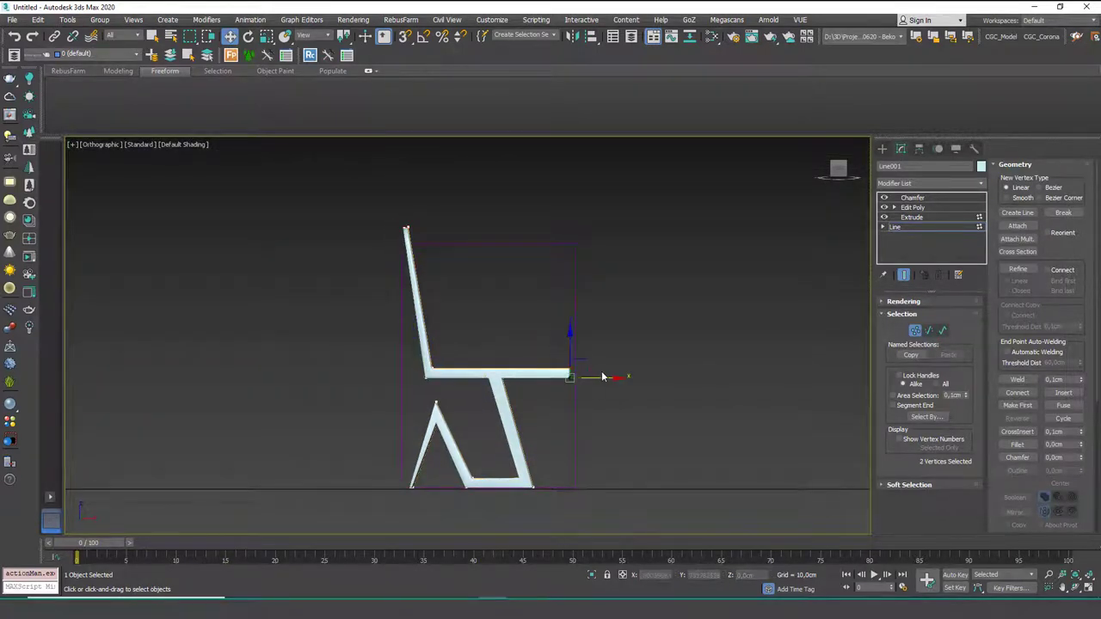
pyautogui.keyDown('alt'); pyautogui.moveTo(587, 347); pyautogui.dragTo(542, 307, button='middle'); pyautogui.keyUp('alt')
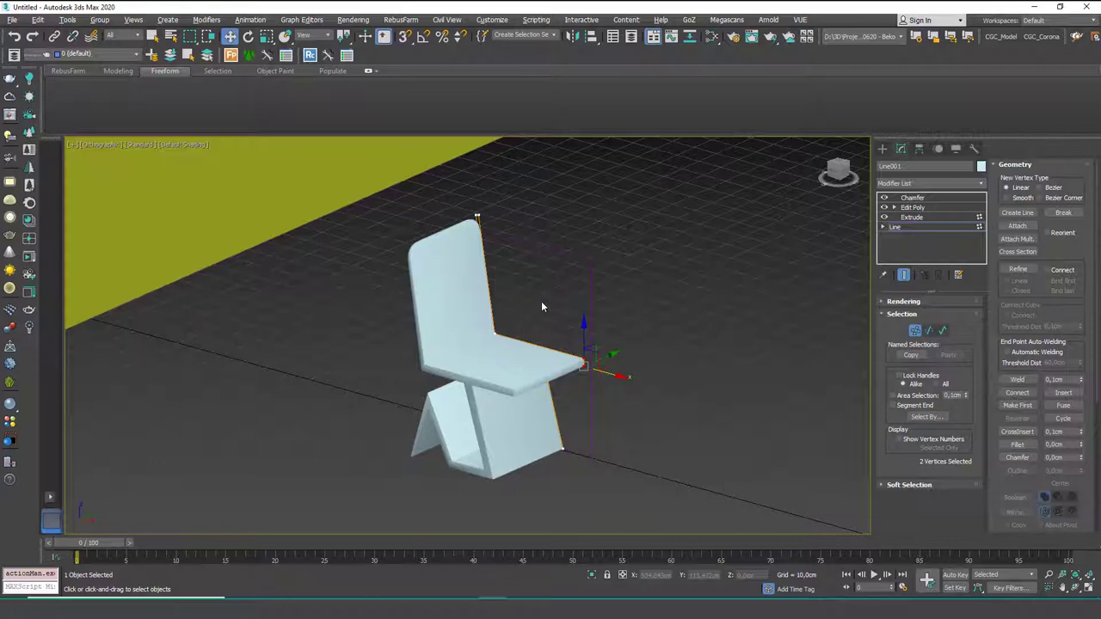
# Move the front leg's upper rear vertex slightly backward along the seat's underside to widen the leg's top.
pyautogui.keyDown('alt'); pyautogui.moveTo(470, 403); pyautogui.dragTo(546, 370, button='middle'); pyautogui.keyUp('alt')
pyautogui.scroll(2, 523, 392)
pyautogui.click(519, 363)
pyautogui.moveTo(548, 361); pyautogui.dragTo(542, 362)
# Move the inner corner vertex at the front leg's foot backward to thicken the leg's lower end, and deselect the chair.
pyautogui.moveTo(551, 467)
pyautogui.keyDown('alt'); pyautogui.mouseDown(button='middle')
pyautogui.moveTo(556, 476)
pyautogui.moveTo(562, 465)
pyautogui.mouseUp(button='middle'); pyautogui.keyUp('alt')
pyautogui.click(550, 467)
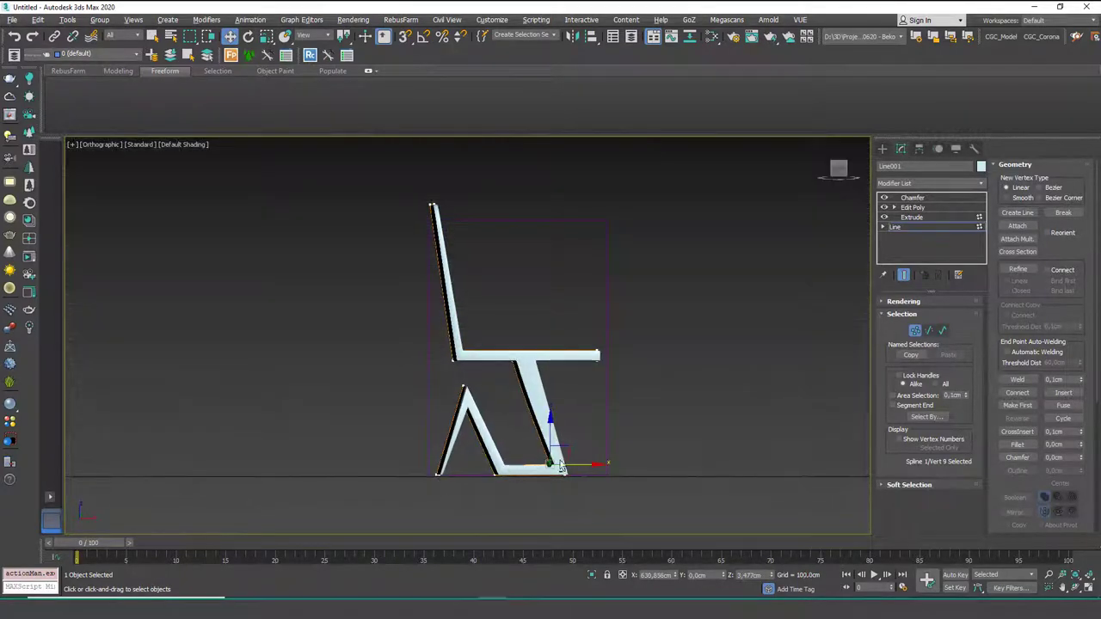
pyautogui.moveTo(578, 465); pyautogui.dragTo(562, 448)
pyautogui.keyDown('alt'); pyautogui.moveTo(562, 447); pyautogui.dragTo(586, 463, button='middle'); pyautogui.keyUp('alt')
pyautogui.press('1')
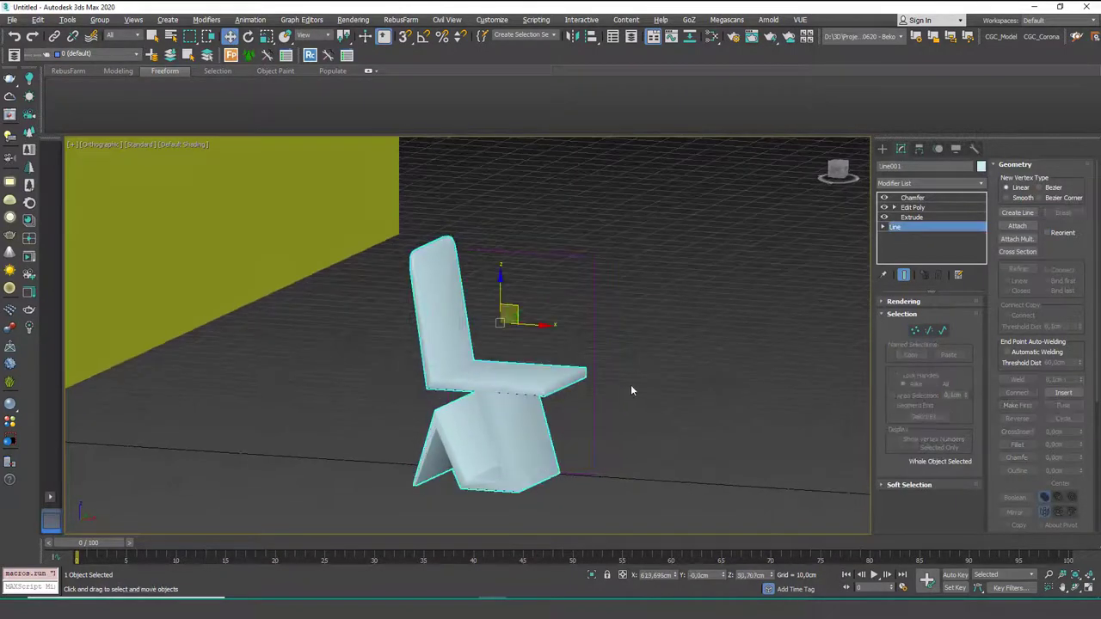
pyautogui.click(631, 386)
pyautogui.press('F4')
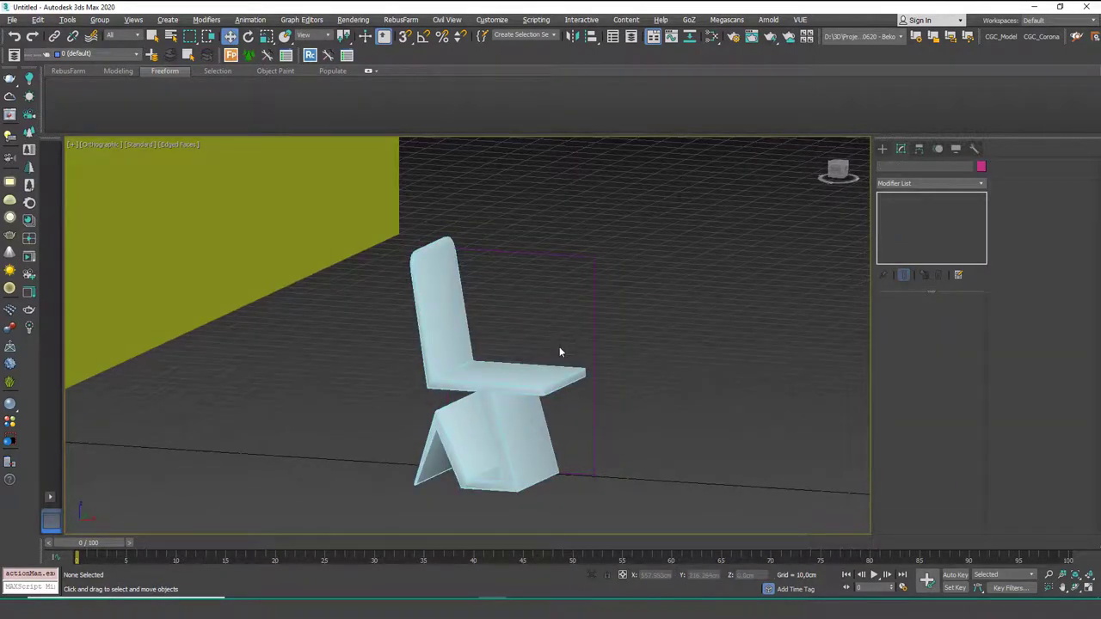
pyautogui.press('F4')
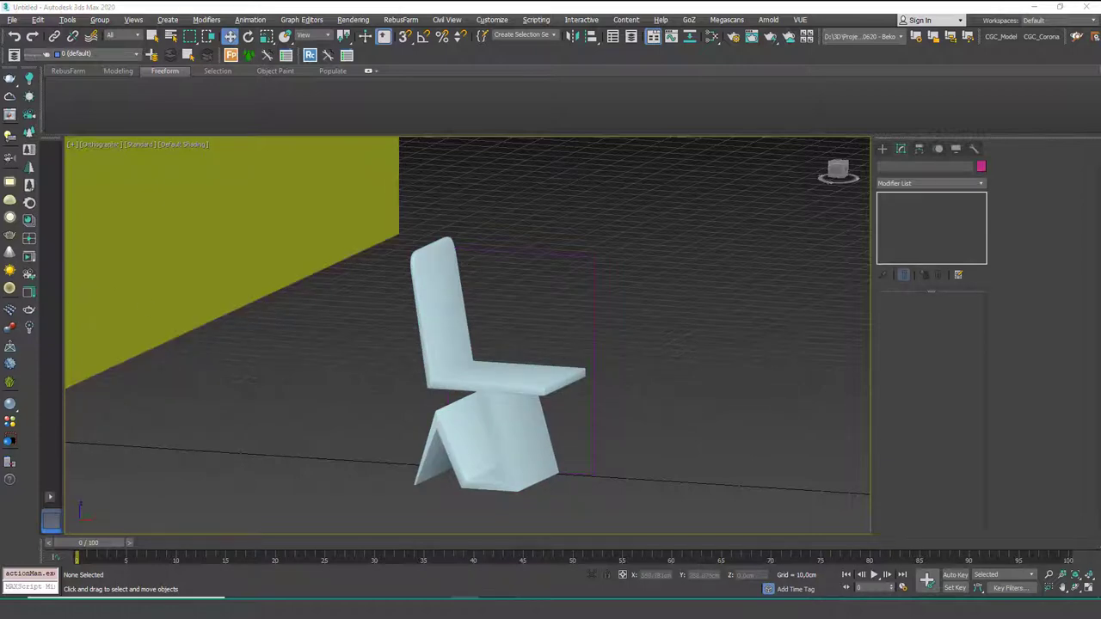
# Examine the sofa reference image, especially the wooden side panels and base that form its frame.
pyautogui.moveTo(0, 307); pyautogui.dragTo(307, 305, button='right')
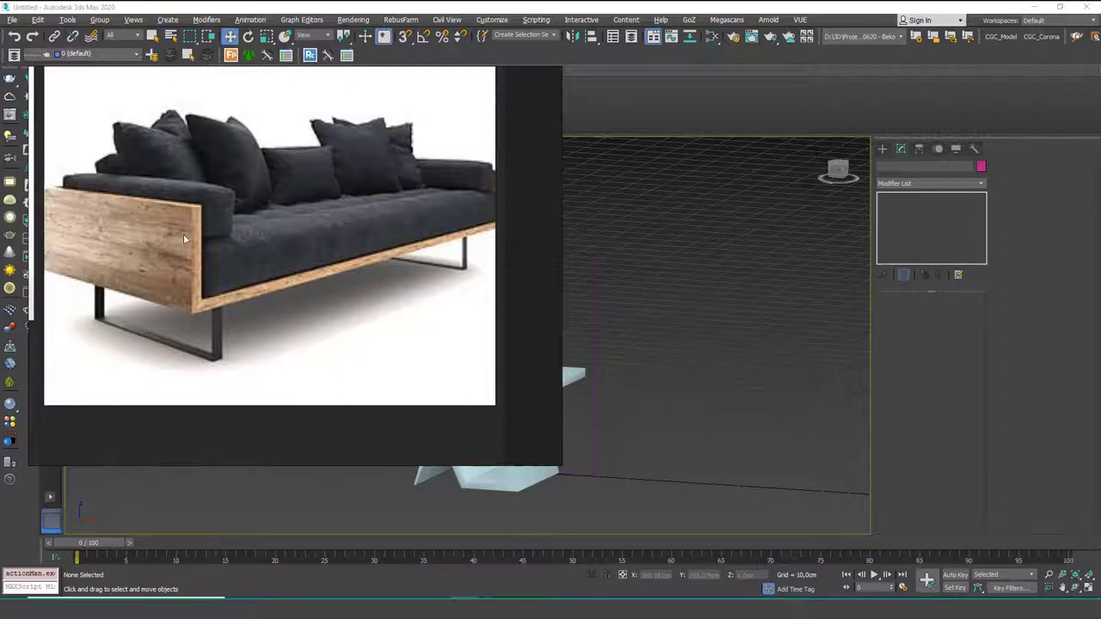
pyautogui.moveTo(429, 306); pyautogui.dragTo(0, 316, button='right')
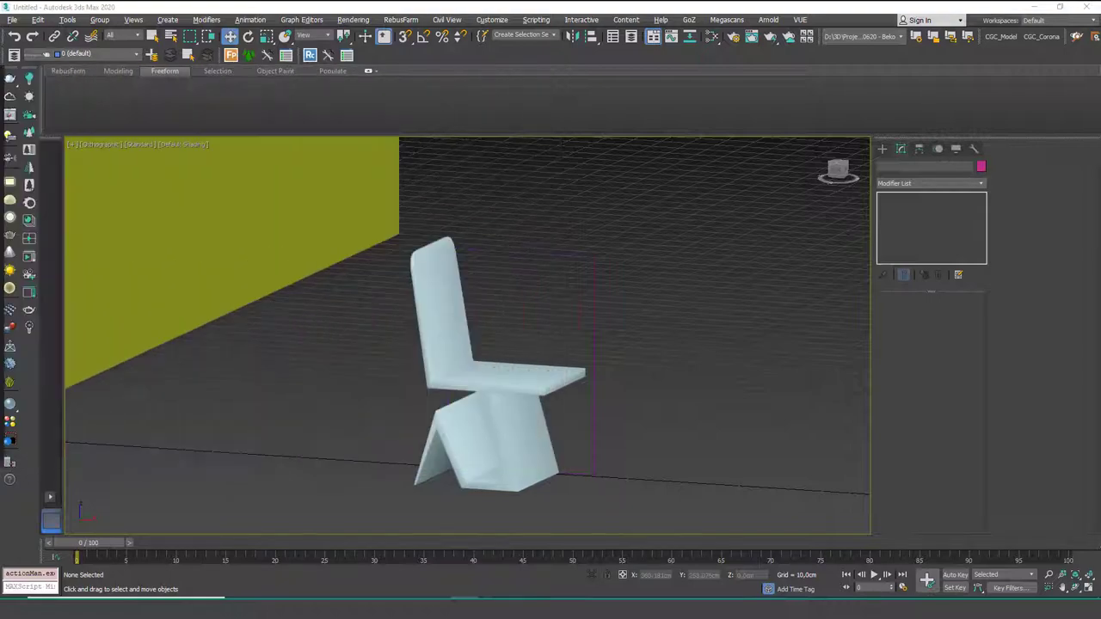
pyautogui.scroll(-3, 534, 362)
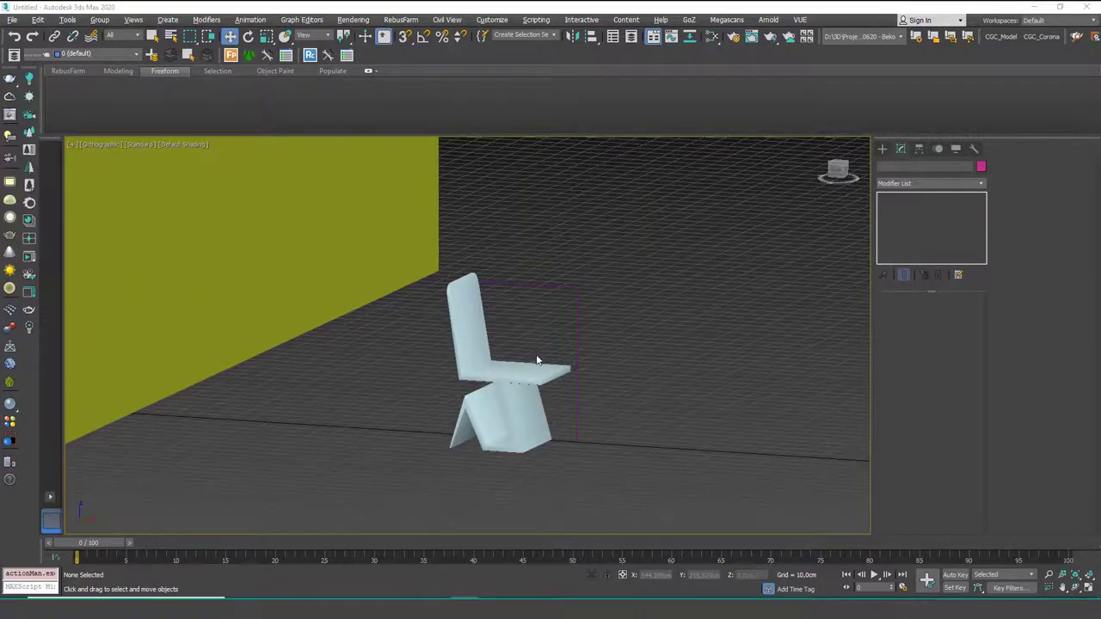
# Draw a rectangle about 410 cm wide and 140 cm high beside the chair in the front view.
pyautogui.scroll(-2, 537, 359)
pyautogui.press('f')
pyautogui.scroll(-4, 455, 337)
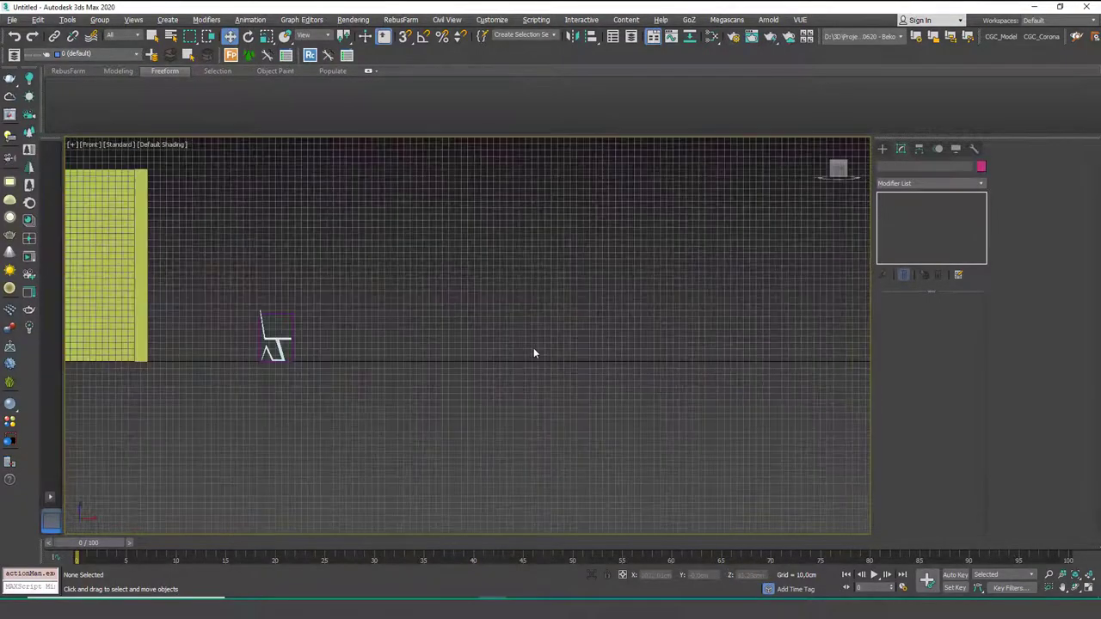
pyautogui.scroll(2, 533, 353)
pyautogui.click(881, 148)
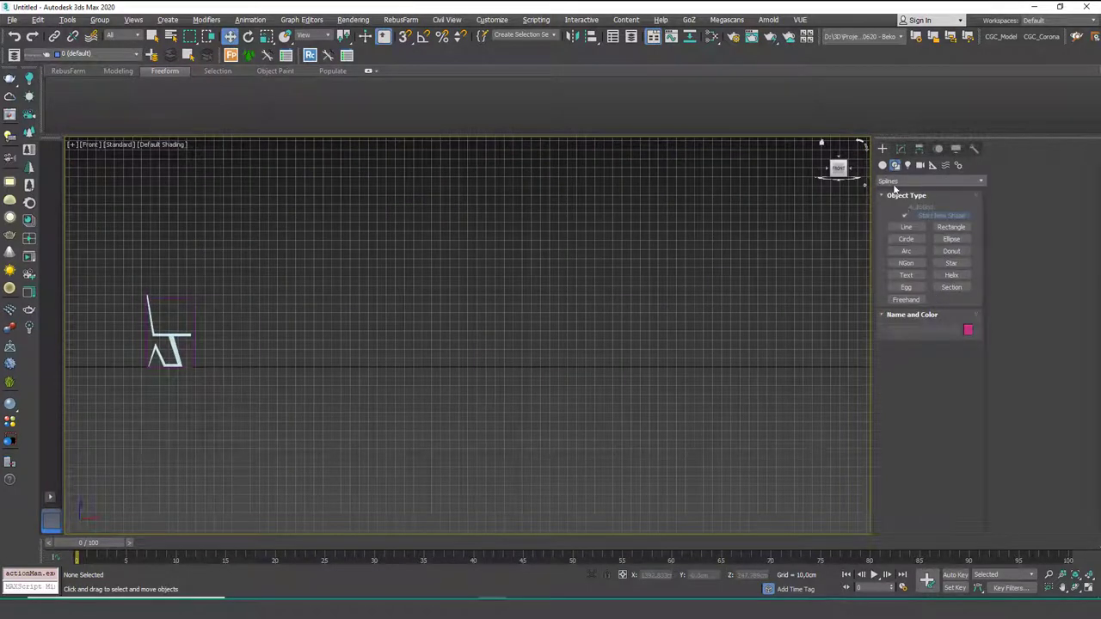
pyautogui.click(951, 226)
pyautogui.moveTo(411, 362); pyautogui.dragTo(496, 322)
pyautogui.moveTo(701, 223); pyautogui.dragTo(782, 236)
pyautogui.rightClick(455, 285)
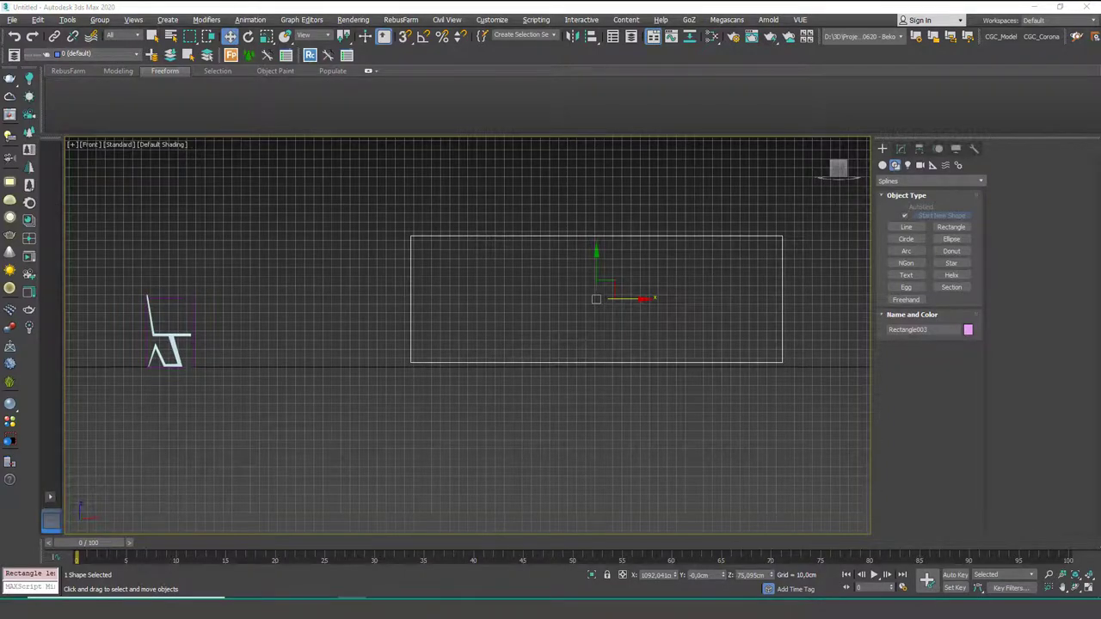
# Set the new rectangle's width to 250 cm and its length to 60 cm.
pyautogui.moveTo(0, 68); pyautogui.dragTo(0, 75)
pyautogui.click(496, 5)
pyautogui.scroll(2, 710, 256)
pyautogui.moveTo(748, 257); pyautogui.dragTo(720, 264, button='middle')
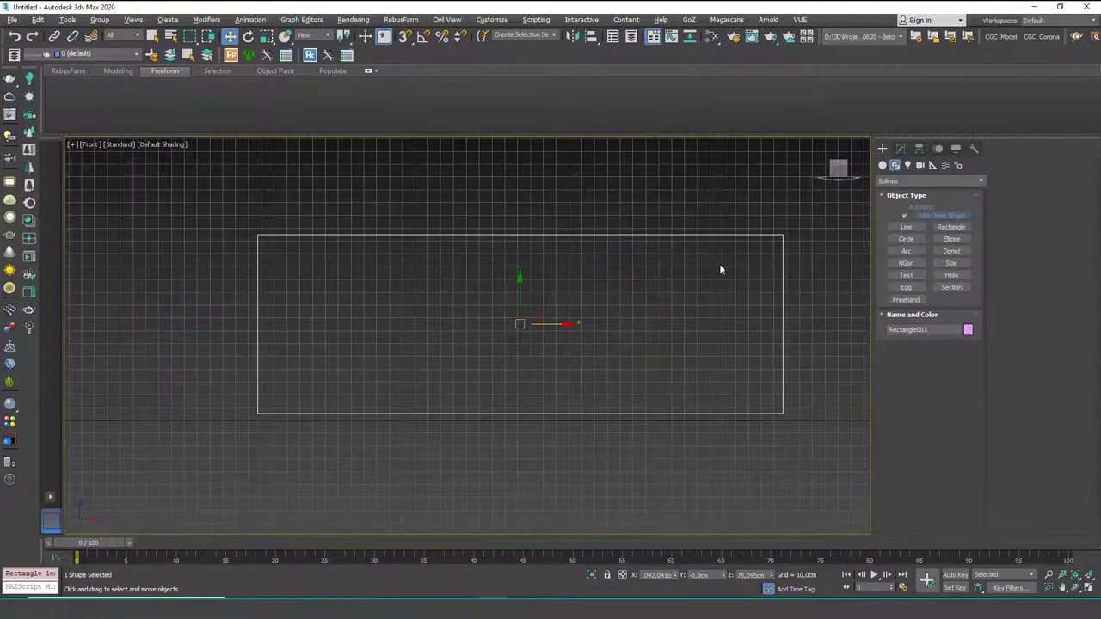
pyautogui.click(900, 149)
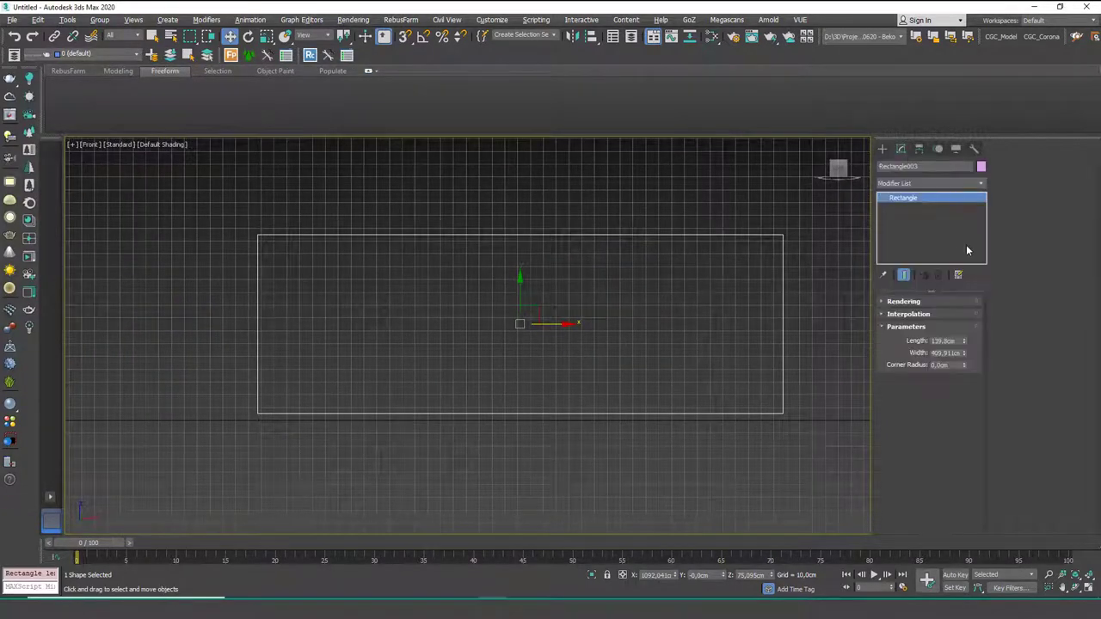
pyautogui.moveTo(964, 354); pyautogui.dragTo(964, 370)
pyautogui.doubleClick(950, 353)
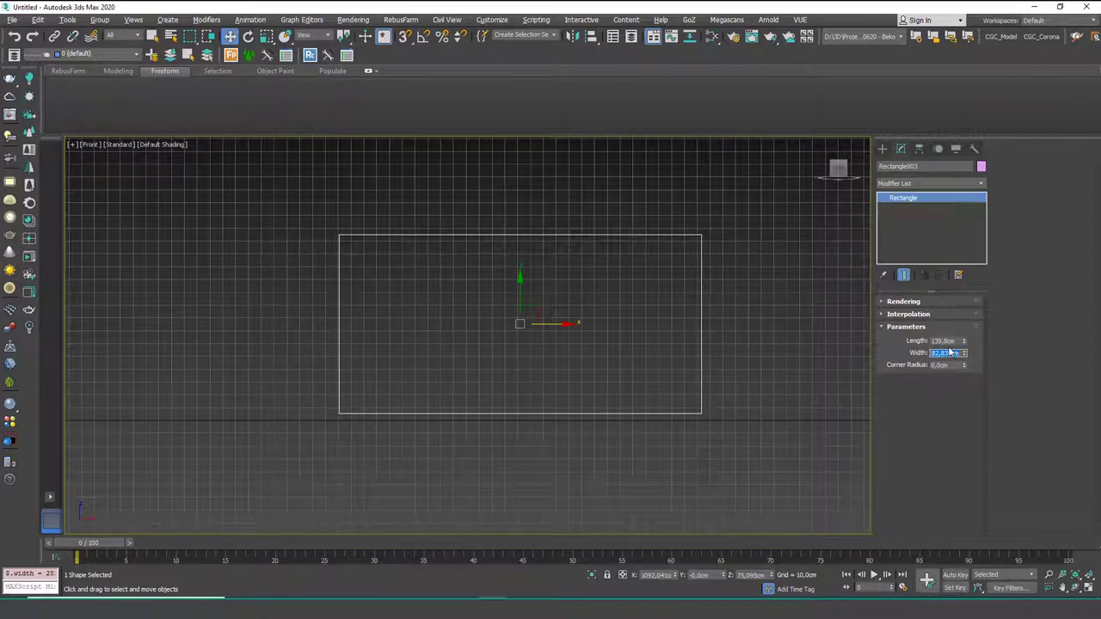
pyautogui.write('250')
pyautogui.press('Return')
pyautogui.press('Tab')
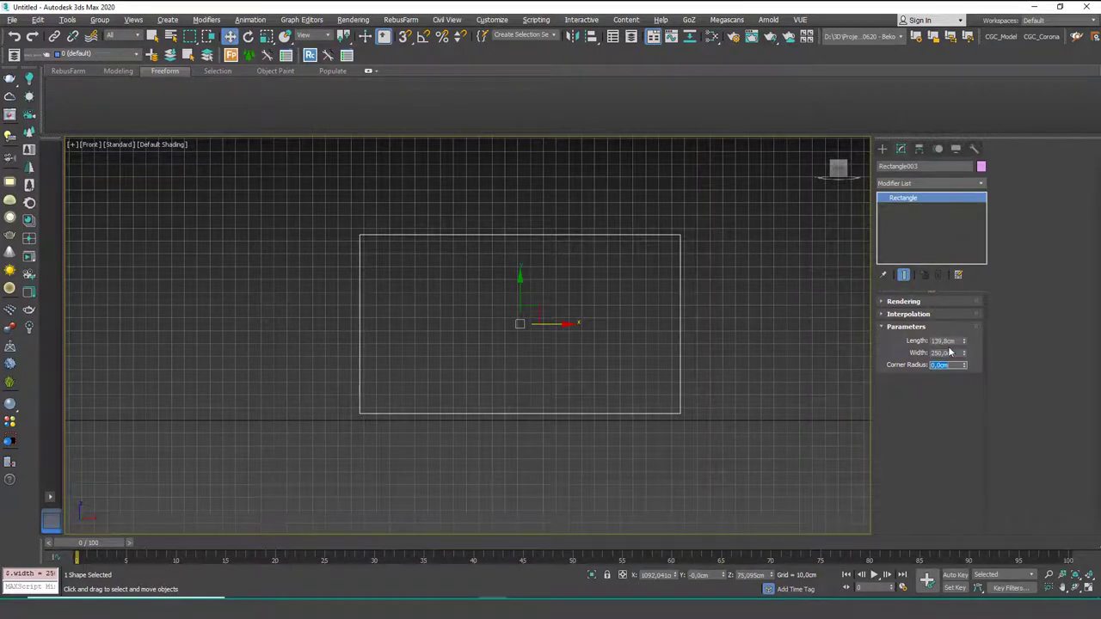
pyautogui.click(946, 342)
pyautogui.press('Return')
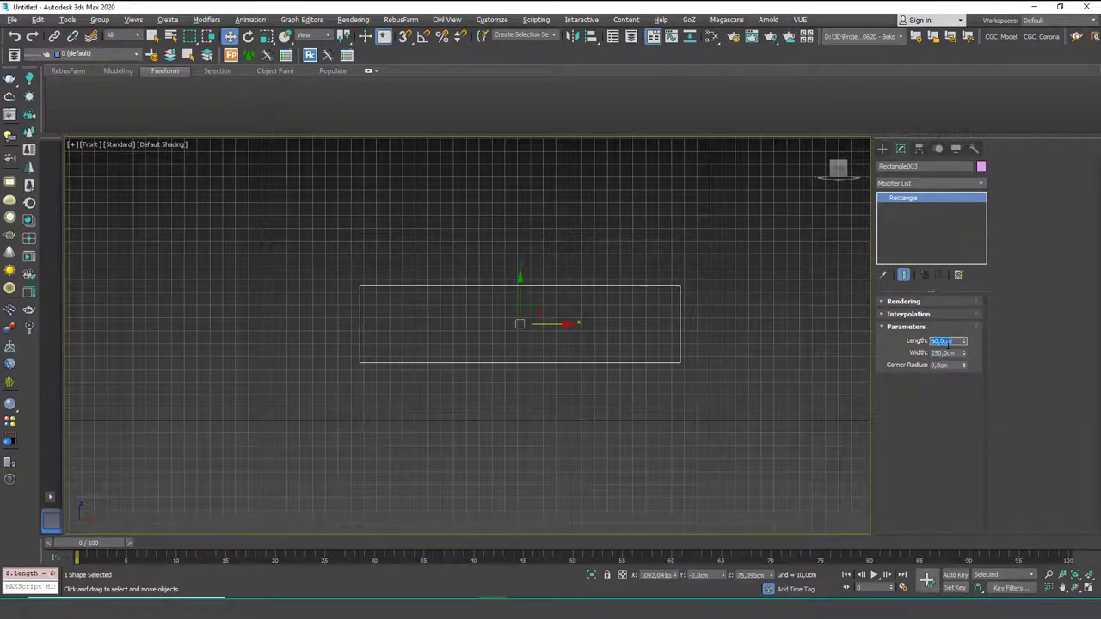
# Lower the rectangle onto the ground line, deselect it, and start the Line tool.
pyautogui.moveTo(520, 278); pyautogui.dragTo(518, 338)
pyautogui.scroll(4, 576, 401)
pyautogui.click(697, 245)
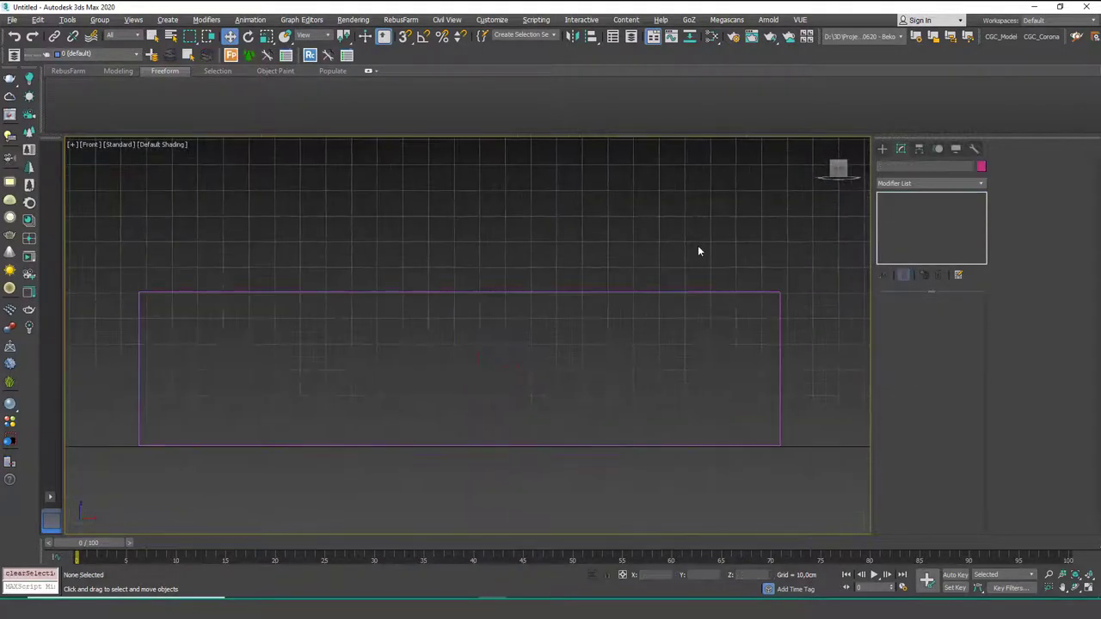
pyautogui.click(883, 150)
pyautogui.click(906, 228)
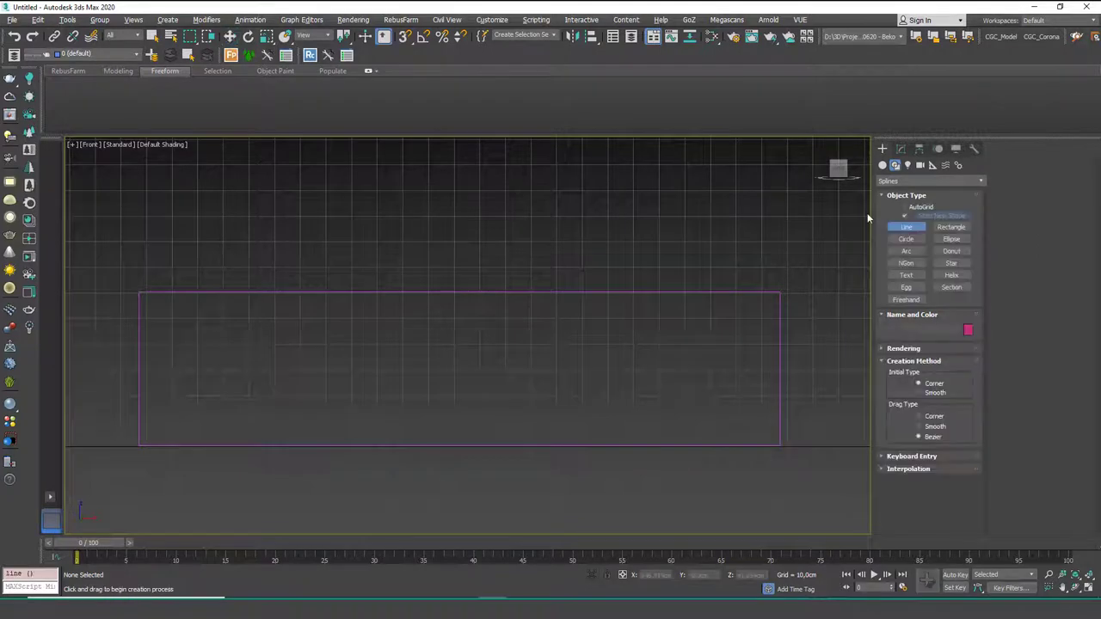
pyautogui.click(139, 292)
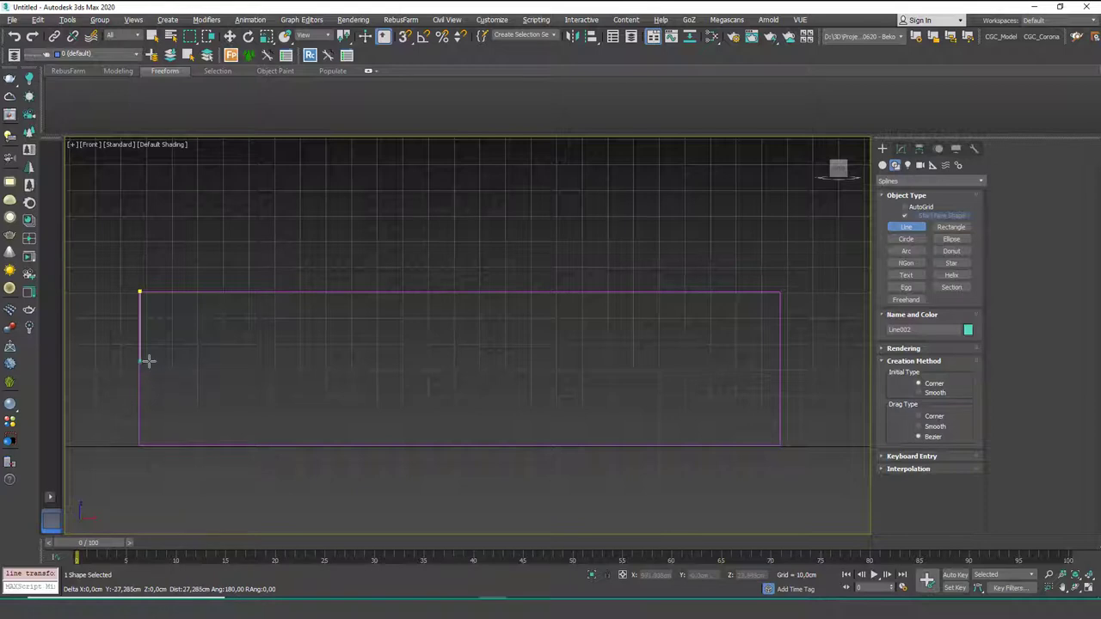
pyautogui.click(463, 607)
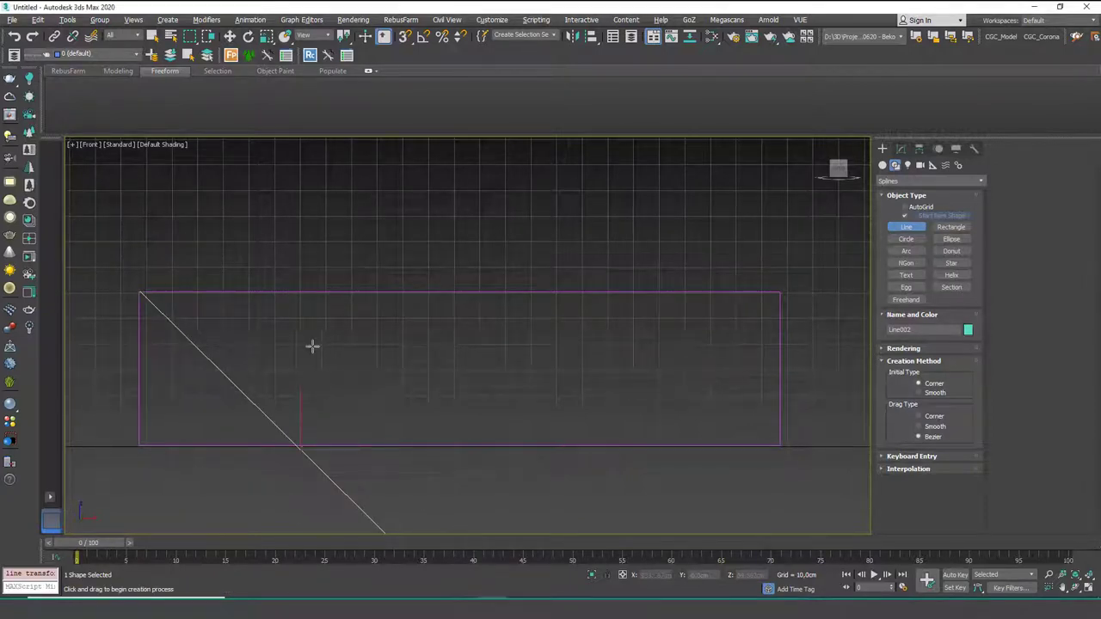
pyautogui.hotkey('ctrl', 'z')
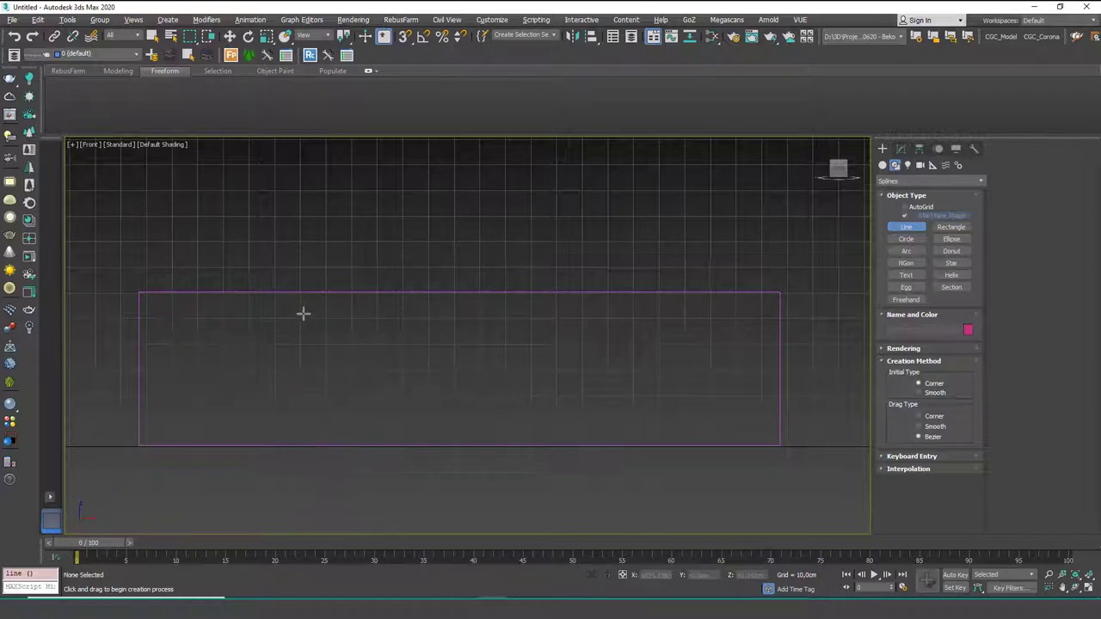
# Draw an open U-shaped line about 250 cm wide inside the rectangle, with both ends at its upper corners.
pyautogui.click(140, 293)
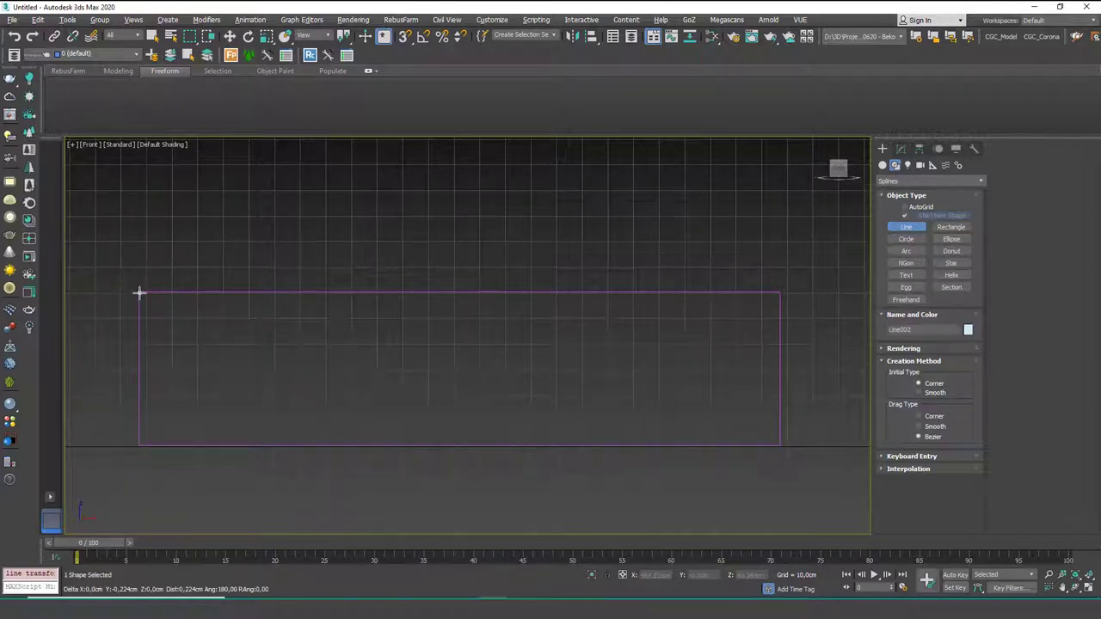
pyautogui.click(140, 389)
pyautogui.click(780, 389)
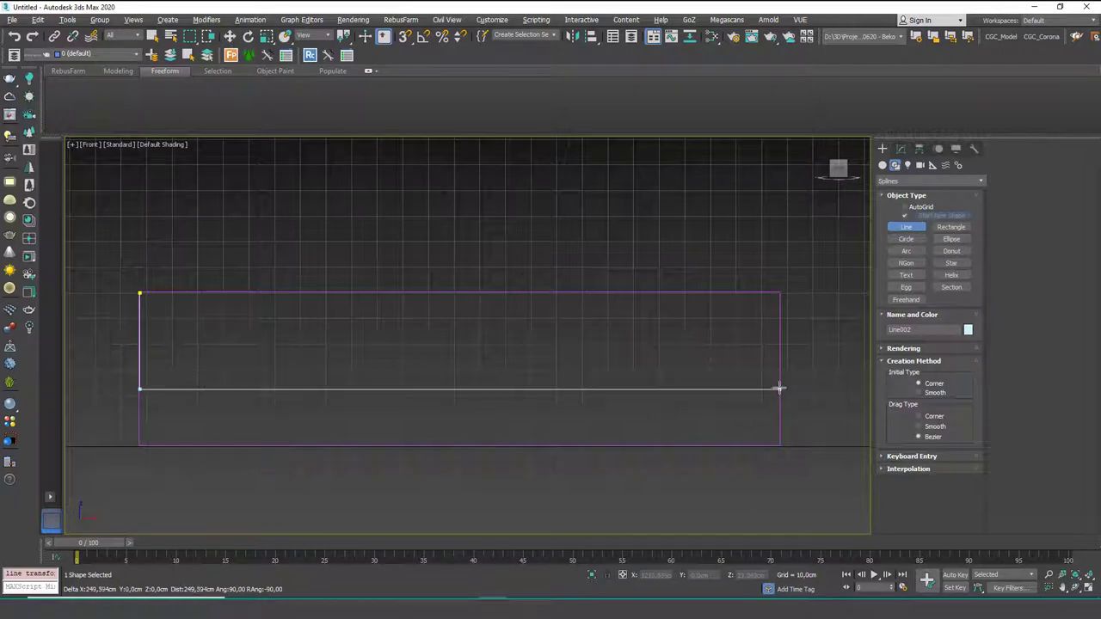
pyautogui.rightClick(787, 286)
pyautogui.rightClick(785, 289)
# Compare the heights of the U-shaped line's two upper end vertices.
pyautogui.press('1')
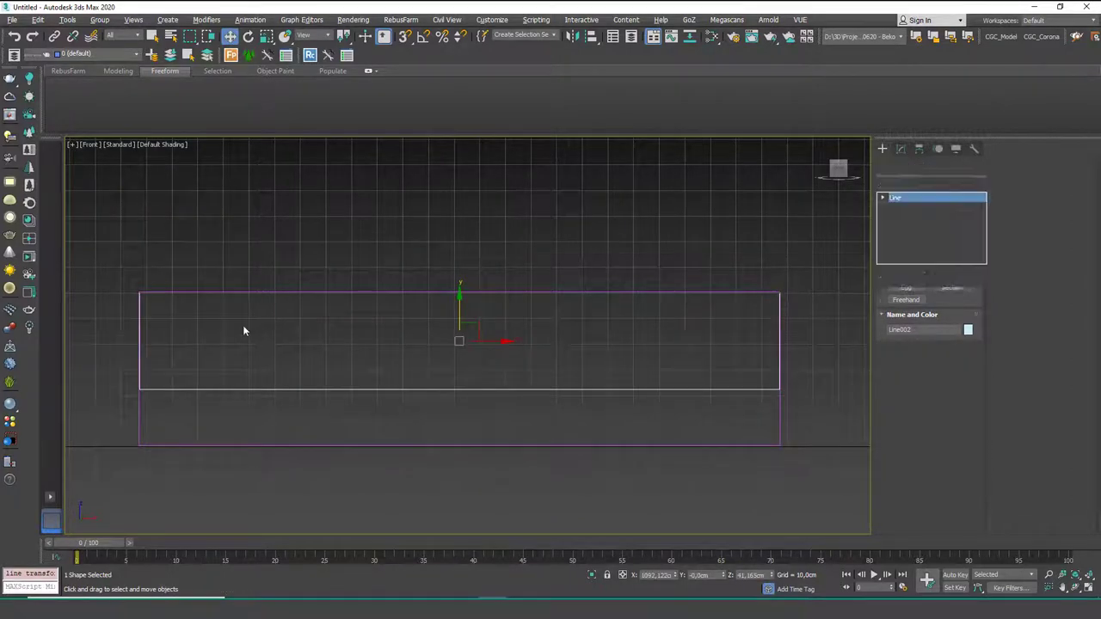
pyautogui.click(139, 293)
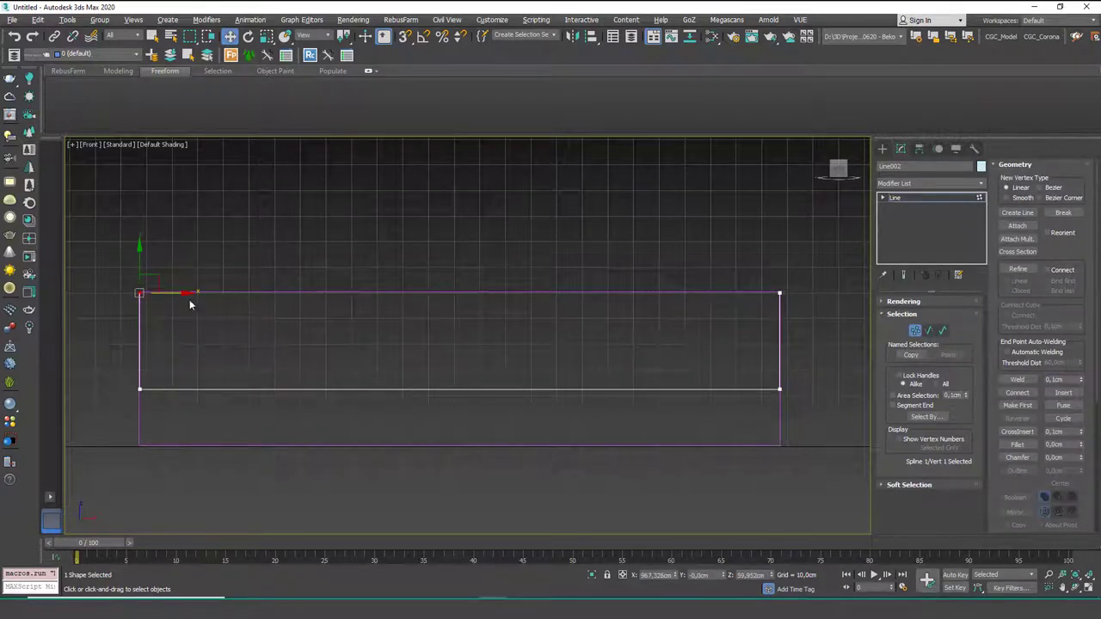
pyautogui.click(780, 294)
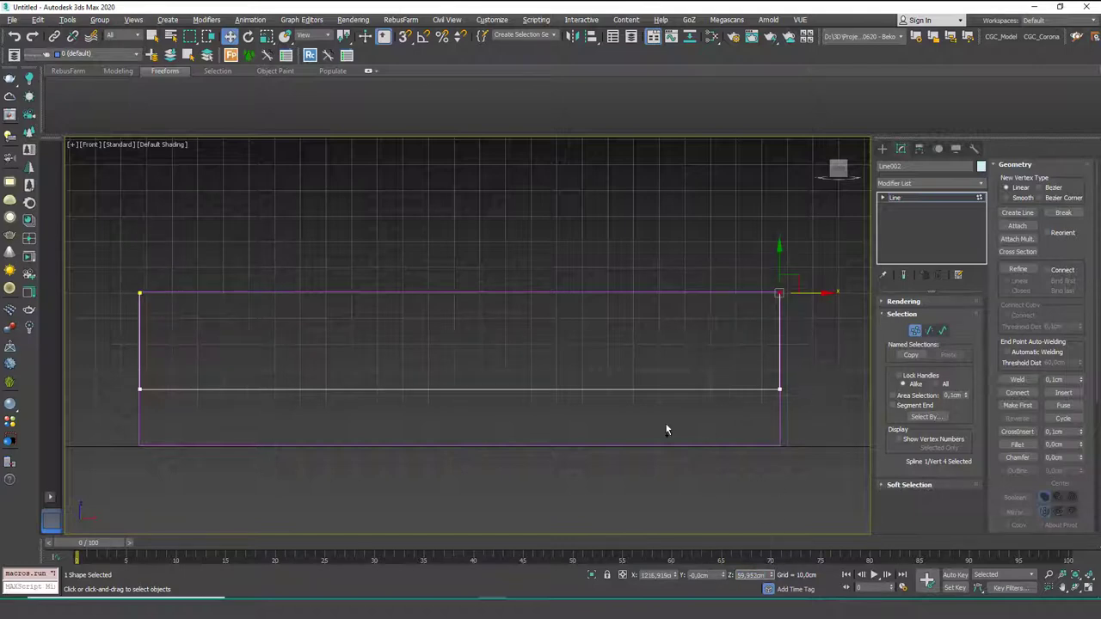
pyautogui.moveTo(594, 338); pyautogui.dragTo(591, 335, button='middle')
pyautogui.moveTo(729, 272); pyautogui.dragTo(800, 317)
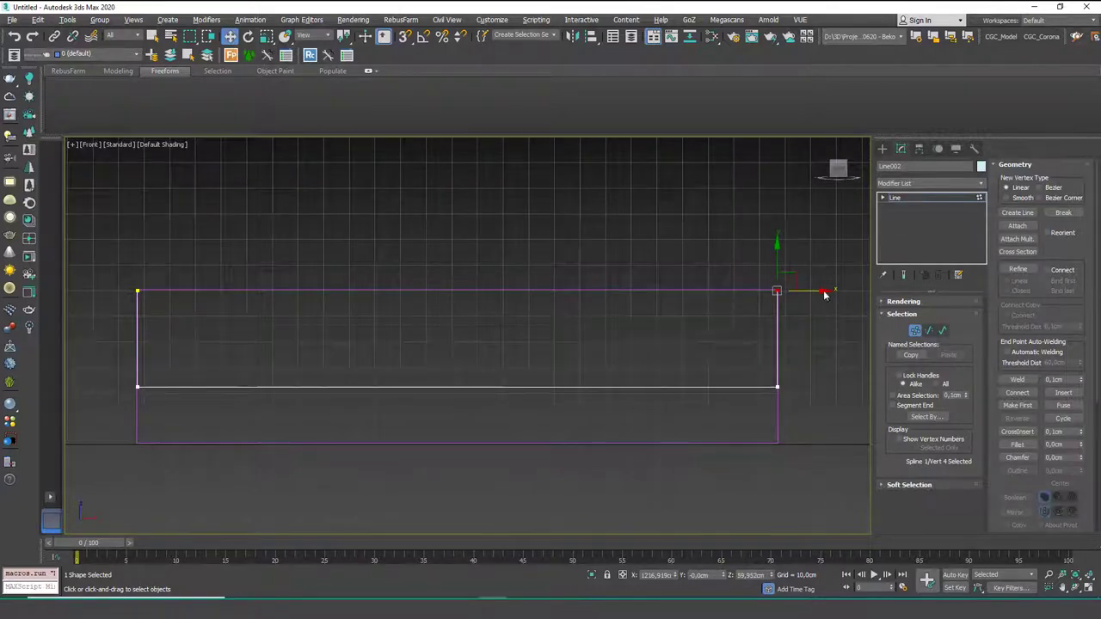
# Outline the U-shaped spline inward by 4.2 cm to give the sofa frame its thickness.
pyautogui.press('3')
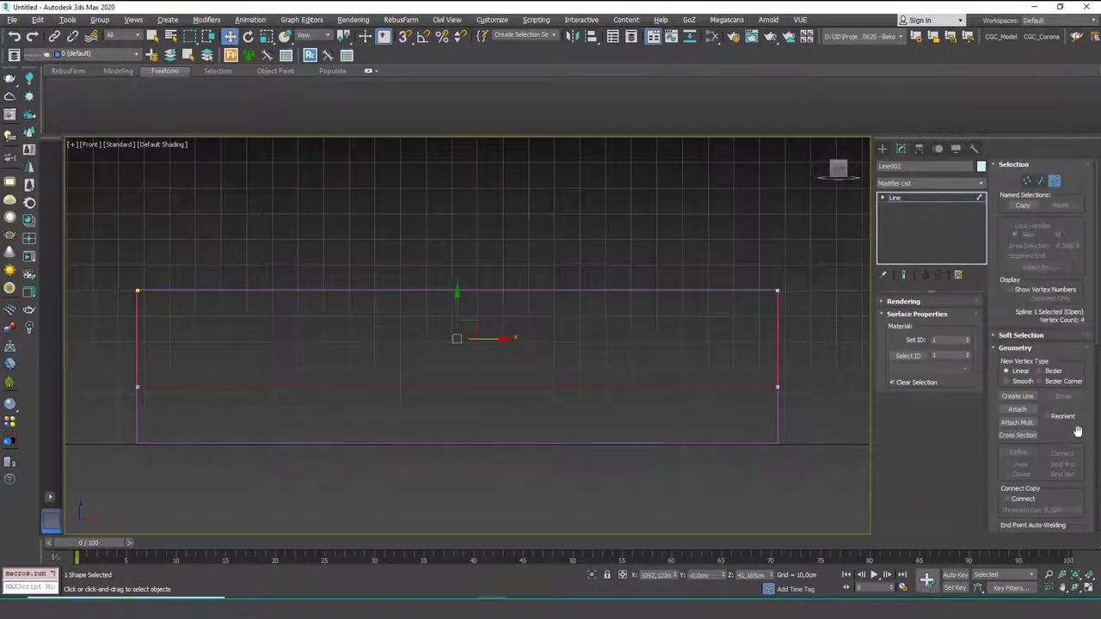
pyautogui.scroll(-5, 1070, 364)
pyautogui.moveTo(1082, 472); pyautogui.dragTo(1083, 447)
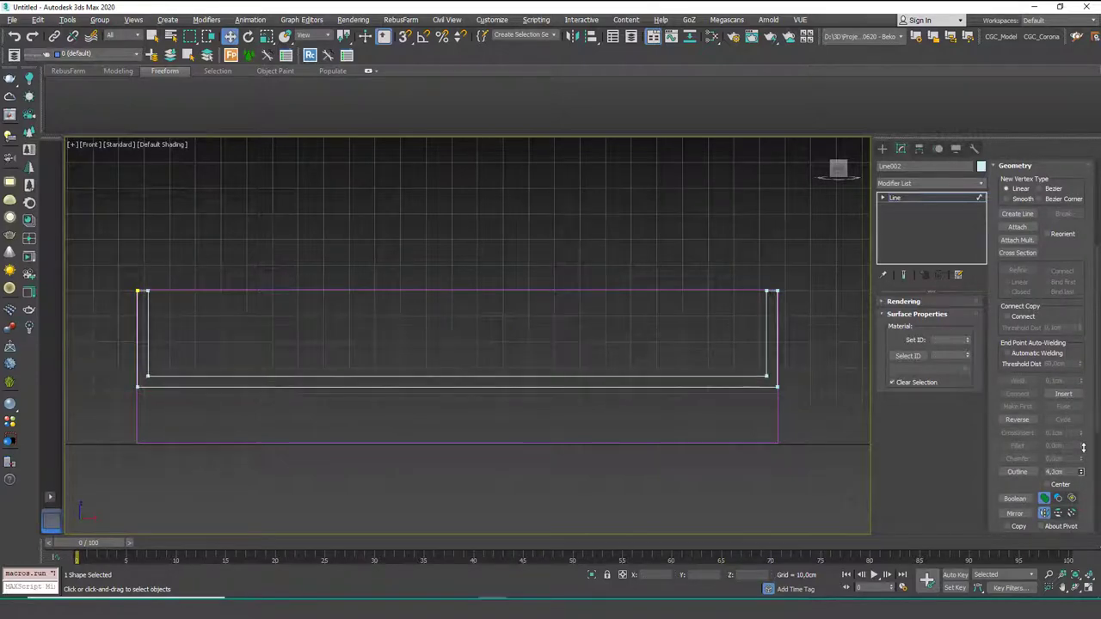
pyautogui.click(932, 200)
# Apply an Extrude modifier to the U-shaped sofa profile with an amount of 59.5 cm.
pyautogui.click(933, 184)
pyautogui.write('ex')
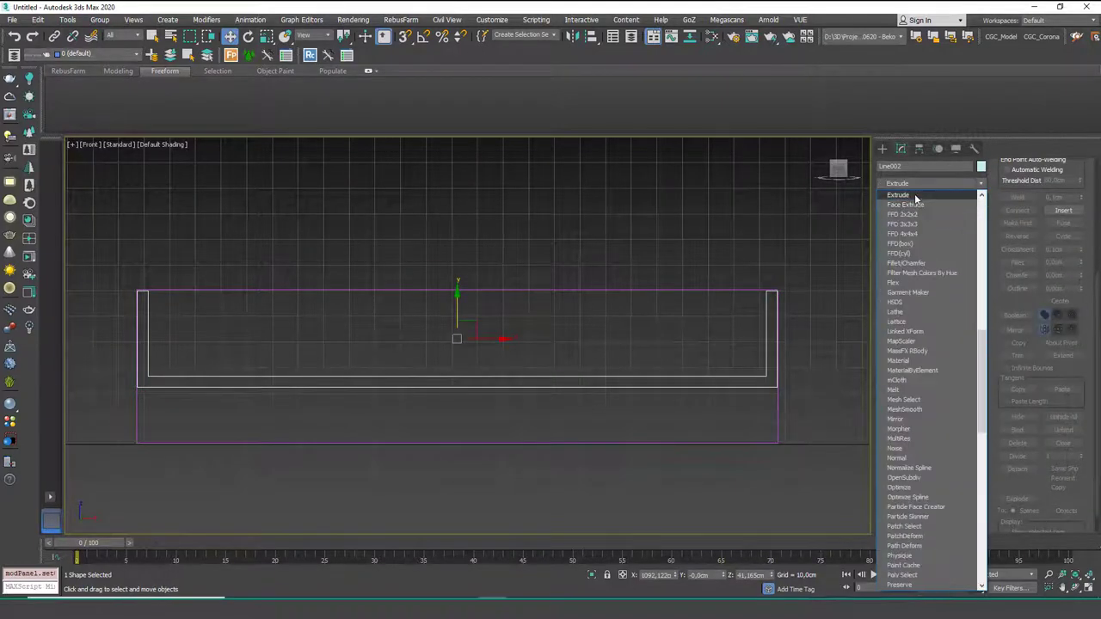
pyautogui.click(915, 198)
pyautogui.keyDown('alt'); pyautogui.moveTo(524, 353); pyautogui.dragTo(577, 349, button='middle'); pyautogui.keyUp('alt')
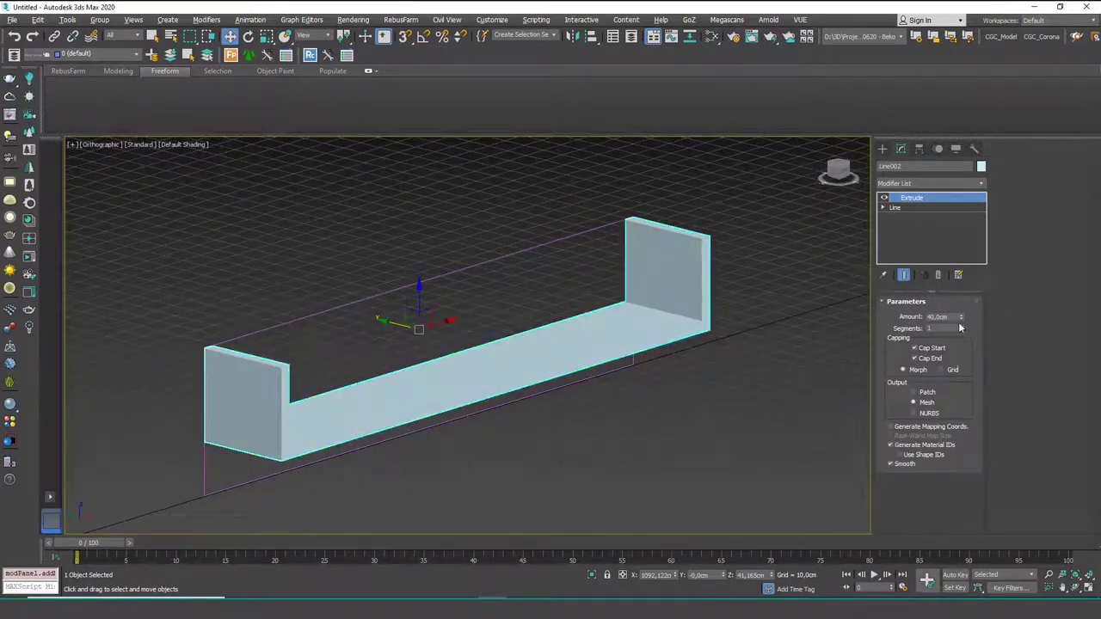
pyautogui.moveTo(960, 318); pyautogui.dragTo(975, 112)
pyautogui.moveTo(968, 327); pyautogui.dragTo(964, 301)
pyautogui.moveTo(626, 330); pyautogui.dragTo(628, 325, button='middle')
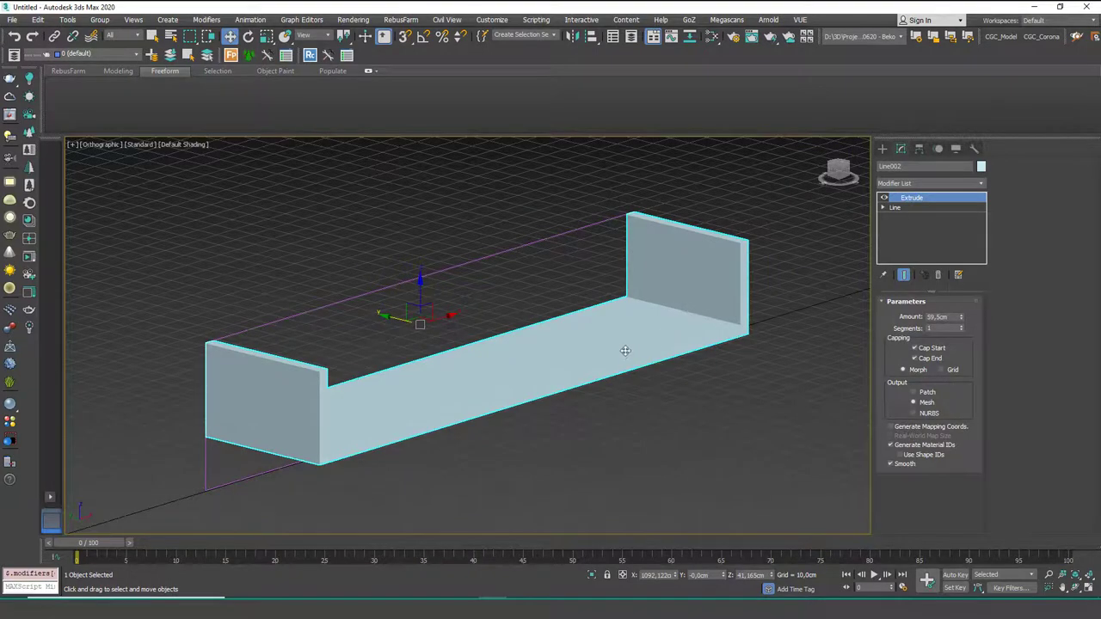
# Change the wireframe left view of the sofa frame to default shading.
pyautogui.press('l')
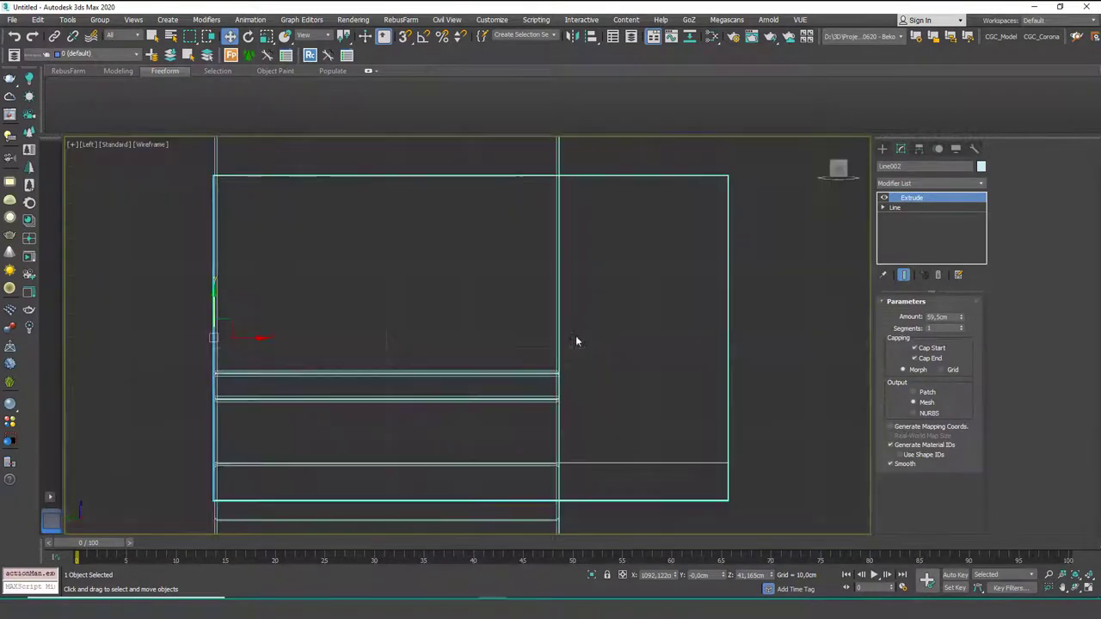
pyautogui.scroll(-4, 535, 327)
pyautogui.moveTo(553, 372)
pyautogui.keyDown('alt'); pyautogui.mouseDown(button='middle')
pyautogui.moveTo(621, 386)
pyautogui.moveTo(537, 369)
pyautogui.moveTo(577, 362)
pyautogui.moveTo(592, 379)
pyautogui.mouseUp(button='middle'); pyautogui.keyUp('alt')
pyautogui.press('F3')
# Try isolating the sofa frame with its guide rectangle, and end the isolation in the perspective view.
pyautogui.moveTo(619, 290); pyautogui.dragTo(493, 403)
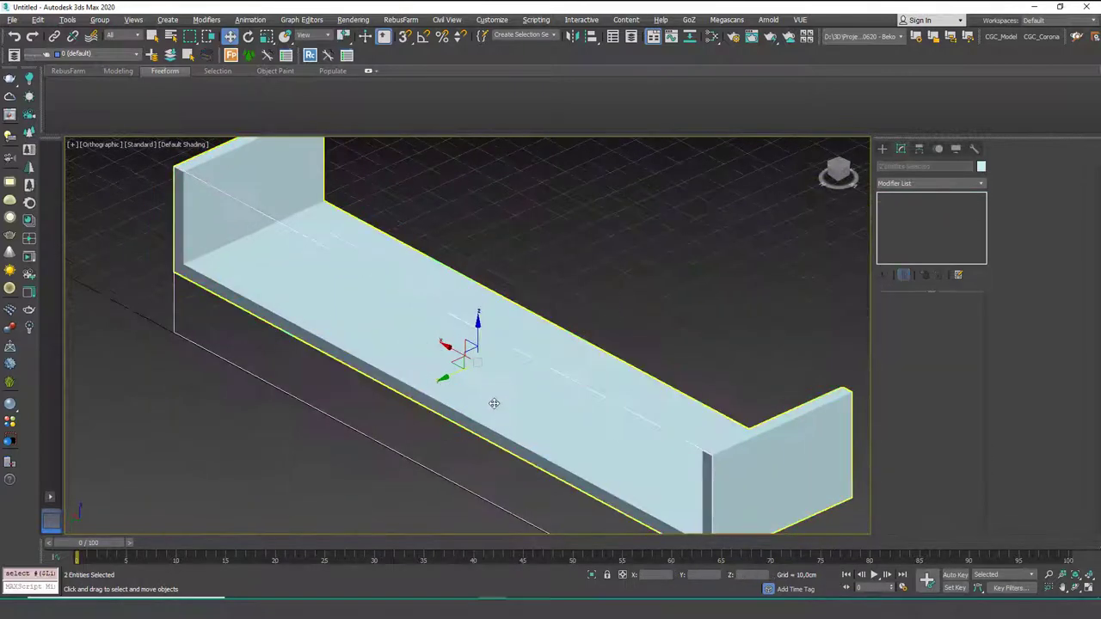
pyautogui.hotkey('shift', 'z')
pyautogui.press('l')
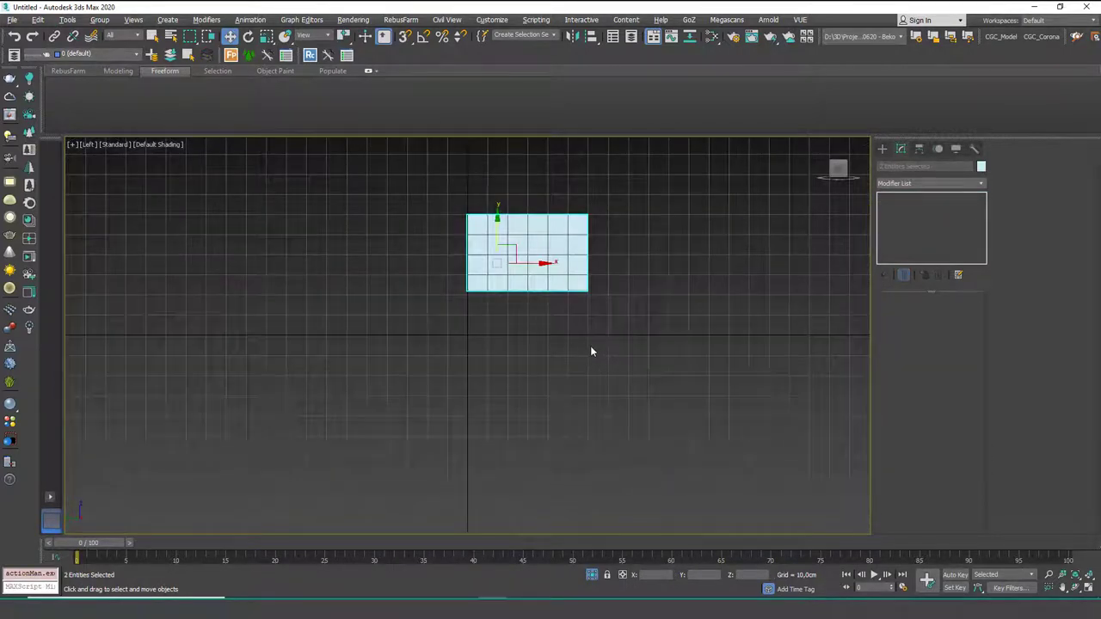
pyautogui.press('p')
pyautogui.keyDown('alt'); pyautogui.moveTo(575, 317); pyautogui.dragTo(531, 326, button='middle'); pyautogui.keyUp('alt')
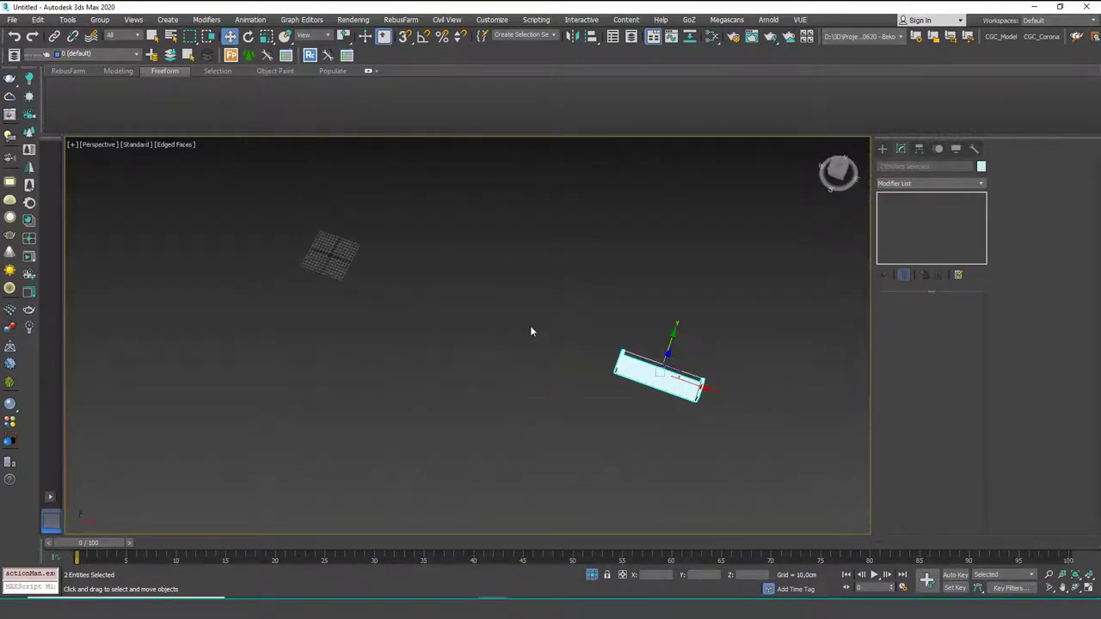
pyautogui.rightClick(574, 245)
pyautogui.click(611, 194)
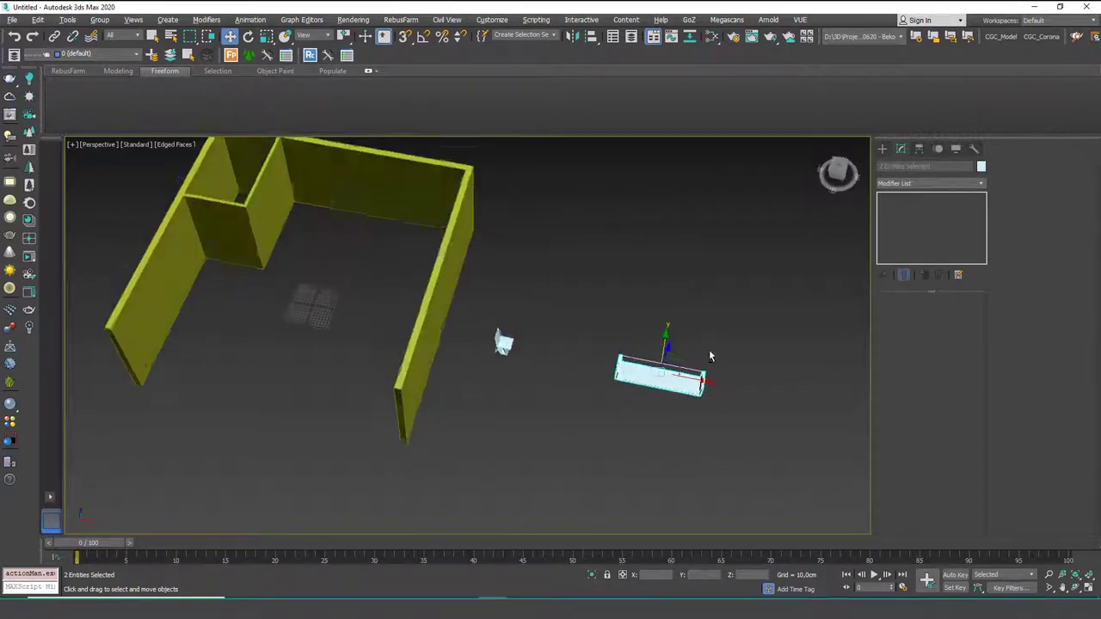
# Reselect the sofa frame and its guide rectangle, isolate them, and frame them in the left view.
pyautogui.click(783, 328)
pyautogui.moveTo(610, 413); pyautogui.dragTo(609, 415)
pyautogui.hotkey('alt', 'q')
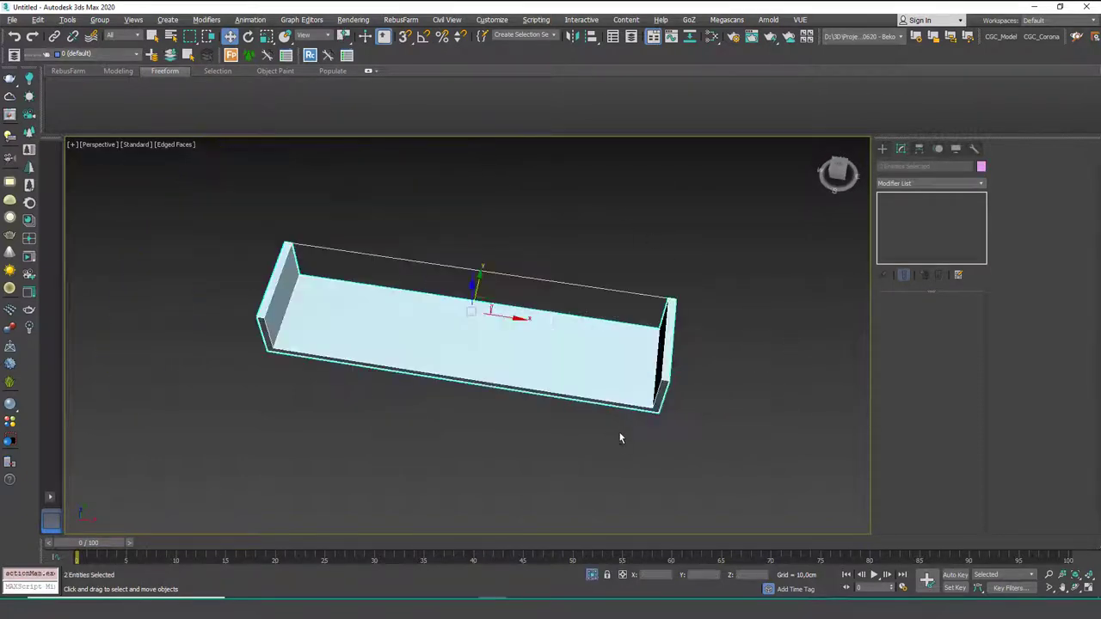
pyautogui.keyDown('alt'); pyautogui.moveTo(461, 380); pyautogui.dragTo(481, 341, button='middle'); pyautogui.keyUp('alt')
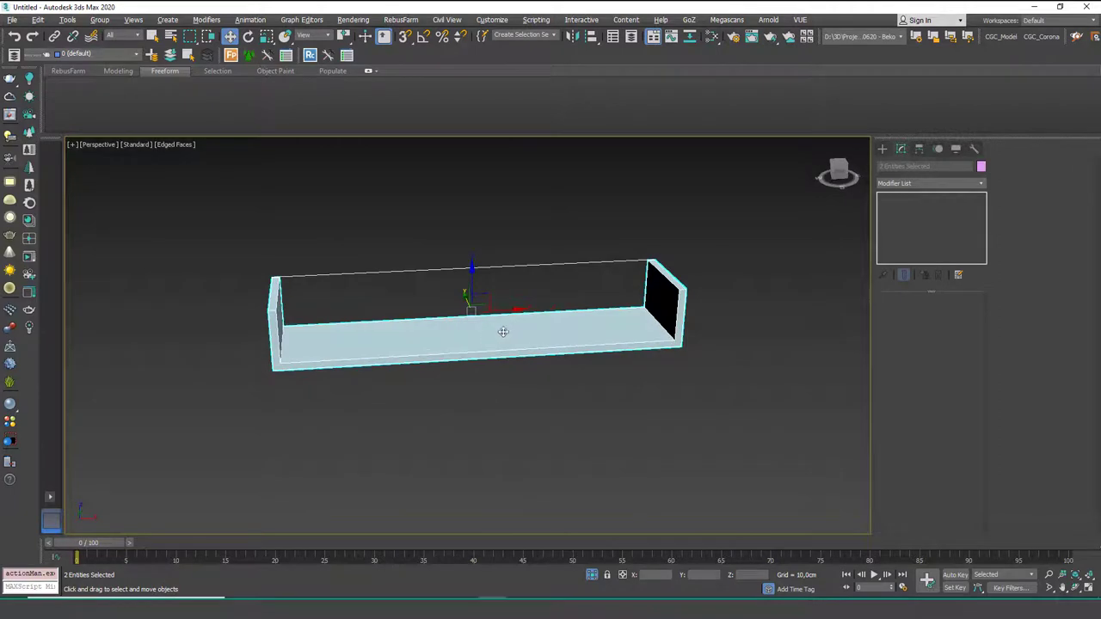
pyautogui.press('l')
pyautogui.press('z')
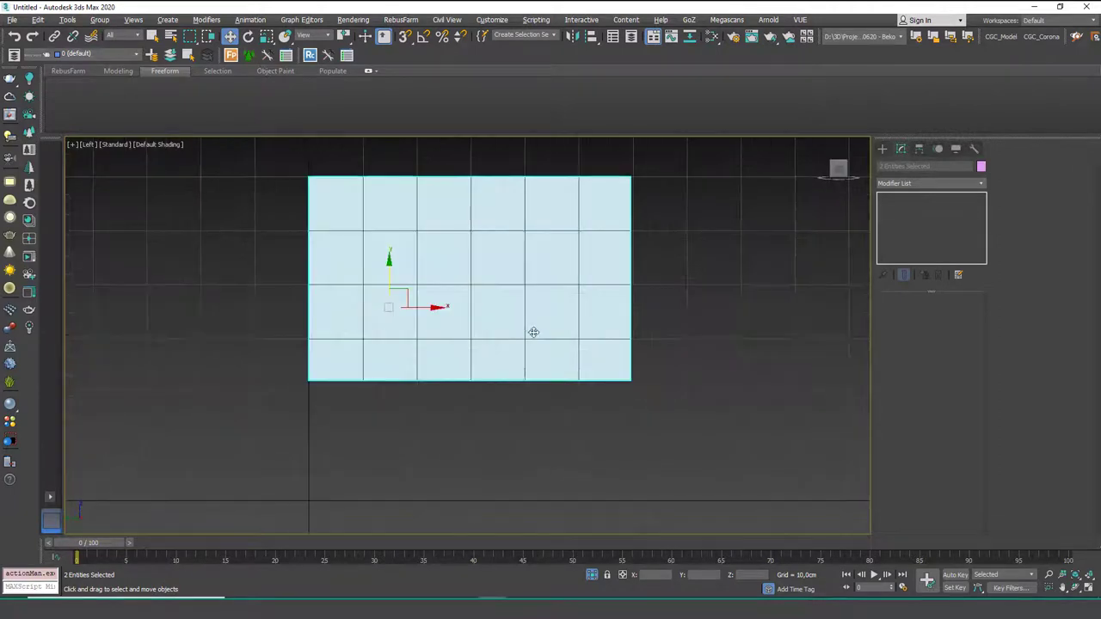
# Hide the grid and draw a rectangle for the leg frame directly beneath the sofa's side panel in the left view.
pyautogui.press('g')
pyautogui.moveTo(534, 331); pyautogui.dragTo(528, 358, button='middle')
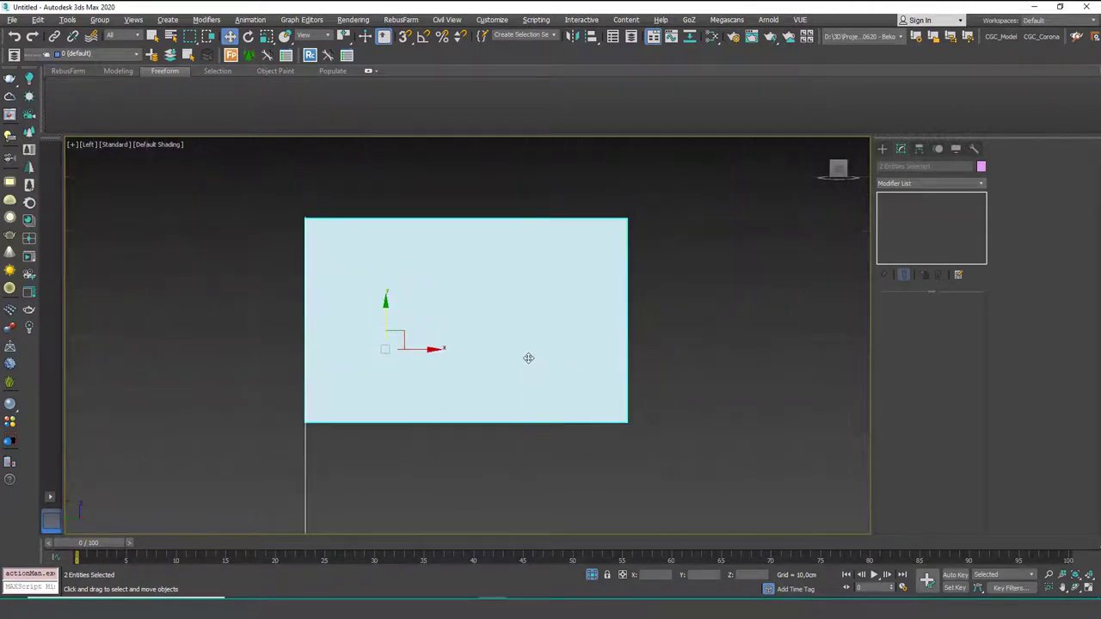
pyautogui.click(881, 149)
pyautogui.click(951, 226)
pyautogui.moveTo(436, 406); pyautogui.dragTo(452, 293, button='middle')
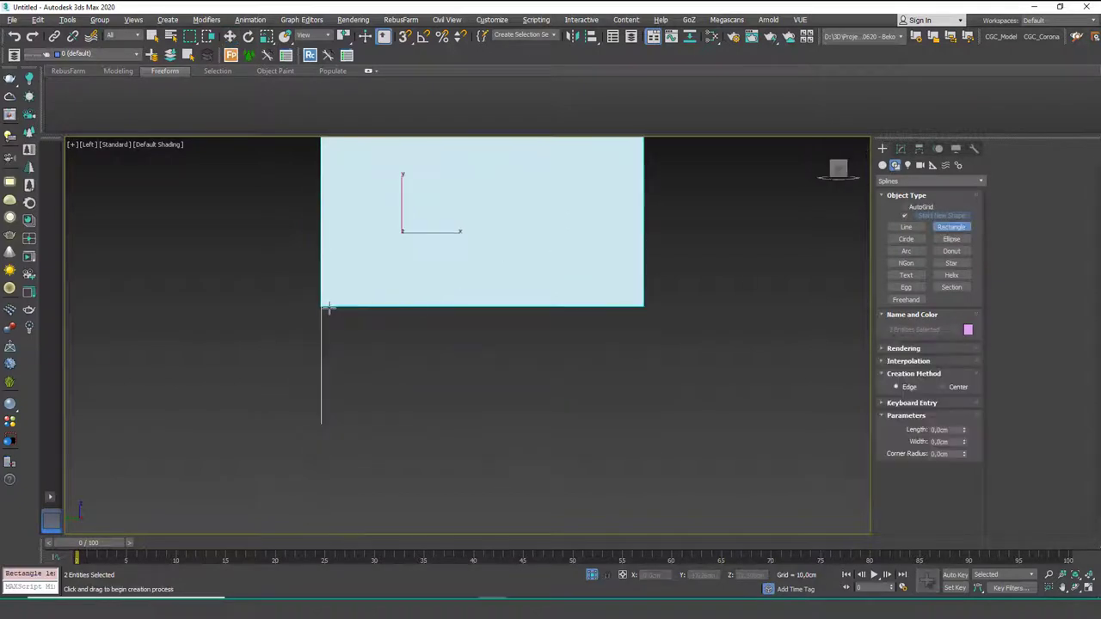
pyautogui.moveTo(328, 308); pyautogui.dragTo(637, 423)
pyautogui.press('w')
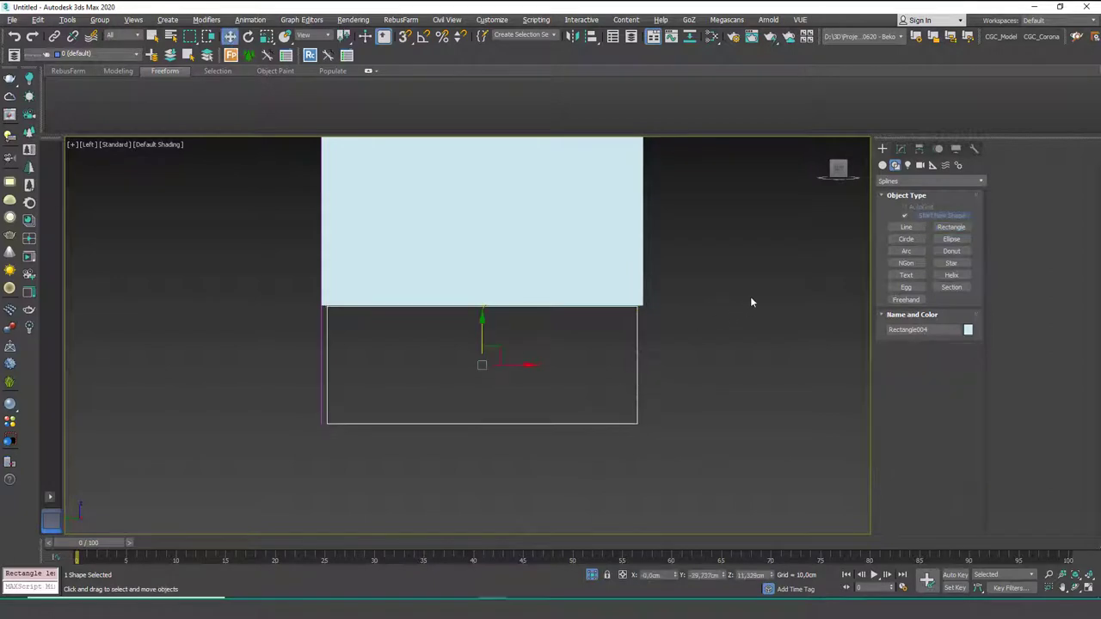
# Apply an Edit Spline modifier to the leg rectangle and outline its spline inward to form a thin frame.
pyautogui.click(901, 149)
pyautogui.click(917, 184)
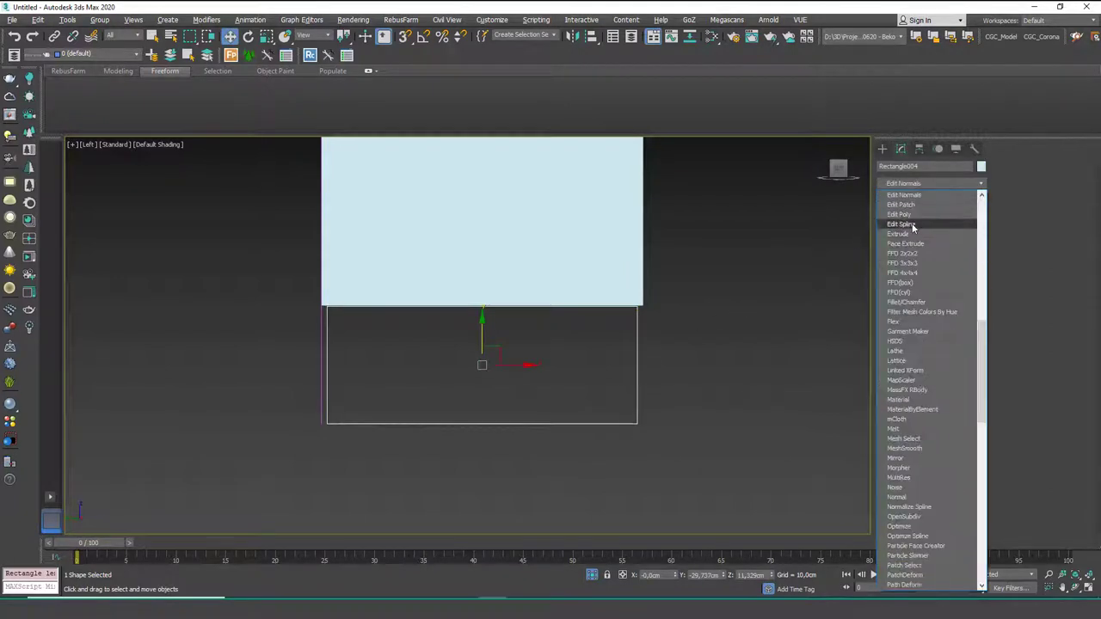
pyautogui.click(902, 224)
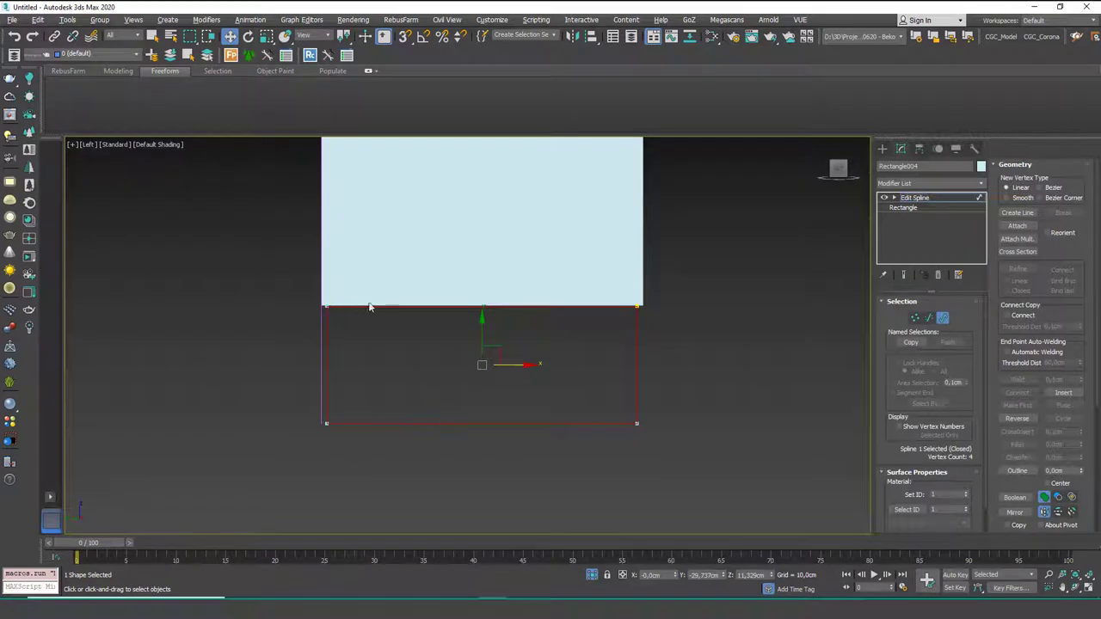
pyautogui.scroll(-5, 1087, 336)
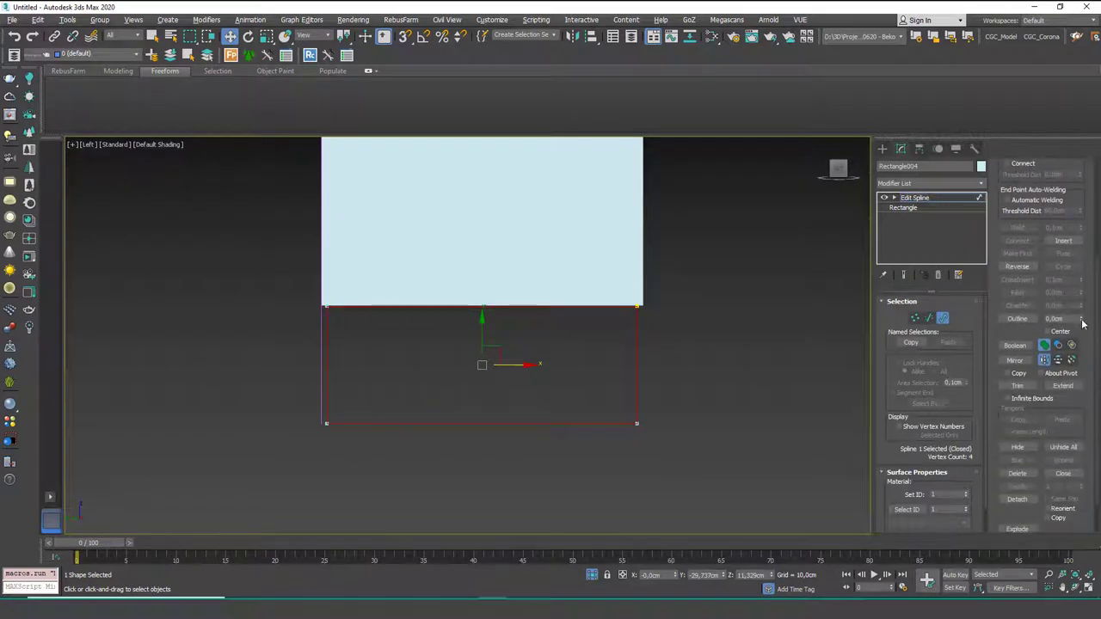
pyautogui.moveTo(1082, 325); pyautogui.dragTo(1079, 321)
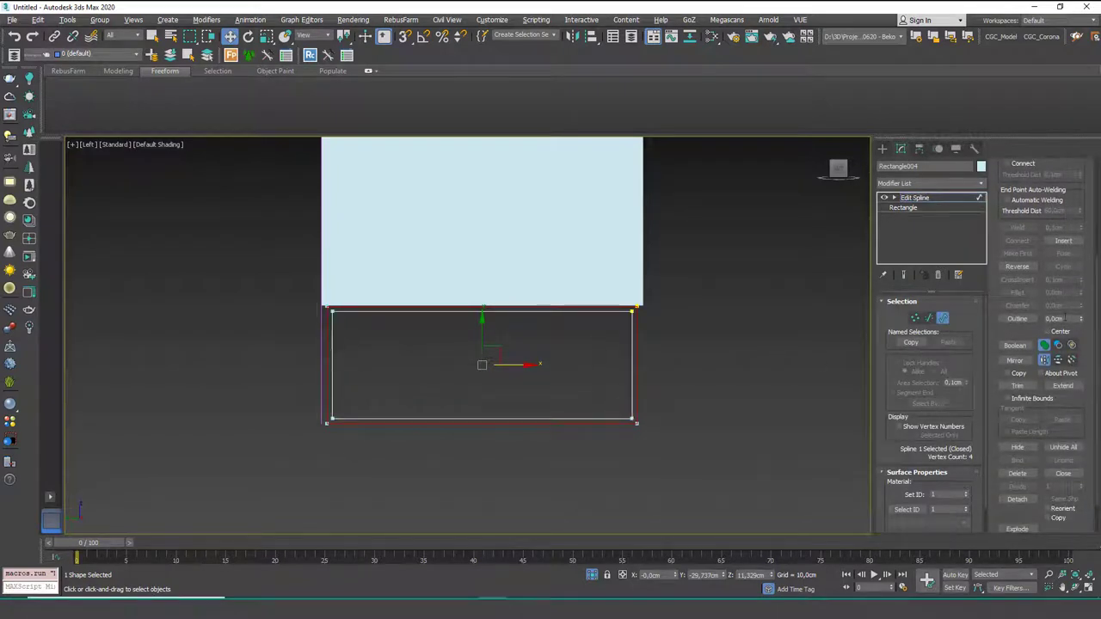
# Apply an Extrude modifier to the outlined leg frame with an amount of 5 cm.
pyautogui.click(922, 198)
pyautogui.click(934, 183)
pyautogui.press('e')
pyautogui.press('x')
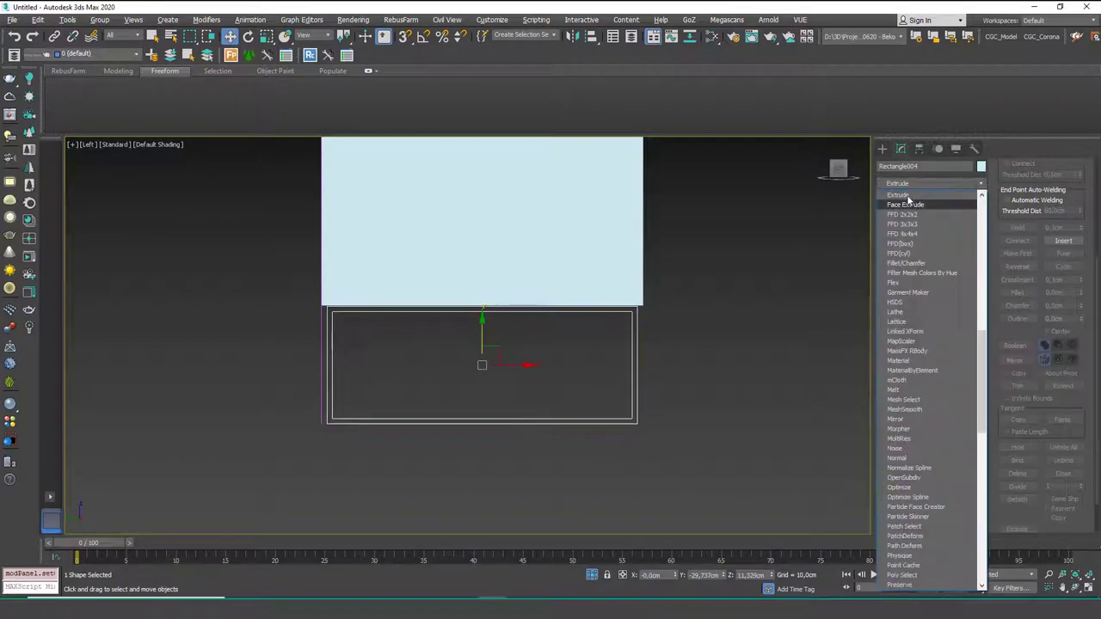
pyautogui.click(908, 197)
pyautogui.keyDown('alt'); pyautogui.moveTo(599, 344); pyautogui.dragTo(506, 349, button='middle'); pyautogui.keyUp('alt')
pyautogui.scroll(-10, 534, 344)
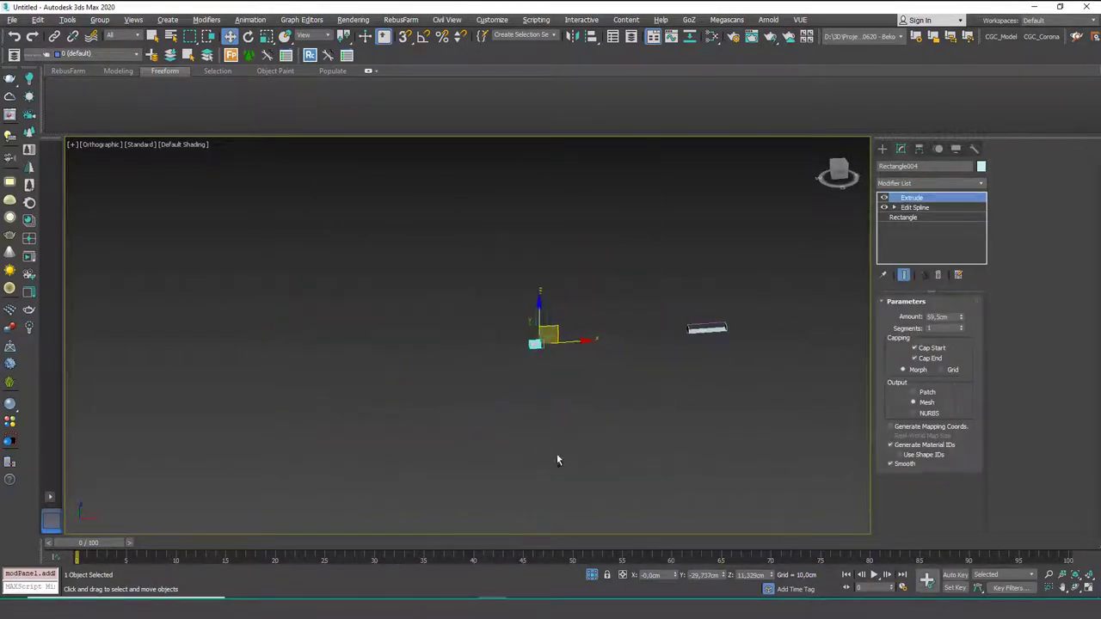
pyautogui.keyDown('alt'); pyautogui.moveTo(557, 461); pyautogui.dragTo(550, 413, button='middle'); pyautogui.keyUp('alt')
pyautogui.scroll(4, 555, 340)
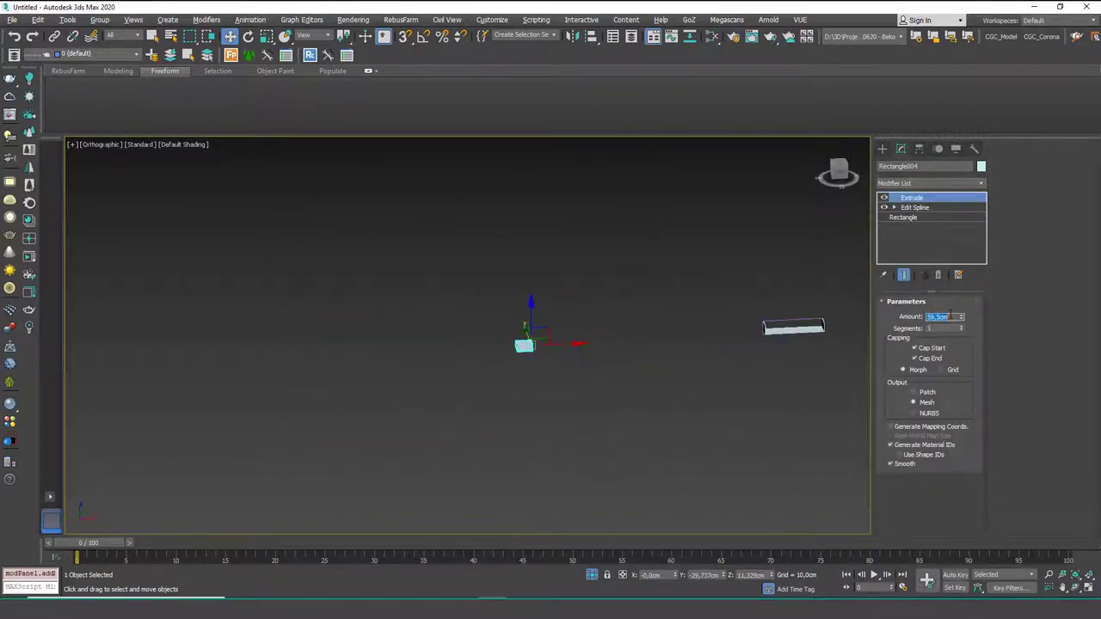
pyautogui.write('5')
pyautogui.press('Return')
# Move the extruded leg frame along the X axis to the near end of the sofa.
pyautogui.moveTo(591, 351); pyautogui.dragTo(533, 357, button='middle')
pyautogui.moveTo(507, 350); pyautogui.dragTo(746, 339)
pyautogui.scroll(10, 721, 338)
pyautogui.keyDown('alt'); pyautogui.moveTo(719, 340); pyautogui.dragTo(559, 387, button='middle'); pyautogui.keyUp('alt')
pyautogui.scroll(-4, 636, 343)
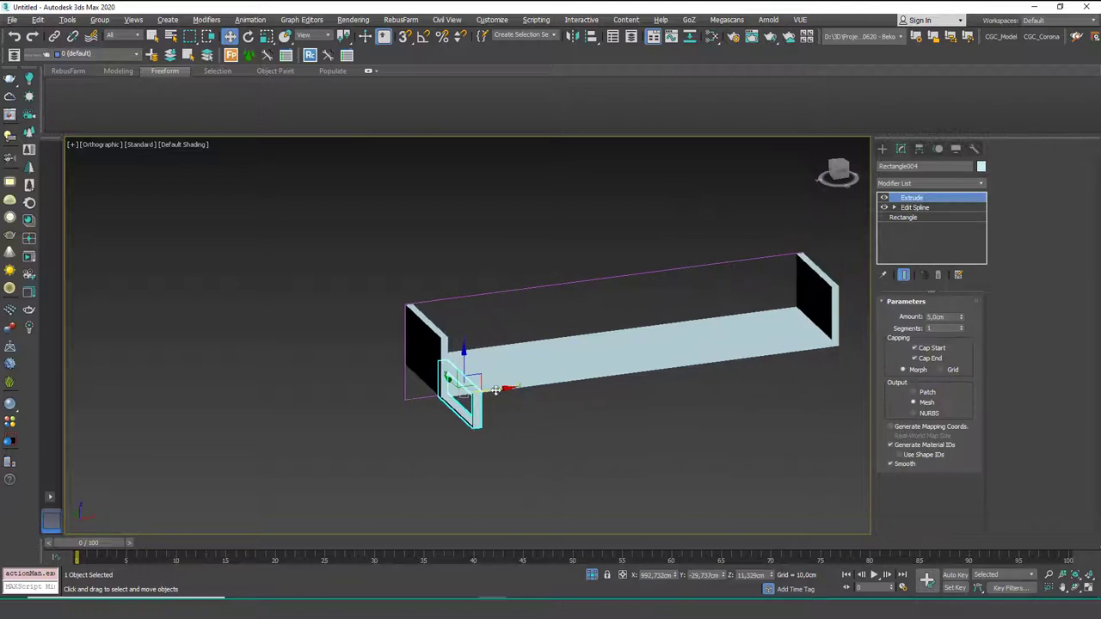
# Copy the leg frame along the X axis beneath the opposite end of the sofa and return to the perspective view.
pyautogui.moveTo(500, 388)
pyautogui.mouseDown()
pyautogui.moveTo(490, 390)
pyautogui.moveTo(826, 368)
pyautogui.mouseUp()
pyautogui.click(575, 392)
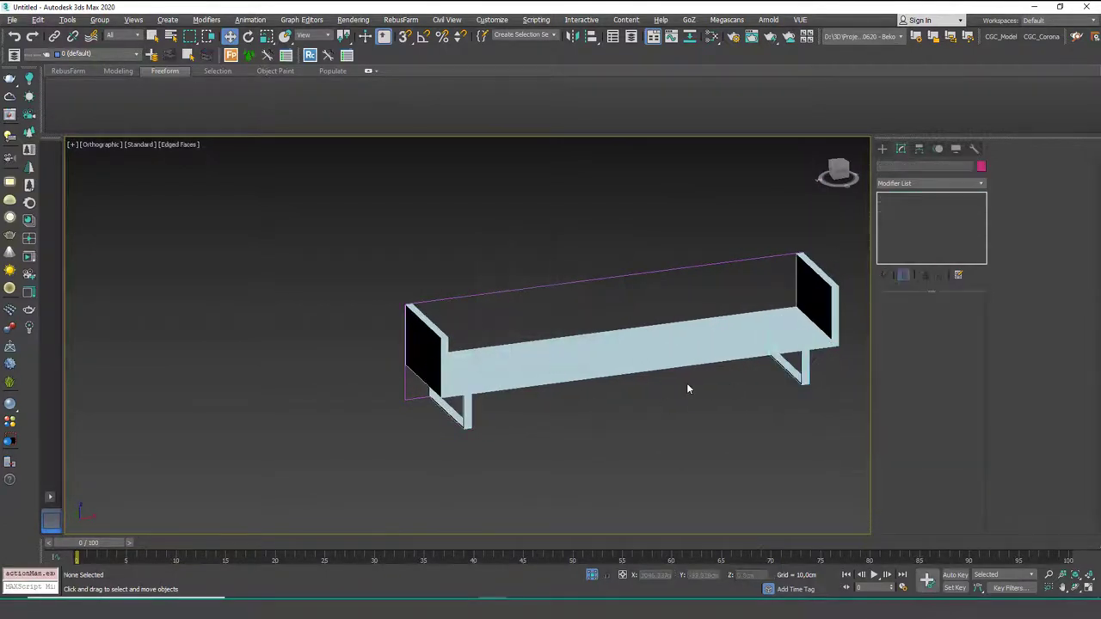
pyautogui.moveTo(694, 390)
pyautogui.keyDown('alt'); pyautogui.mouseDown(button='middle')
pyautogui.moveTo(636, 393)
pyautogui.moveTo(654, 371)
pyautogui.moveTo(637, 398)
pyautogui.moveTo(674, 374)
pyautogui.mouseUp(button='middle'); pyautogui.keyUp('alt')
pyautogui.press('p')
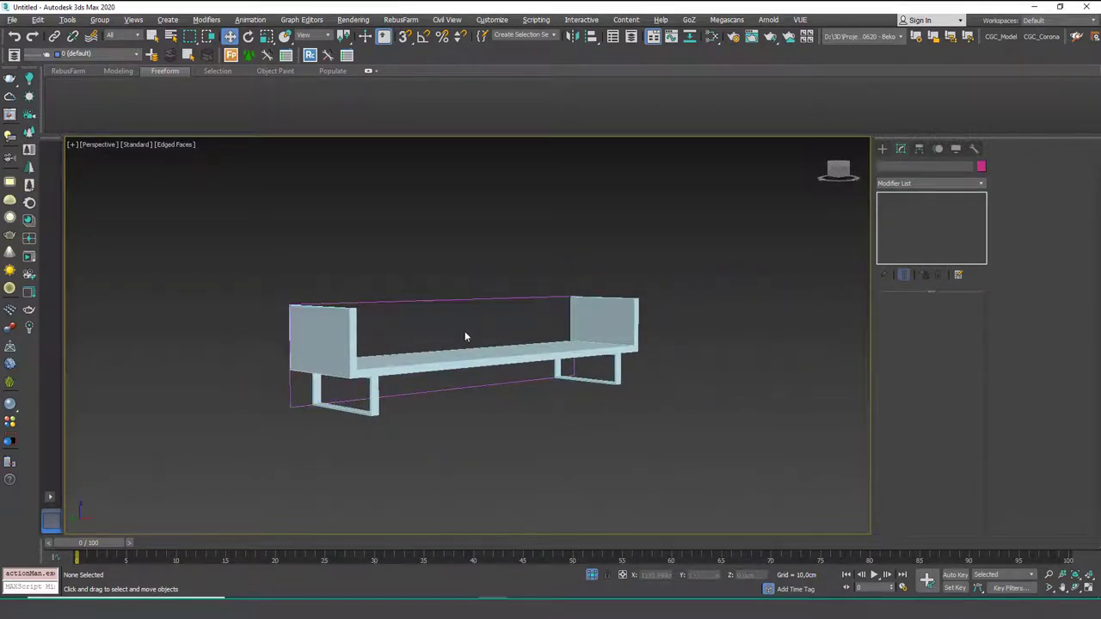
pyautogui.keyDown('alt'); pyautogui.moveTo(464, 336); pyautogui.dragTo(510, 290, button='middle'); pyautogui.keyUp('alt')
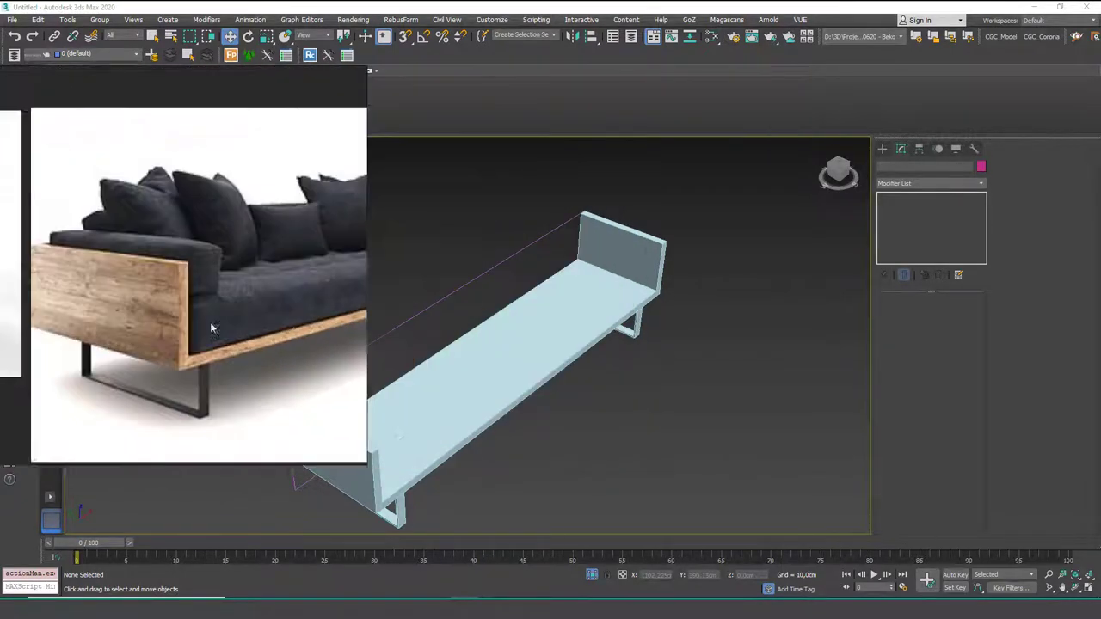
pyautogui.click(881, 148)
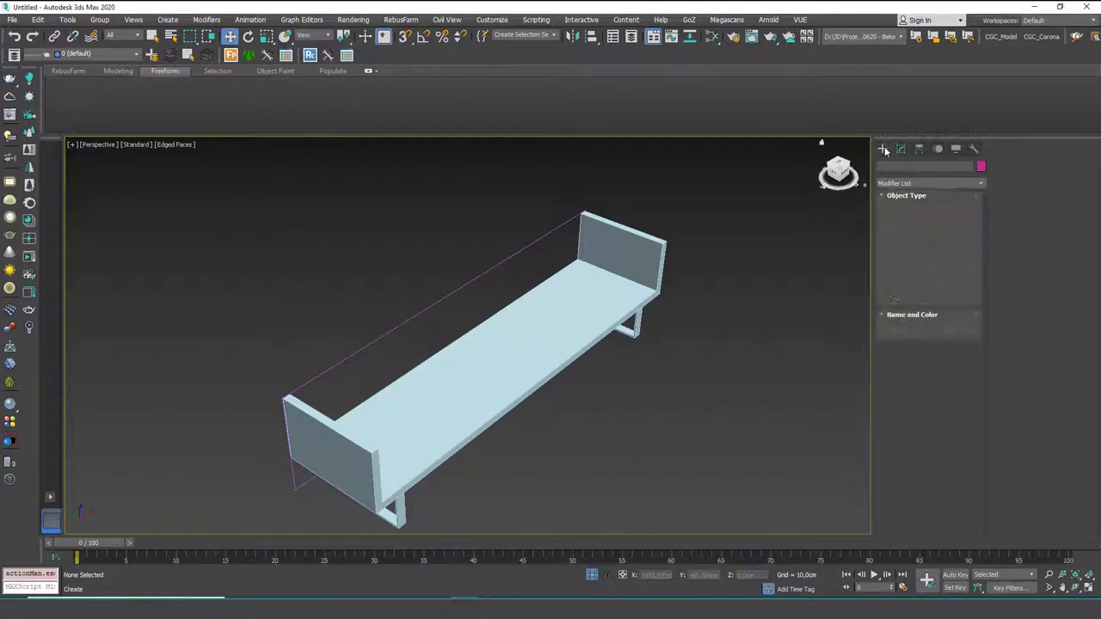
pyautogui.click(895, 165)
pyautogui.click(882, 165)
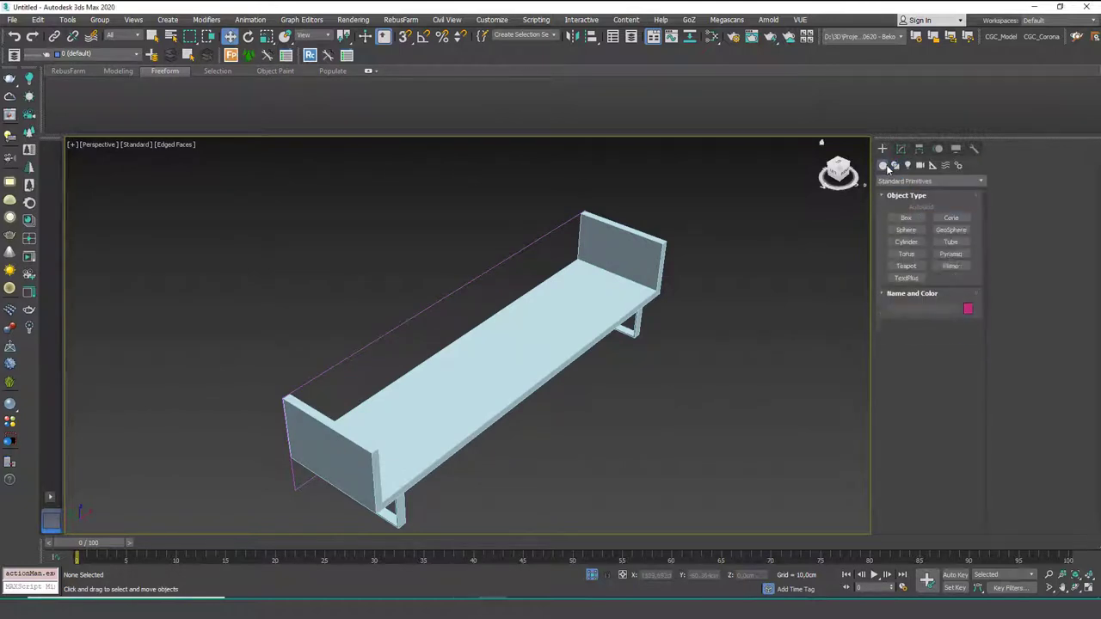
pyautogui.click(906, 218)
pyautogui.press('t')
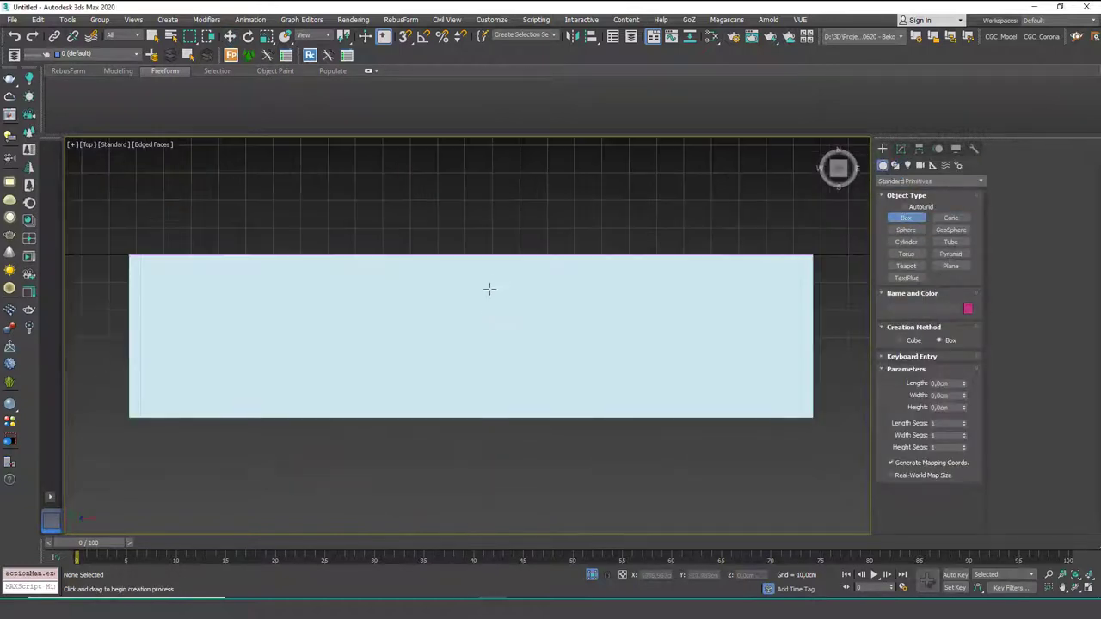
pyautogui.scroll(-2, 488, 289)
pyautogui.moveTo(209, 258); pyautogui.dragTo(738, 269)
pyautogui.press('w')
pyautogui.keyDown('alt'); pyautogui.moveTo(641, 248); pyautogui.dragTo(439, 393, button='middle'); pyautogui.keyUp('alt')
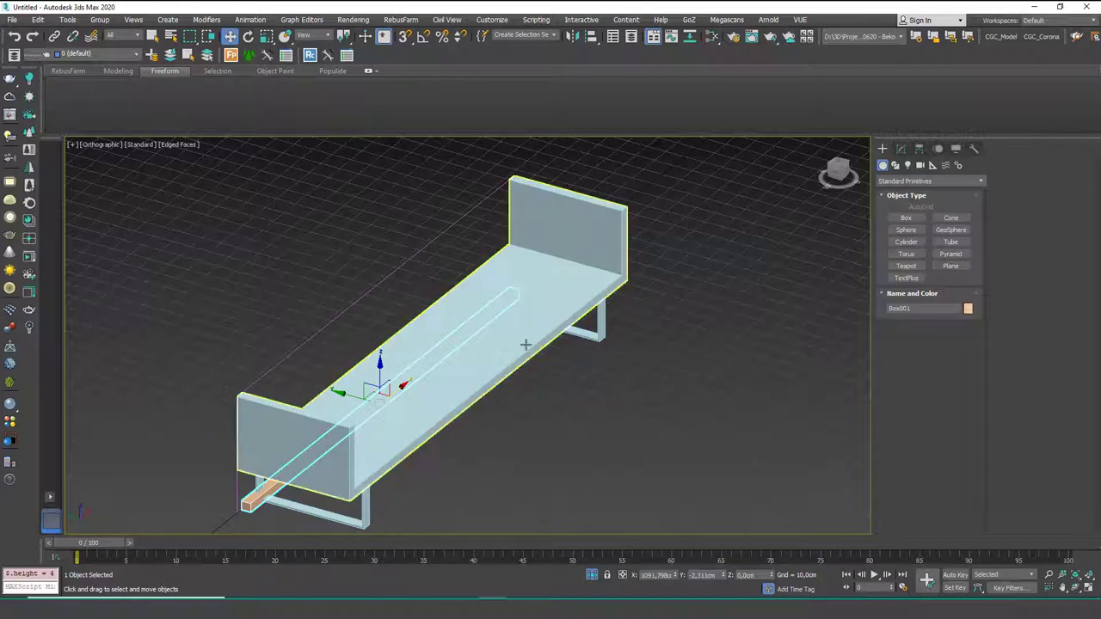
pyautogui.press('Delete')
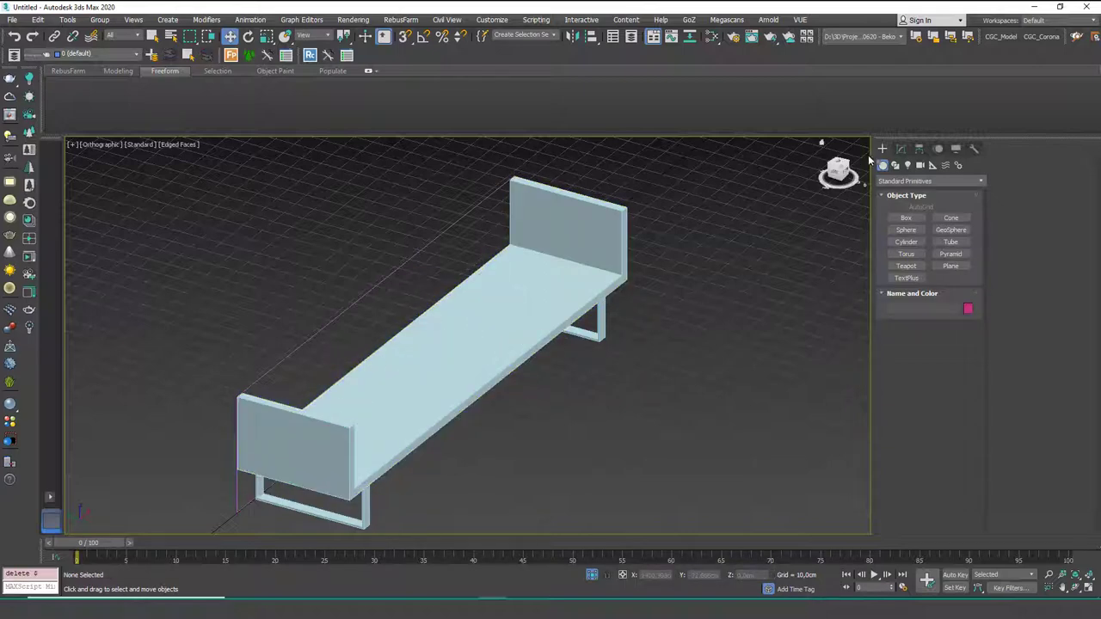
# Draw a vertex-snapped box in the top view between the sofa's inner side edges, 59.5 cm by about 241 cm and 30 cm high.
pyautogui.click(894, 215)
pyautogui.press('t')
pyautogui.press('z')
pyautogui.scroll(-1, 378, 306)
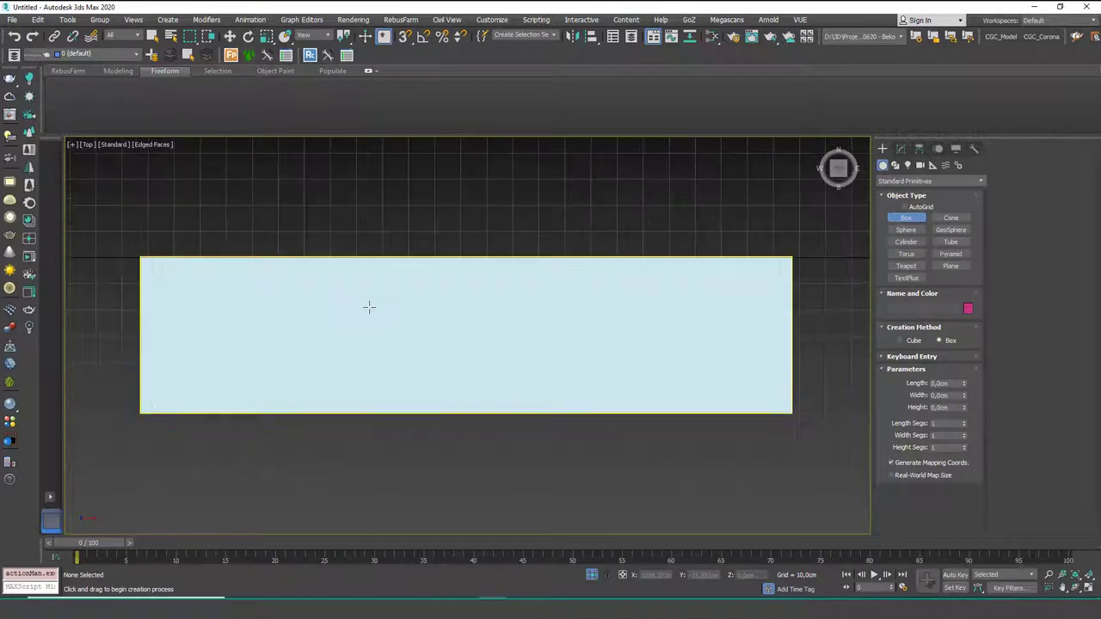
pyautogui.moveTo(369, 307); pyautogui.dragTo(343, 313, button='middle')
pyautogui.press('s')
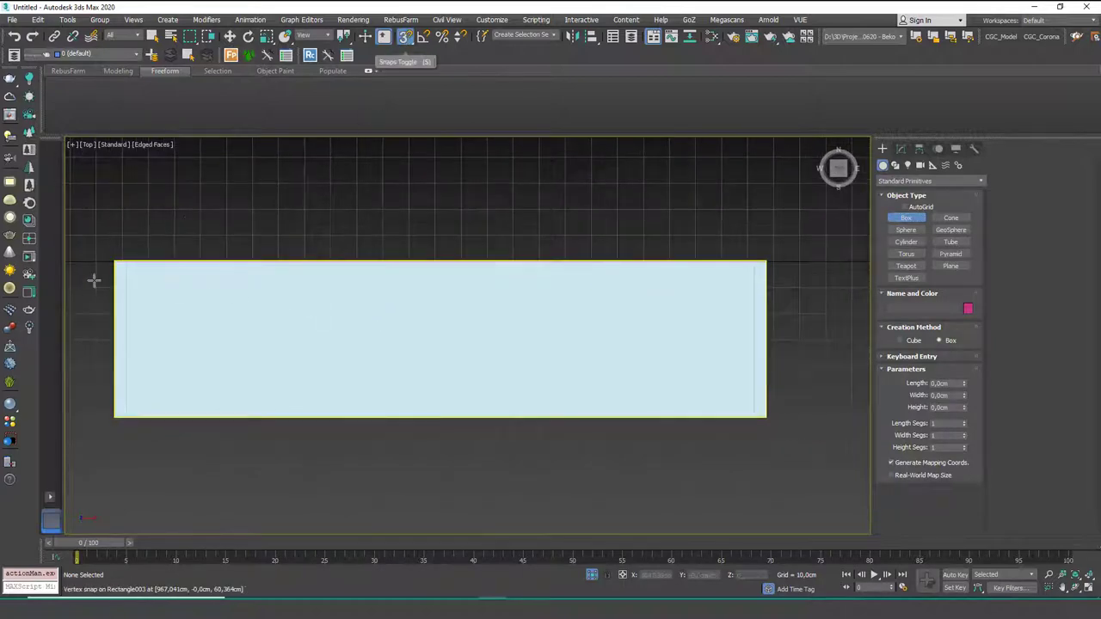
pyautogui.moveTo(117, 263); pyautogui.dragTo(754, 417)
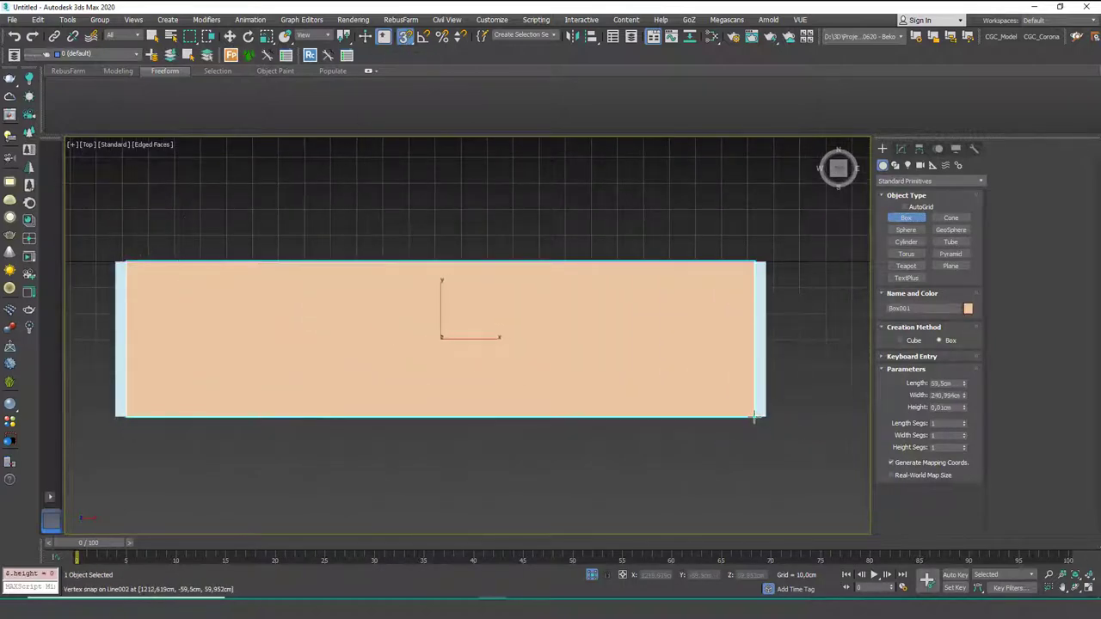
pyautogui.click(746, 346)
pyautogui.press('w')
pyautogui.keyDown('alt'); pyautogui.moveTo(567, 339); pyautogui.dragTo(713, 256, button='middle'); pyautogui.keyUp('alt')
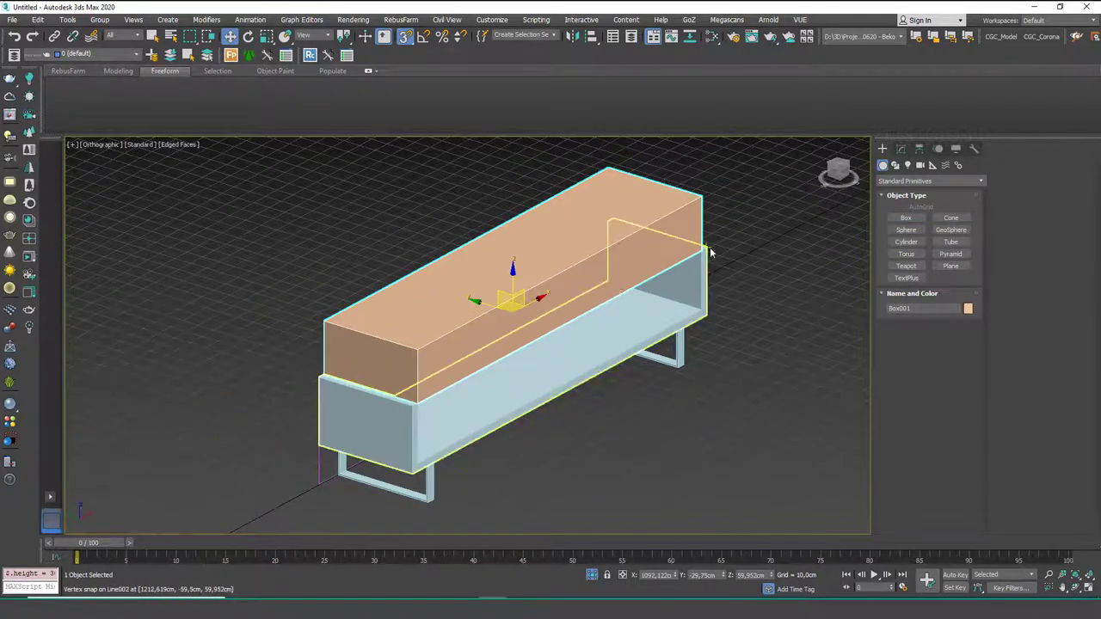
# Reduce the box's length to about 1.8 cm and snap it onto the rear of the seat as the backrest panel.
pyautogui.click(901, 149)
pyautogui.moveTo(963, 315); pyautogui.dragTo(959, 370)
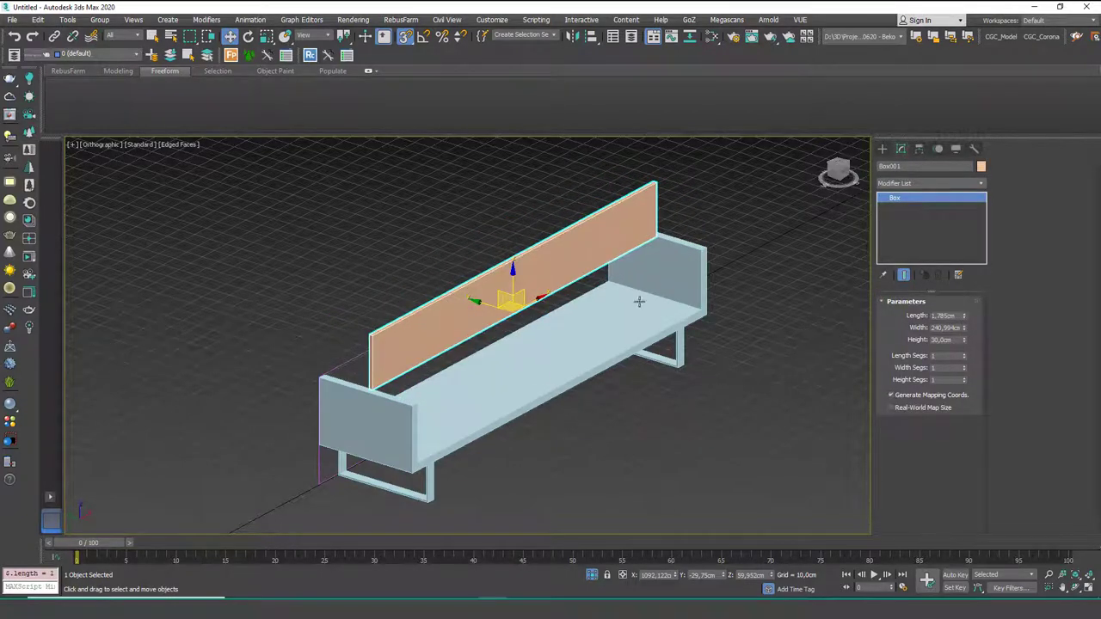
pyautogui.keyDown('alt'); pyautogui.moveTo(533, 269); pyautogui.dragTo(662, 242, button='middle'); pyautogui.keyUp('alt')
pyautogui.scroll(3, 413, 245)
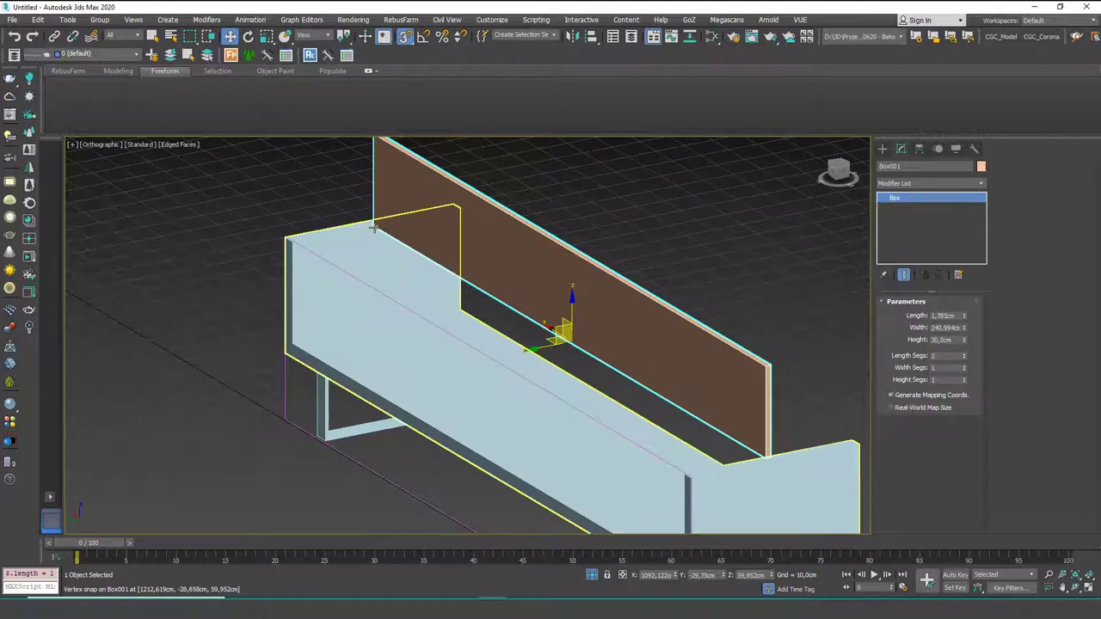
pyautogui.moveTo(380, 225); pyautogui.dragTo(292, 341)
pyautogui.keyDown('alt'); pyautogui.moveTo(292, 342); pyautogui.dragTo(675, 325, button='middle'); pyautogui.keyUp('alt')
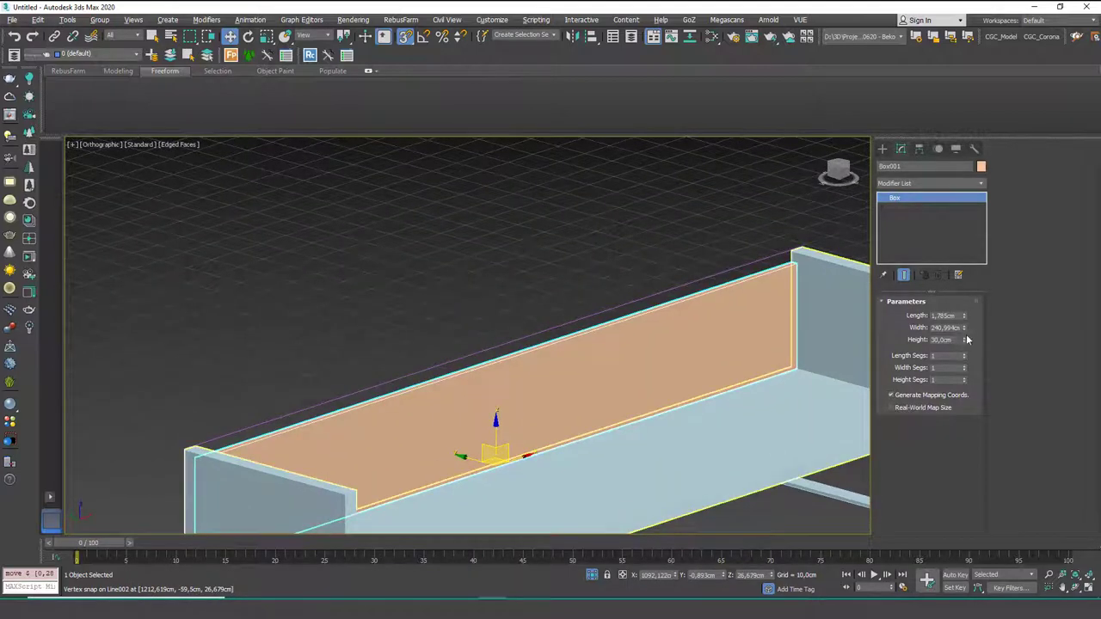
# Adjust the backrest panel to about 33.1 cm high and 2.6 cm long, and snap it flush with the frame's rear edge.
pyautogui.moveTo(964, 339); pyautogui.dragTo(953, 123)
pyautogui.keyDown('alt'); pyautogui.moveTo(507, 322); pyautogui.dragTo(632, 301, button='middle'); pyautogui.keyUp('alt')
pyautogui.scroll(6, 322, 302)
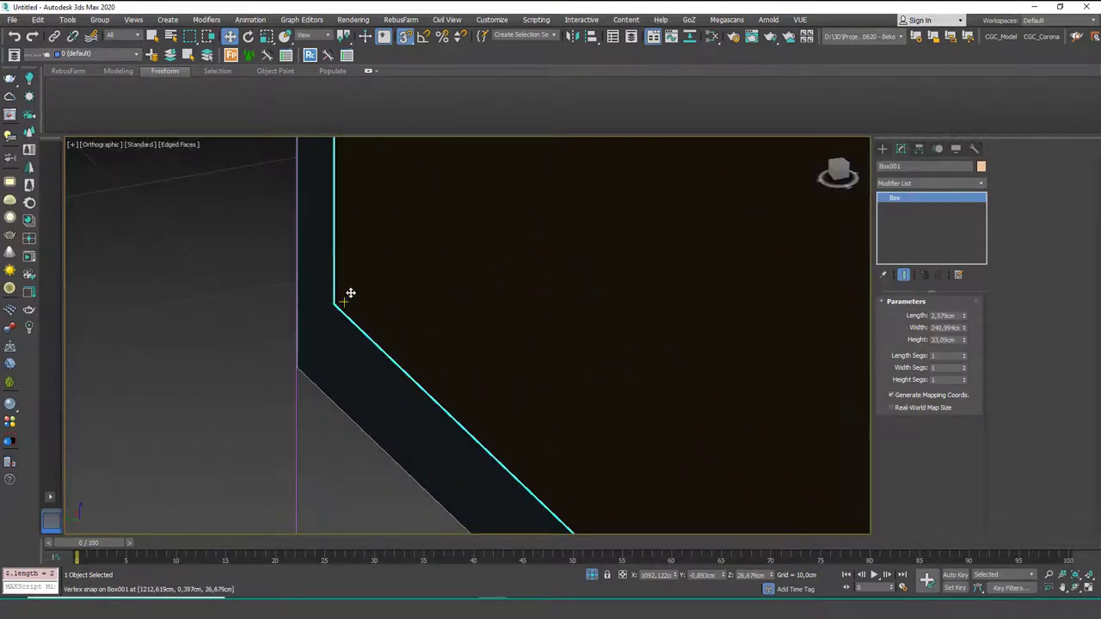
pyautogui.moveTo(333, 305); pyautogui.dragTo(342, 303)
pyautogui.scroll(-8, 342, 301)
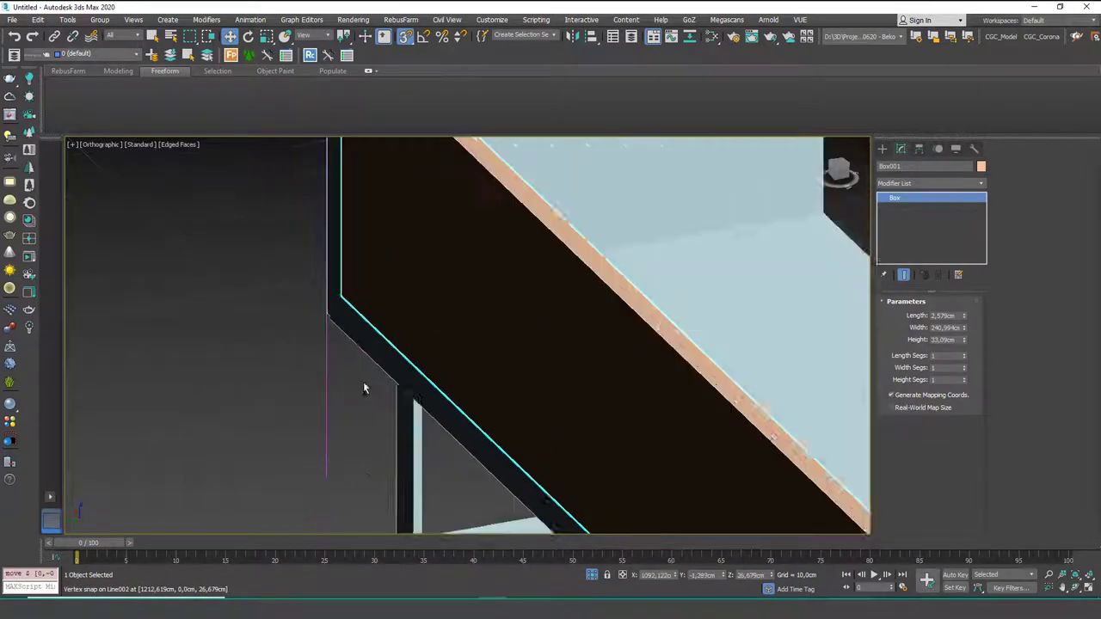
# Turn off edged faces and end the isolation so the whole scene is shown.
pyautogui.keyDown('alt'); pyautogui.moveTo(467, 374); pyautogui.dragTo(507, 297, button='middle'); pyautogui.keyUp('alt')
pyautogui.click(535, 284)
pyautogui.press('F4')
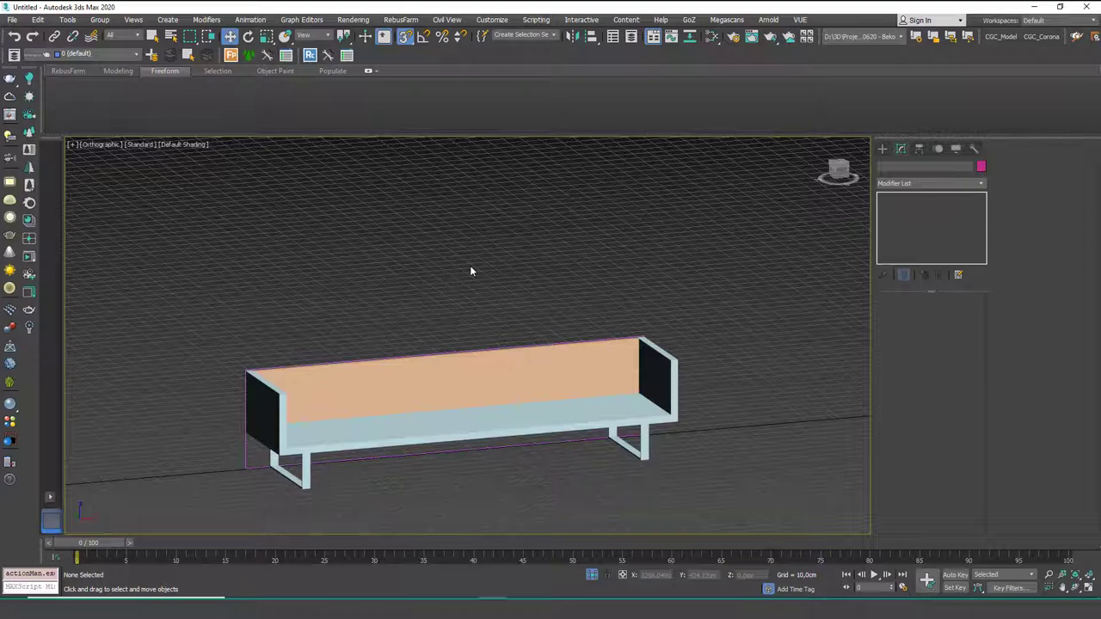
pyautogui.click(612, 350)
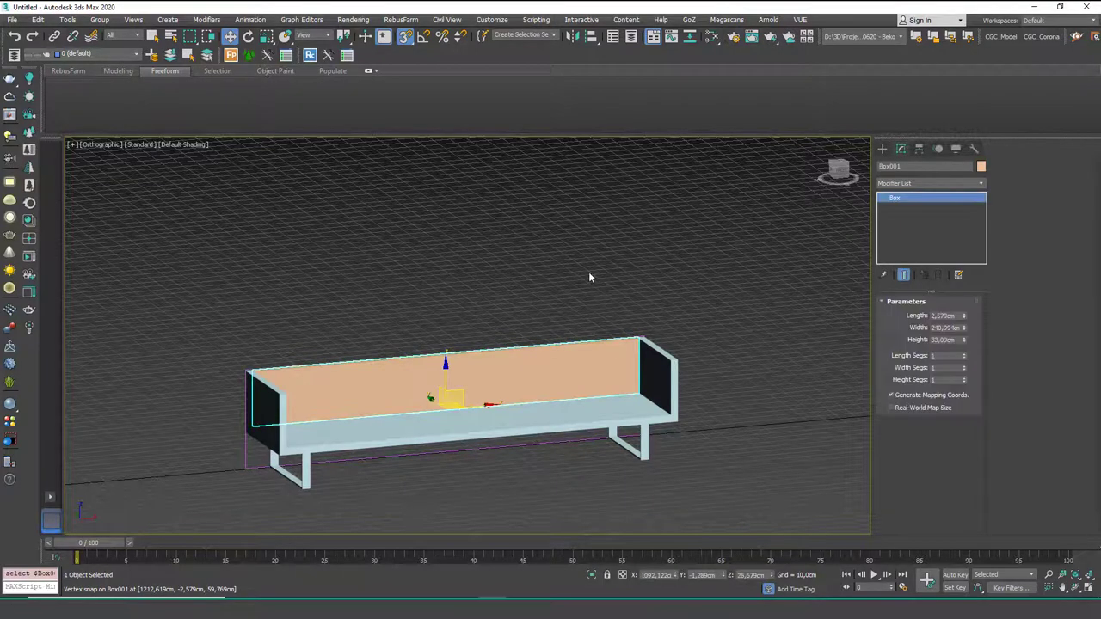
pyautogui.click(588, 272)
pyautogui.rightClick(561, 259)
pyautogui.click(598, 172)
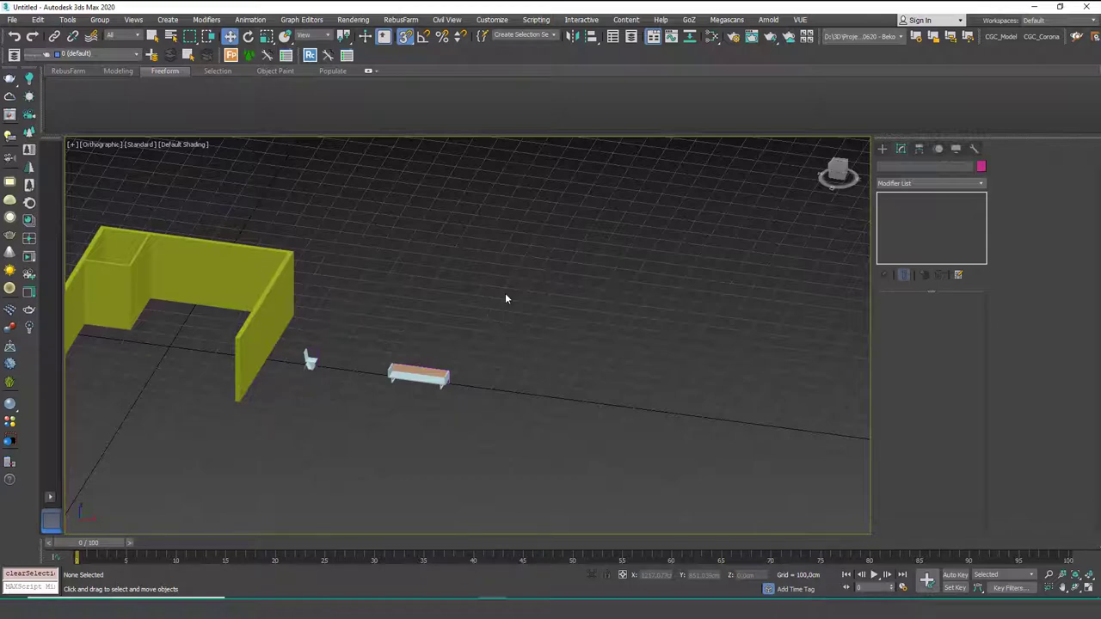
# Draw a new rectangle about 229 cm wide on the ground beyond the sofa and frame it in the view.
pyautogui.click(881, 148)
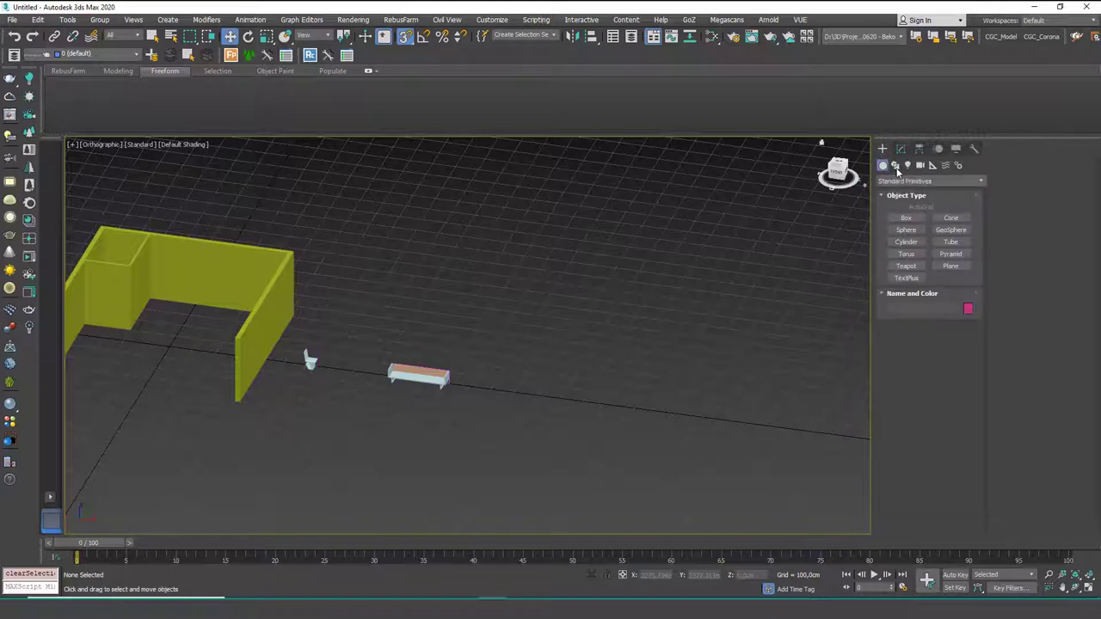
pyautogui.click(895, 167)
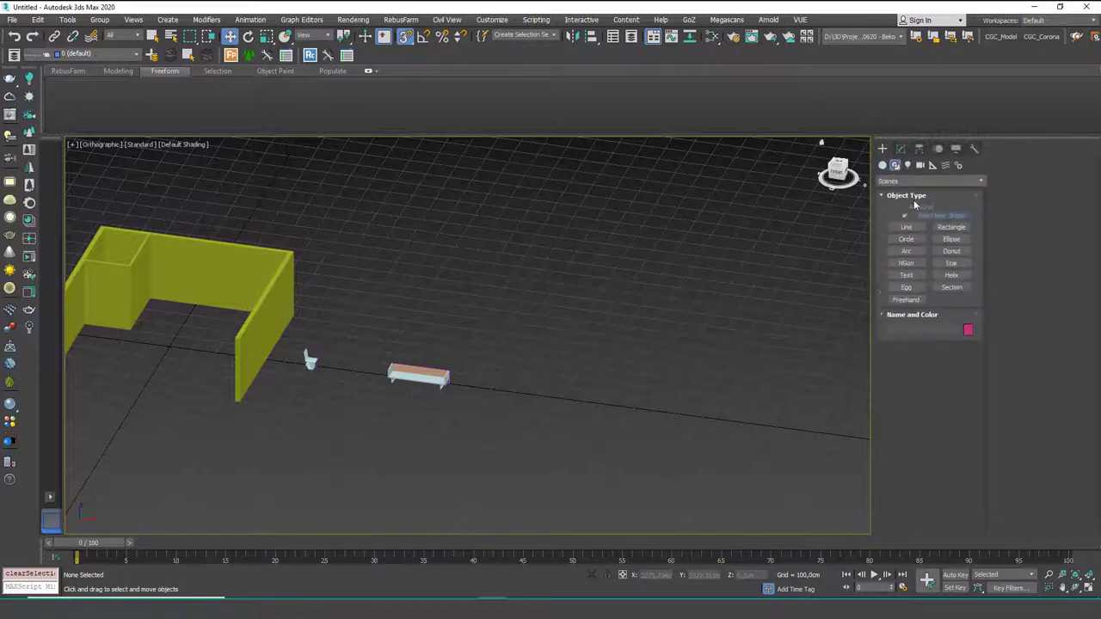
pyautogui.click(950, 227)
pyautogui.moveTo(516, 378); pyautogui.dragTo(566, 430)
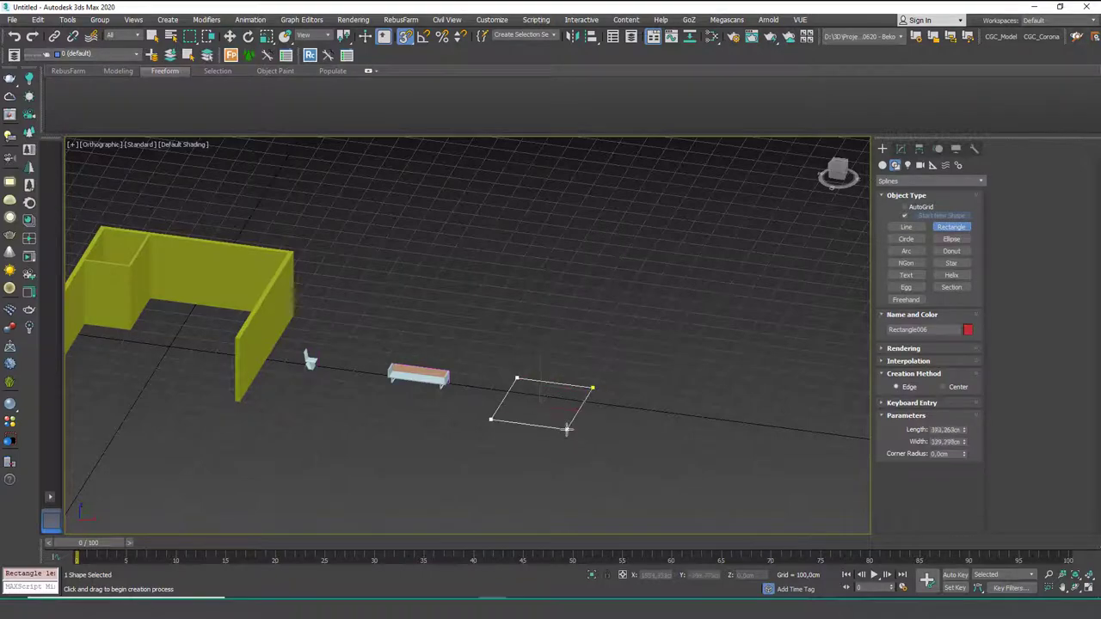
pyautogui.press('w')
pyautogui.press('z')
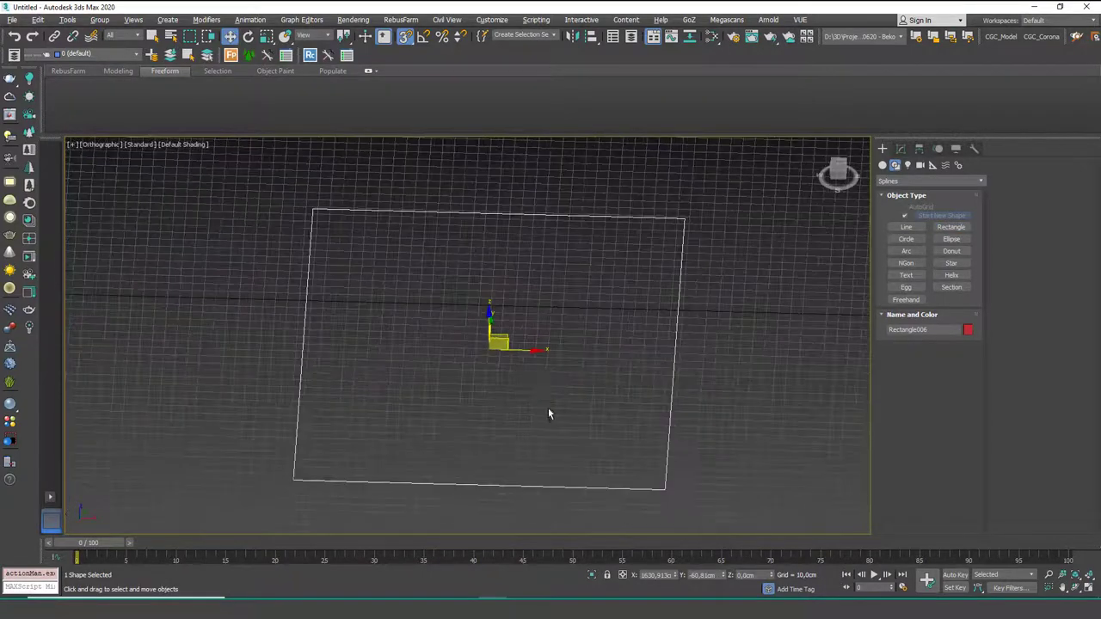
# Set the new rectangle's length and width to 30 cm.
pyautogui.keyDown('alt'); pyautogui.moveTo(547, 413); pyautogui.dragTo(597, 361, button='middle'); pyautogui.keyUp('alt')
pyautogui.keyDown('alt'); pyautogui.moveTo(677, 319); pyautogui.dragTo(636, 360, button='middle'); pyautogui.keyUp('alt')
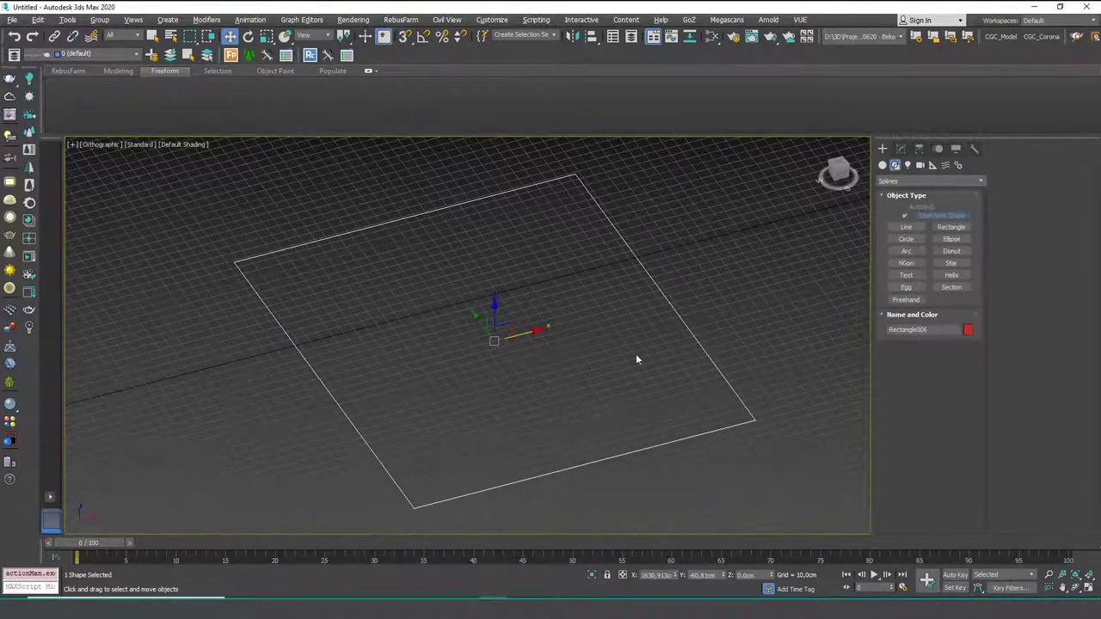
pyautogui.click(900, 149)
pyautogui.doubleClick(949, 340)
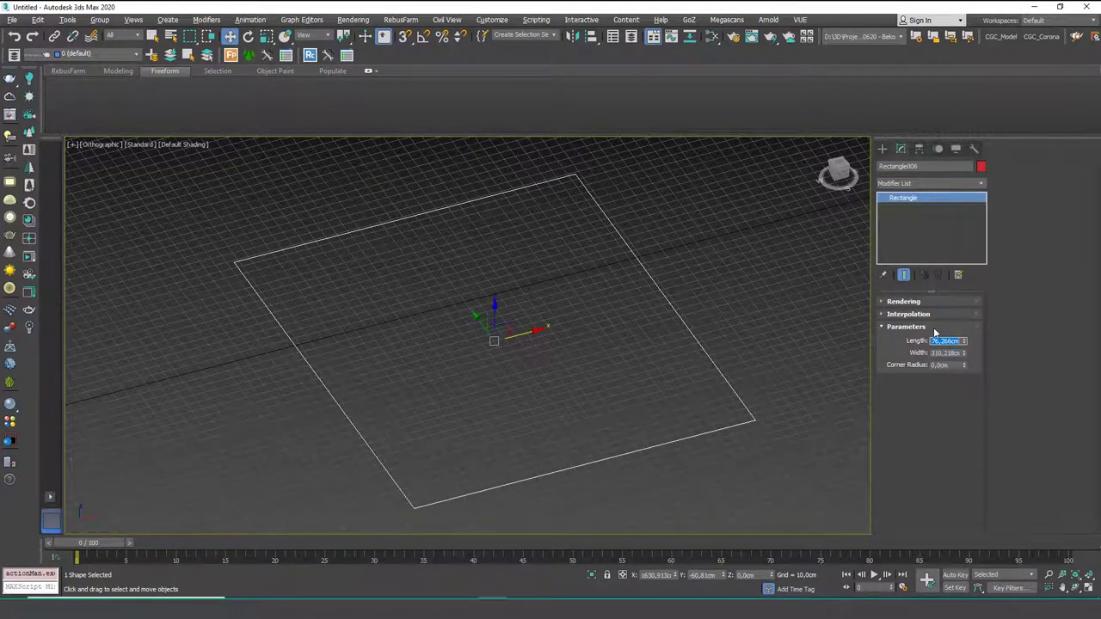
pyautogui.write('30')
pyautogui.press('Tab')
pyautogui.write('30')
pyautogui.press('Return')
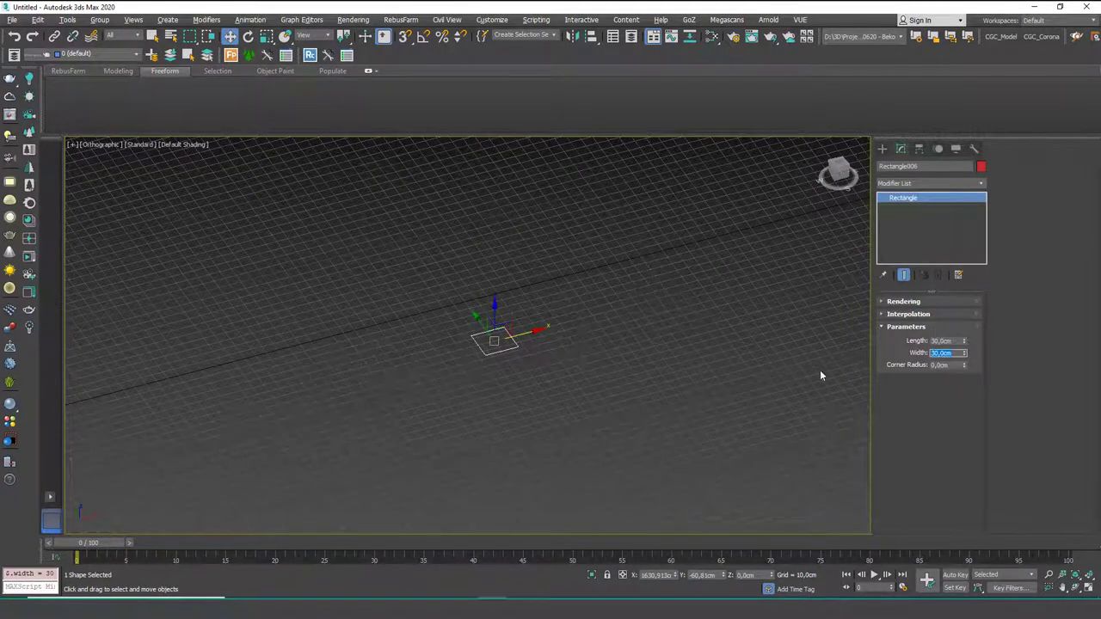
# Set the rectangle's length and width to 10 cm, frame it, and switch to perspective view.
pyautogui.click(944, 340)
pyautogui.write('10')
pyautogui.press('Tab')
pyautogui.write('10')
pyautogui.press('Return')
pyautogui.press('z')
pyautogui.scroll(-3, 512, 348)
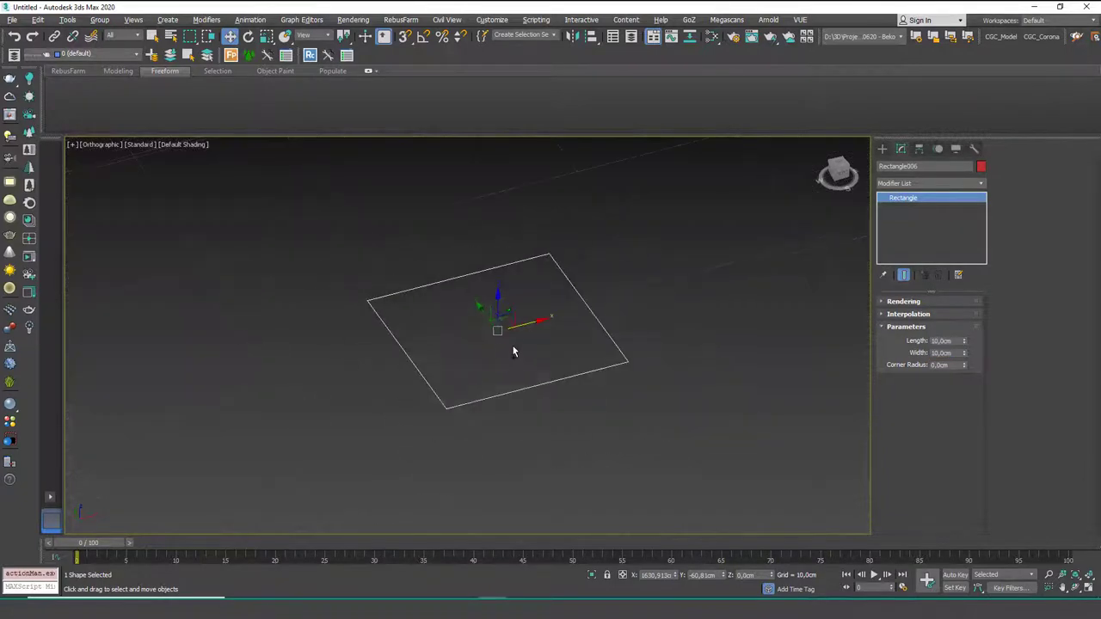
pyautogui.keyDown('alt'); pyautogui.moveTo(513, 346); pyautogui.dragTo(508, 340, button='middle'); pyautogui.keyUp('alt')
pyautogui.press('p')
pyautogui.scroll(-6, 520, 340)
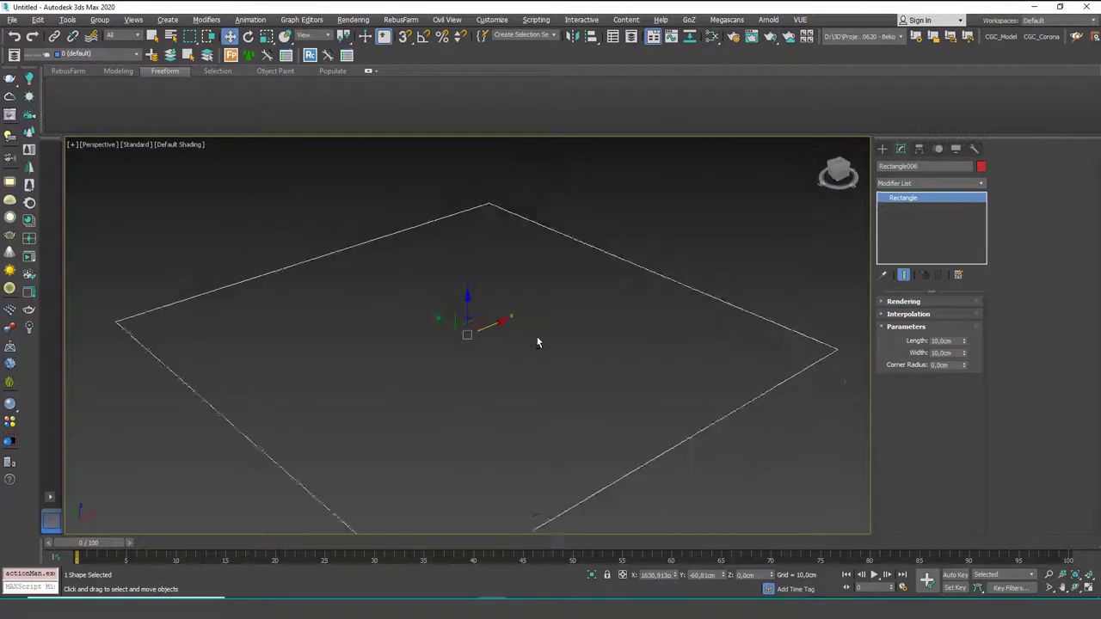
# Apply a Bevel modifier to the 10 cm rectangle.
pyautogui.click(917, 184)
pyautogui.press('e')
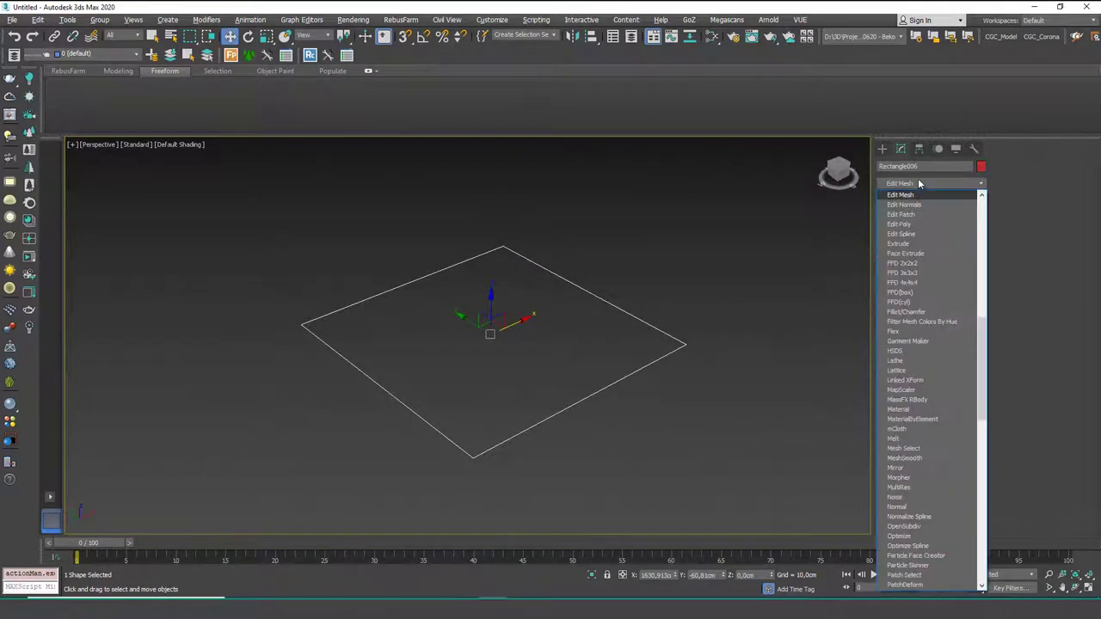
pyautogui.click(917, 182)
pyautogui.click(915, 181)
pyautogui.press('b')
pyautogui.press('b')
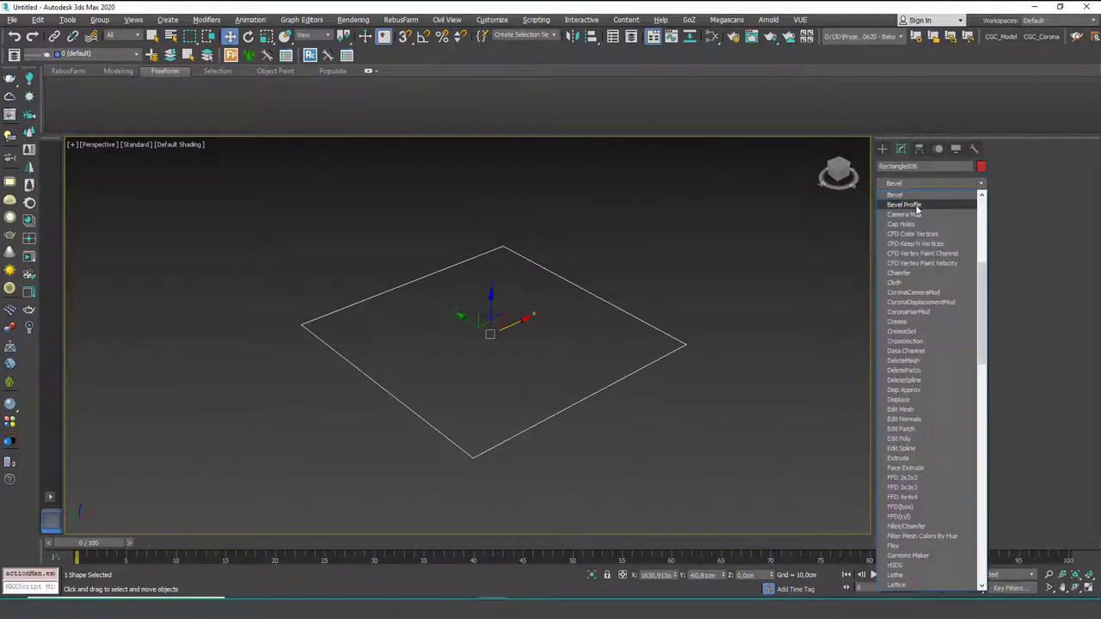
pyautogui.click(916, 196)
pyautogui.scroll(-3, 722, 335)
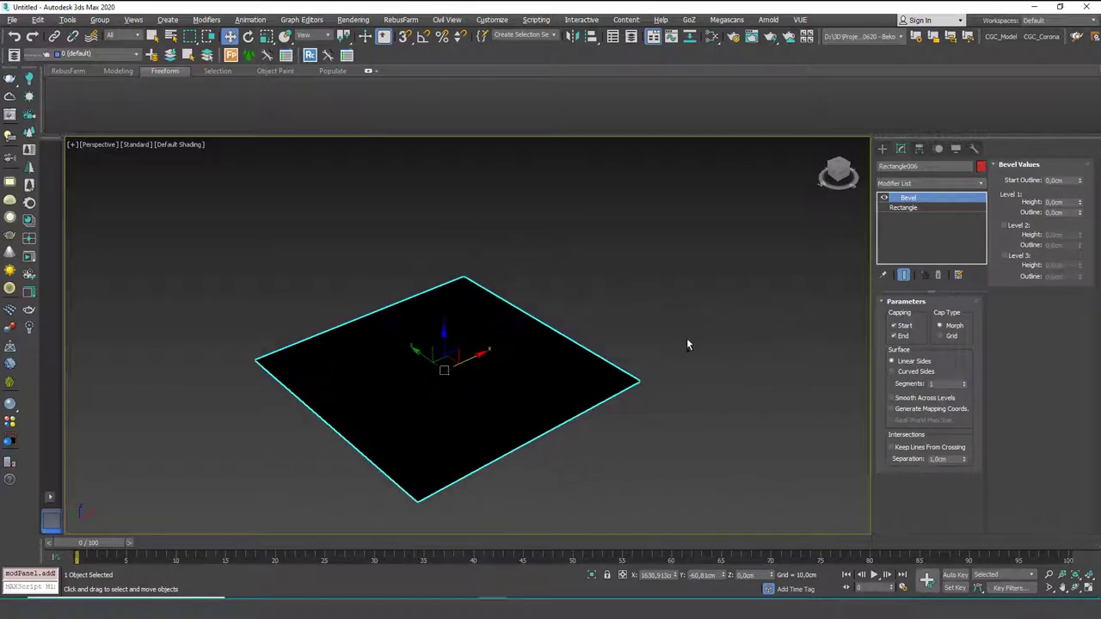
# Set the bevel's Level 1 height to 9 cm and outline to 3.6 cm so the shape flares upward.
pyautogui.moveTo(1079, 201)
pyautogui.mouseDown()
pyautogui.moveTo(1083, 184)
pyautogui.moveTo(1082, 200)
pyautogui.mouseUp()
pyautogui.scroll(-3, 540, 361)
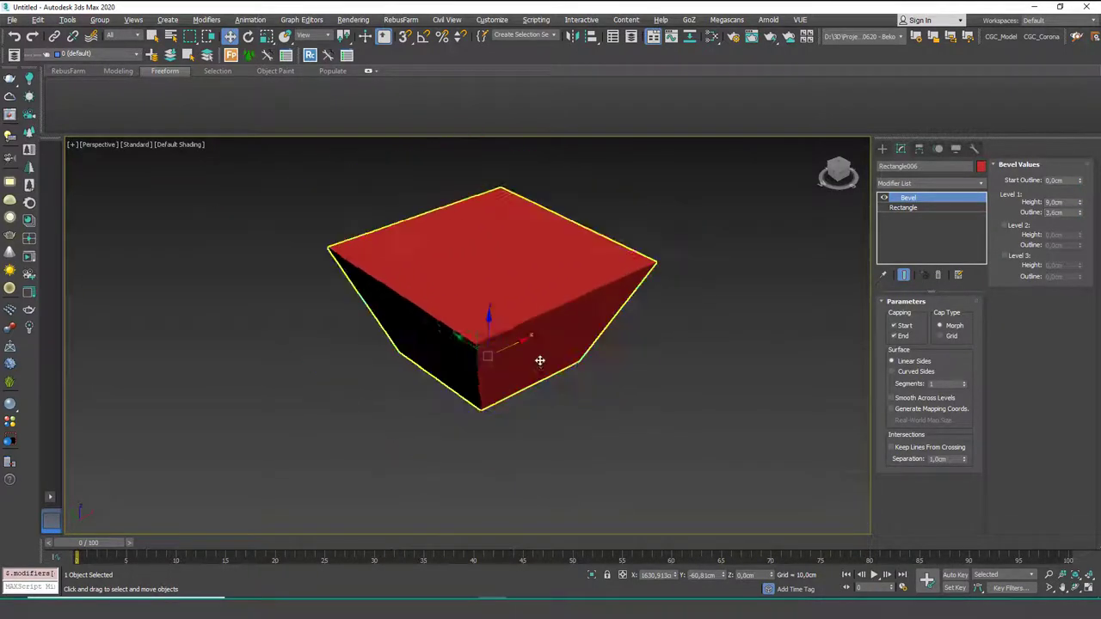
pyautogui.keyDown('alt'); pyautogui.moveTo(540, 361); pyautogui.dragTo(523, 336, button='middle'); pyautogui.keyUp('alt')
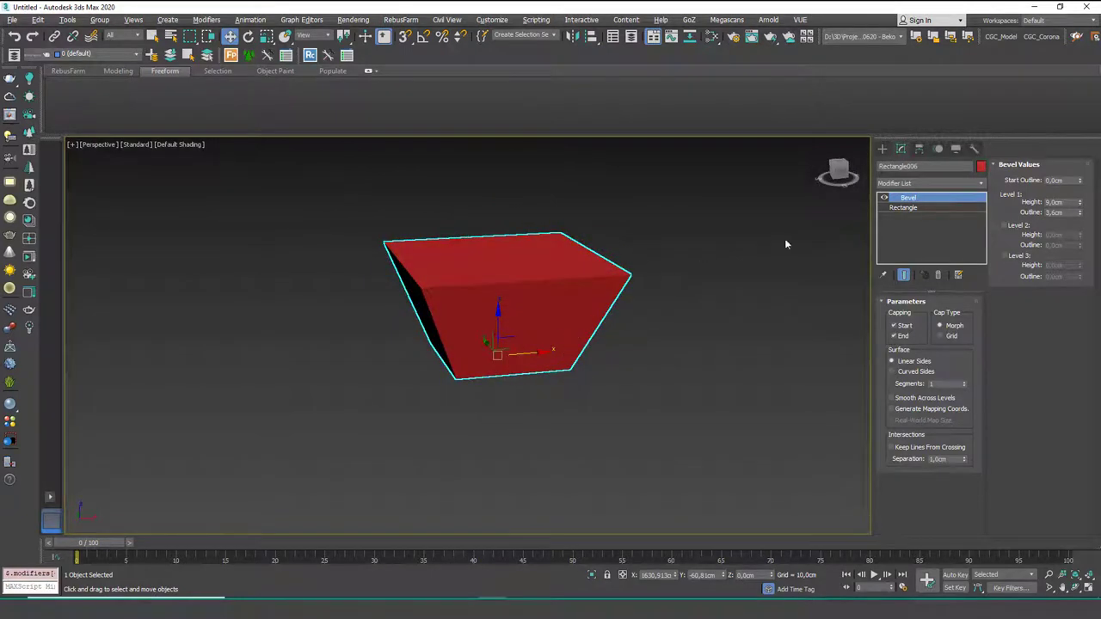
# Enable bevel Level 2 with a height of 9.75 cm and an outline of -2.6 cm.
pyautogui.click(1003, 225)
pyautogui.moveTo(1080, 237); pyautogui.dragTo(1082, 154)
pyautogui.moveTo(546, 328); pyautogui.dragTo(563, 372, button='middle')
pyautogui.scroll(-2, 526, 392)
pyautogui.moveTo(1081, 246); pyautogui.dragTo(1080, 264)
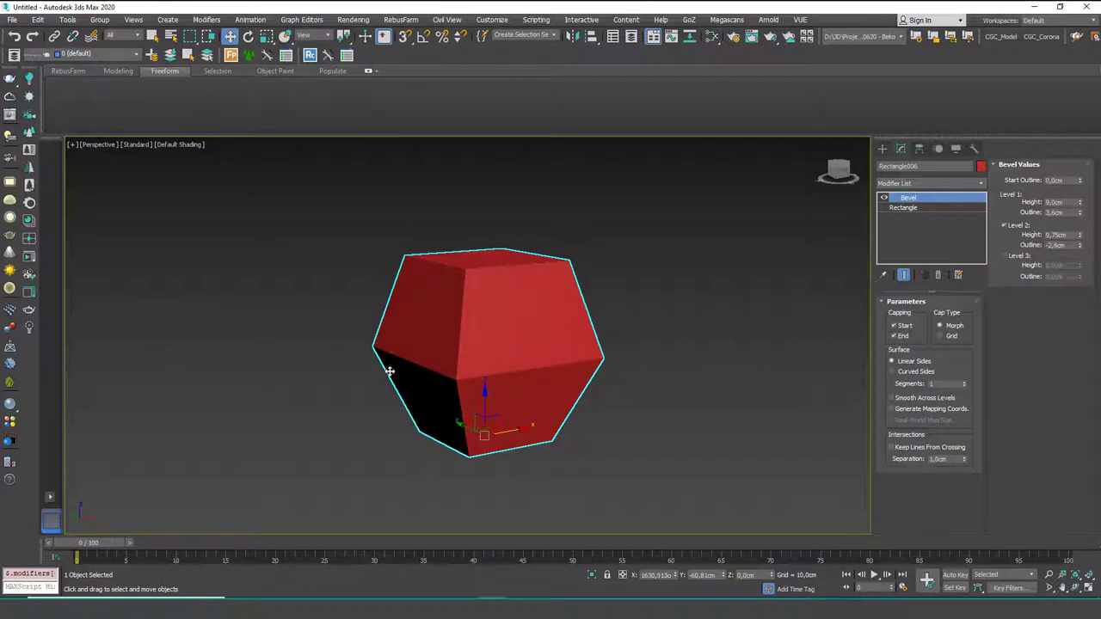
# Enable bevel Level 3 with a height of 14 cm and an outline of 2.98 cm.
pyautogui.click(1019, 257)
pyautogui.moveTo(1079, 265); pyautogui.dragTo(1074, 194)
pyautogui.scroll(-3, 486, 373)
pyautogui.moveTo(486, 374); pyautogui.dragTo(486, 439, button='middle')
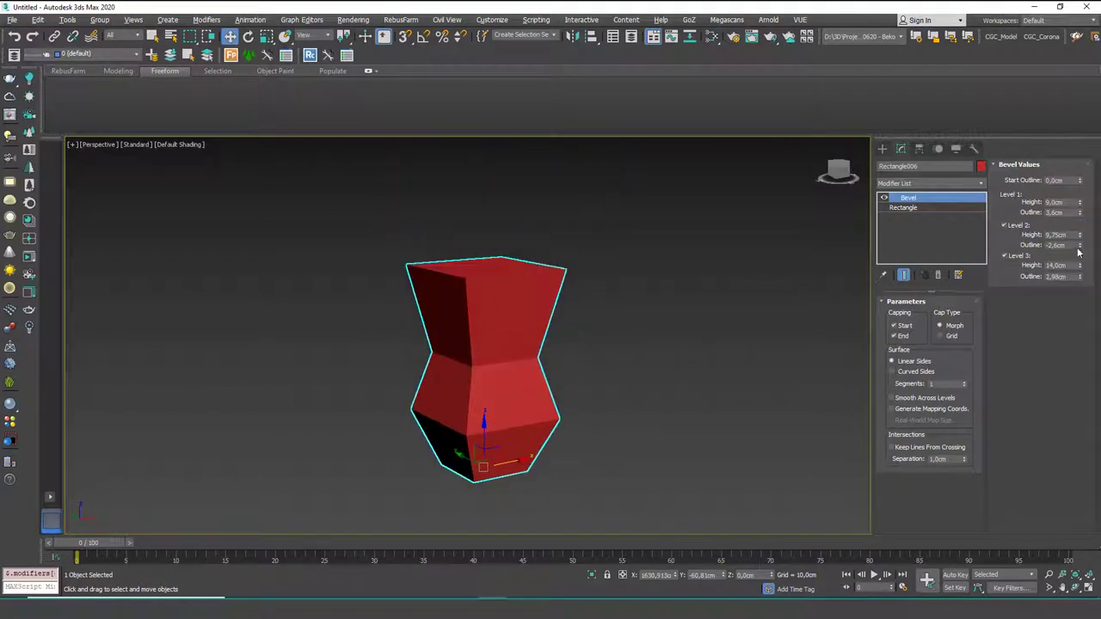
# Narrow the waist by setting the Level 2 outline to -4.5 cm, and widen the Level 3 outline to 5.48 cm.
pyautogui.moveTo(1079, 246); pyautogui.dragTo(1080, 208)
pyautogui.keyDown('alt'); pyautogui.moveTo(602, 342); pyautogui.dragTo(467, 386, button='middle'); pyautogui.keyUp('alt')
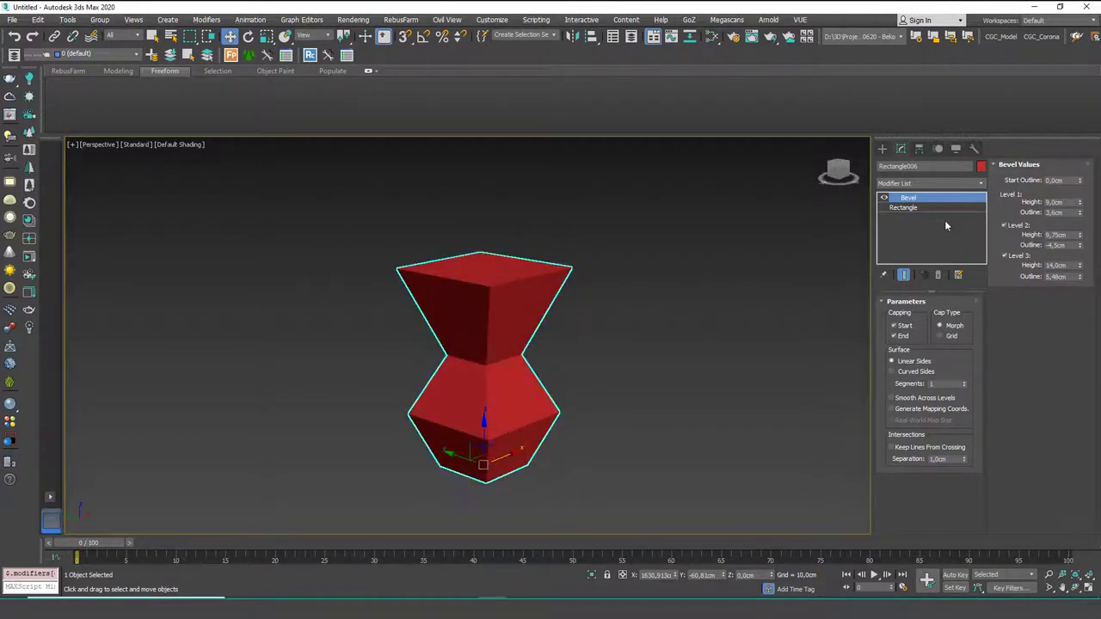
pyautogui.keyDown('alt'); pyautogui.moveTo(602, 292); pyautogui.dragTo(646, 290, button='middle'); pyautogui.keyUp('alt')
# Add an Edit Poly modifier above the Bevel and delete the top polygon to open the vase.
pyautogui.click(926, 183)
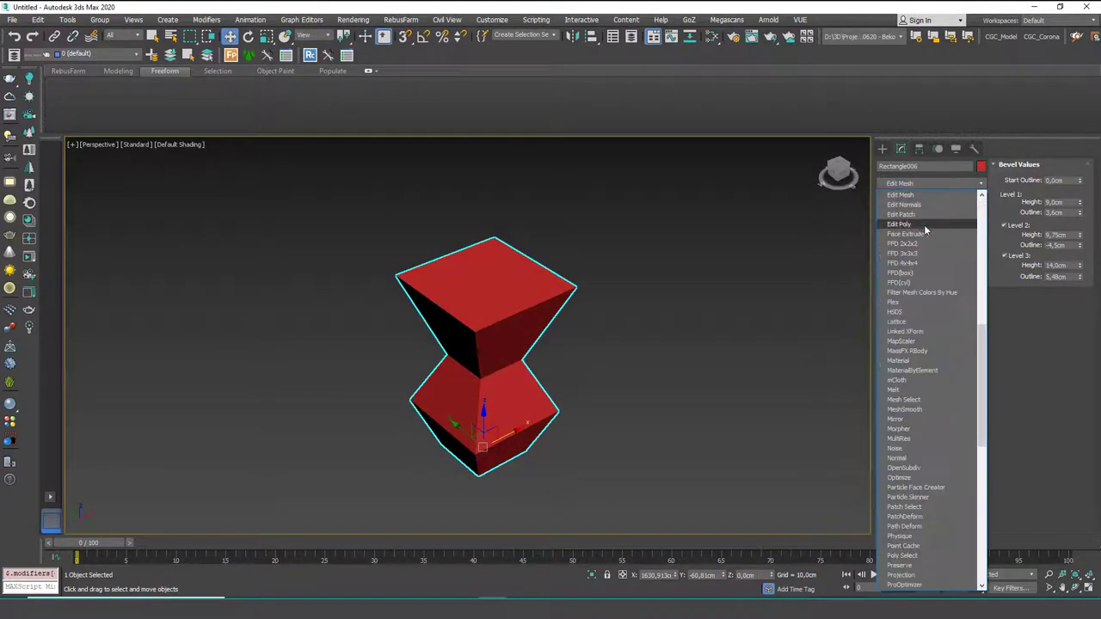
pyautogui.click(919, 224)
pyautogui.click(941, 392)
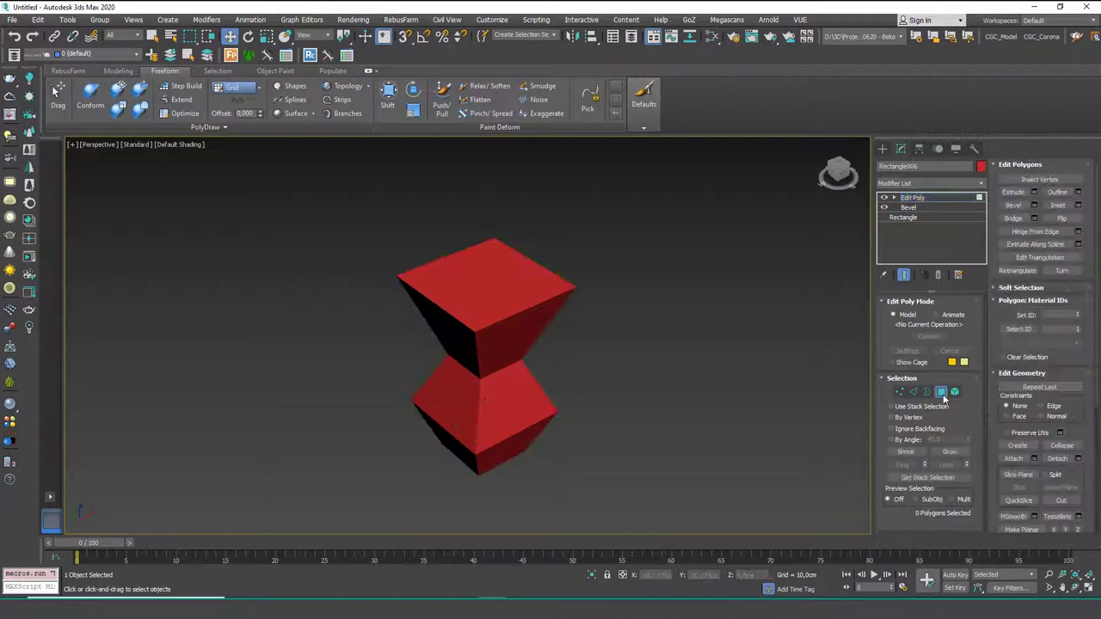
pyautogui.click(486, 270)
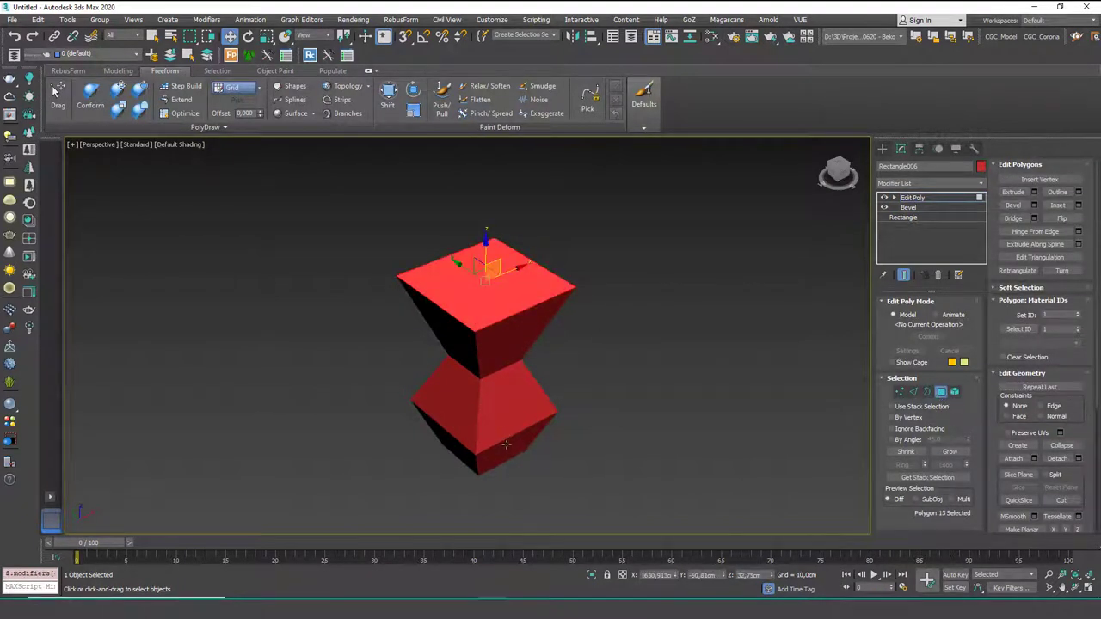
pyautogui.press('Delete')
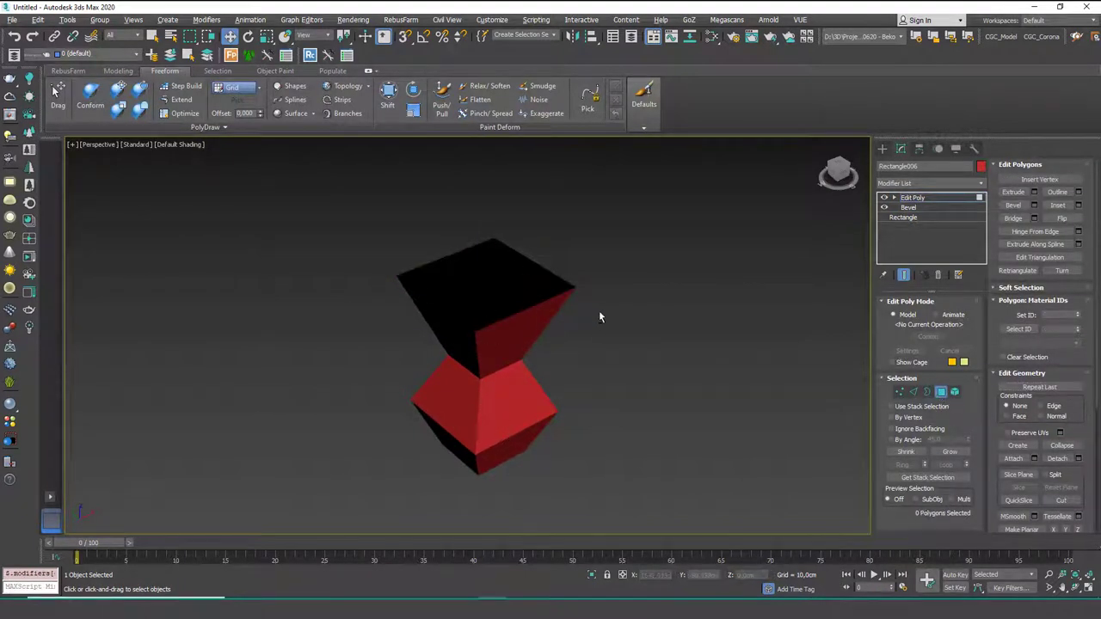
pyautogui.moveTo(599, 317)
pyautogui.keyDown('alt'); pyautogui.mouseDown(button='middle')
pyautogui.moveTo(649, 326)
pyautogui.moveTo(624, 347)
pyautogui.moveTo(606, 320)
pyautogui.mouseUp(button='middle'); pyautogui.keyUp('alt')
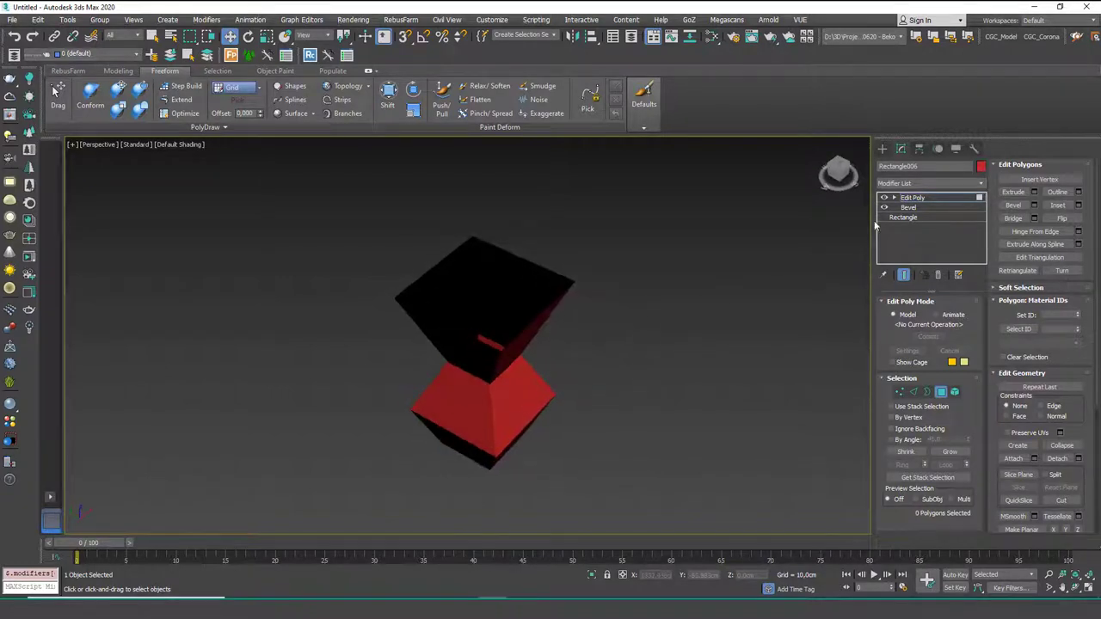
pyautogui.click(917, 197)
# Apply TurboSmooth to the vase with 2 iterations and display edged faces.
pyautogui.click(912, 184)
pyautogui.write('tu')
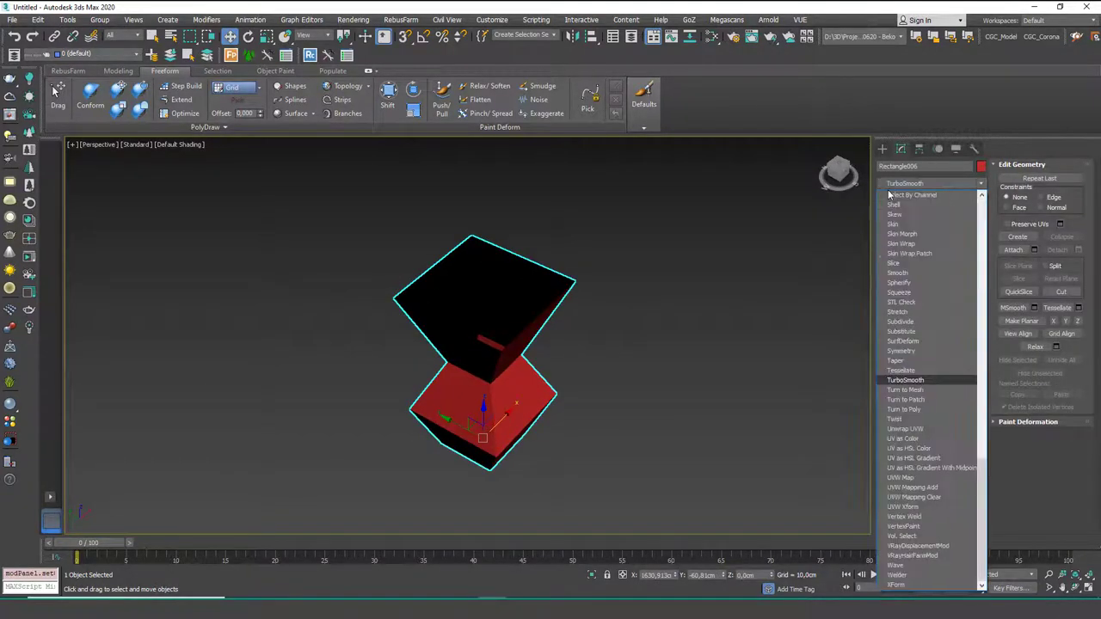
pyautogui.press('Return')
pyautogui.press('F4')
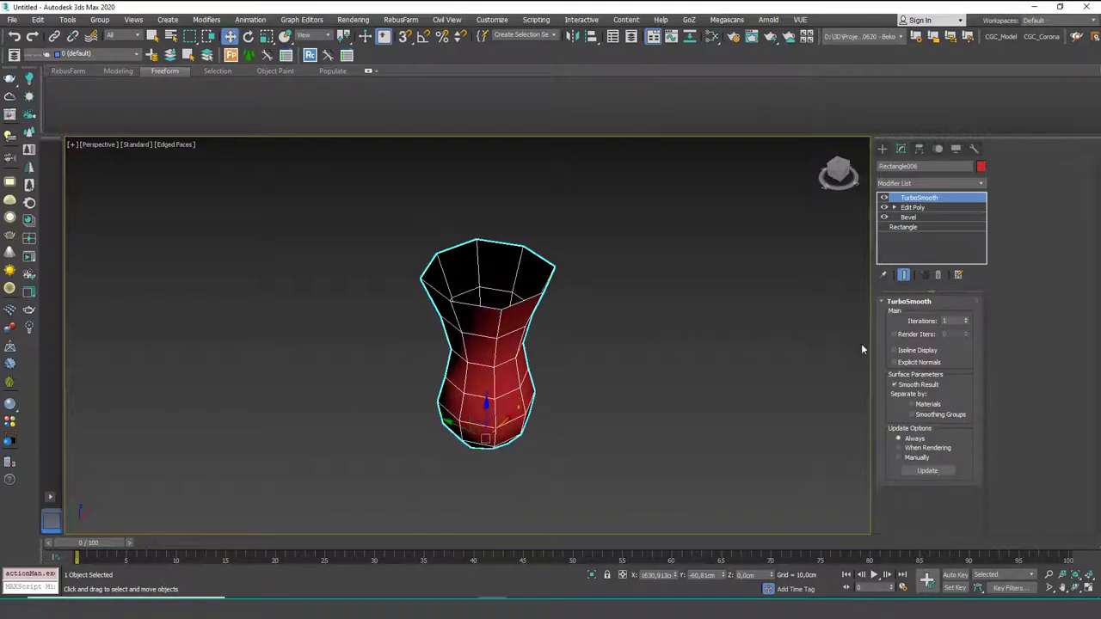
pyautogui.click(965, 319)
pyautogui.keyDown('alt'); pyautogui.moveTo(480, 354); pyautogui.dragTo(444, 290, button='middle'); pyautogui.keyUp('alt')
pyautogui.scroll(3, 477, 418)
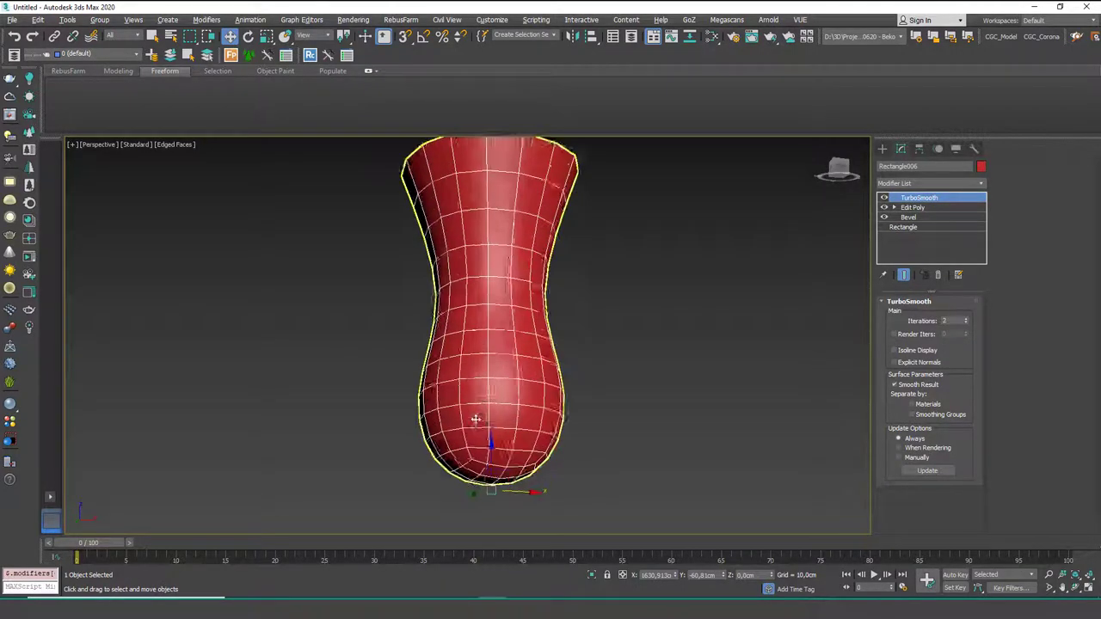
pyautogui.moveTo(477, 418); pyautogui.dragTo(482, 349, button='middle')
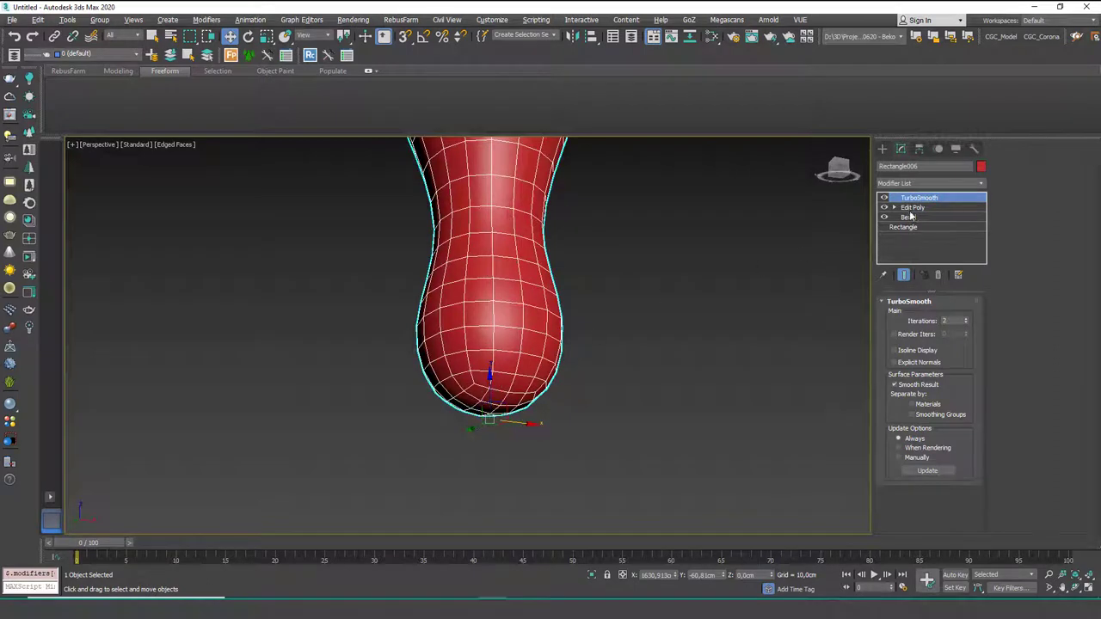
# Return to the Edit Poly level beneath TurboSmooth and examine the vase's base and open top.
pyautogui.click(910, 209)
pyautogui.hotkey('ctrl', 'e')
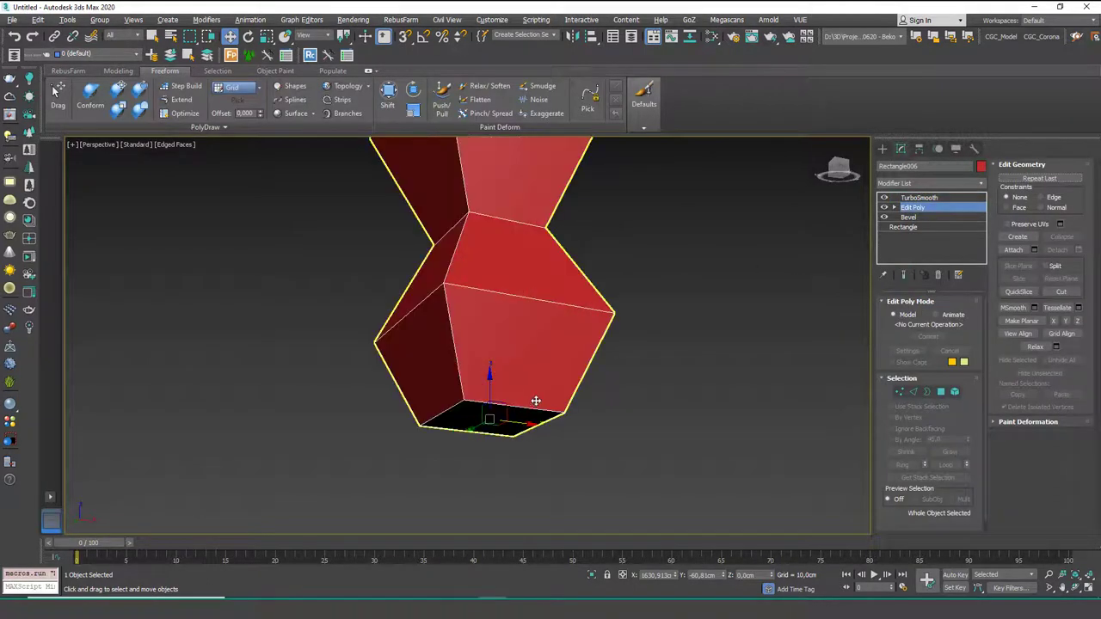
pyautogui.keyDown('alt'); pyautogui.moveTo(567, 382); pyautogui.dragTo(528, 405, button='middle'); pyautogui.keyUp('alt')
pyautogui.scroll(-4, 528, 405)
pyautogui.keyDown('alt'); pyautogui.moveTo(556, 474); pyautogui.dragTo(521, 376, button='middle'); pyautogui.keyUp('alt')
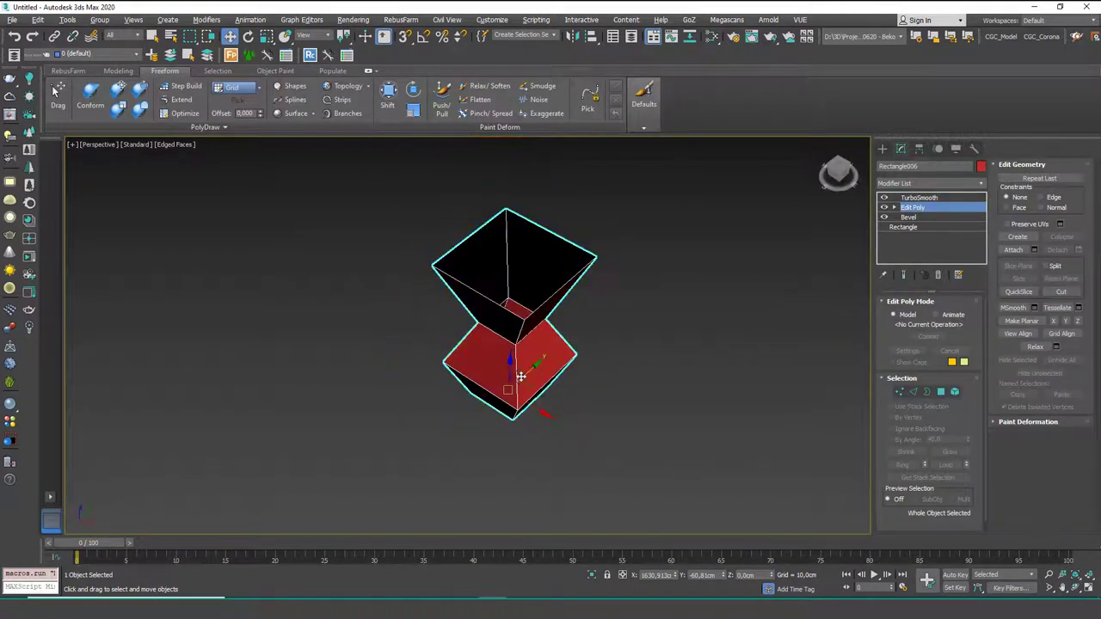